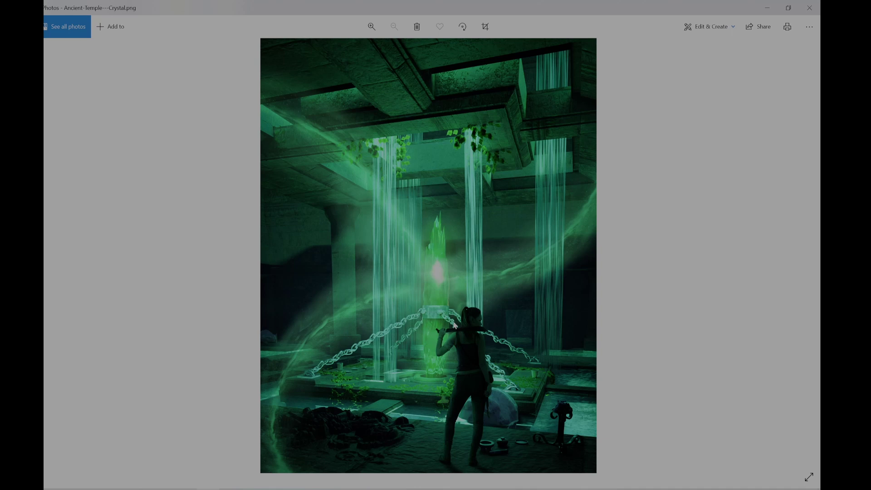
- View the crystal temple render, switch to Blender, and examine the temple scene around the central crystal
{"action": "scroll", "coordinate": [454, 321], "scroll_direction": "up", "scroll_amount": 1}
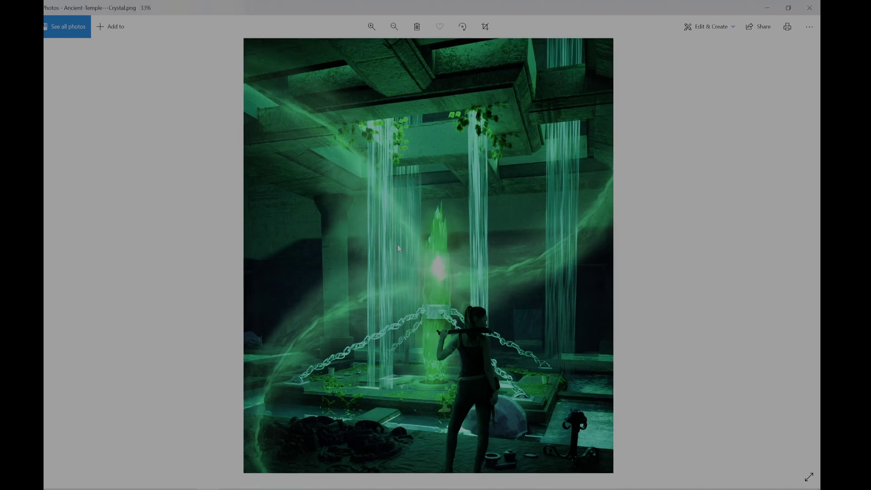
{"action": "scroll", "coordinate": [434, 274], "scroll_direction": "down", "scroll_amount": 1}
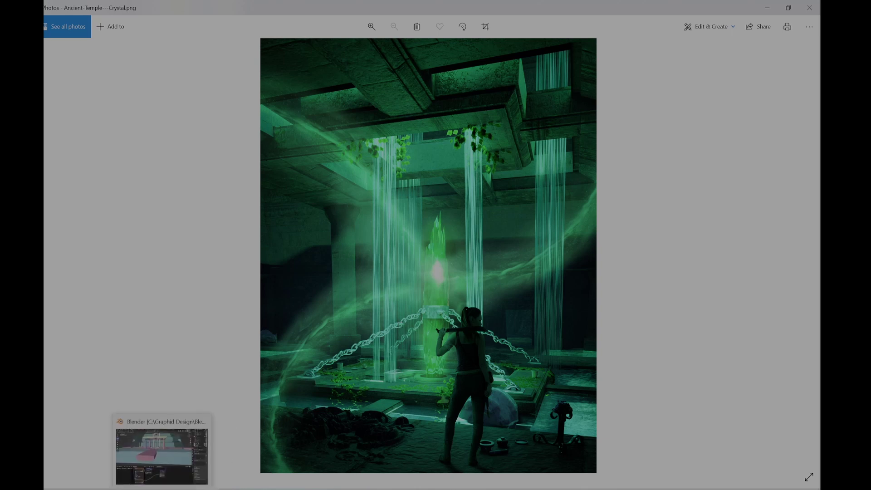
{"action": "left_click", "coordinate": [163, 451]}
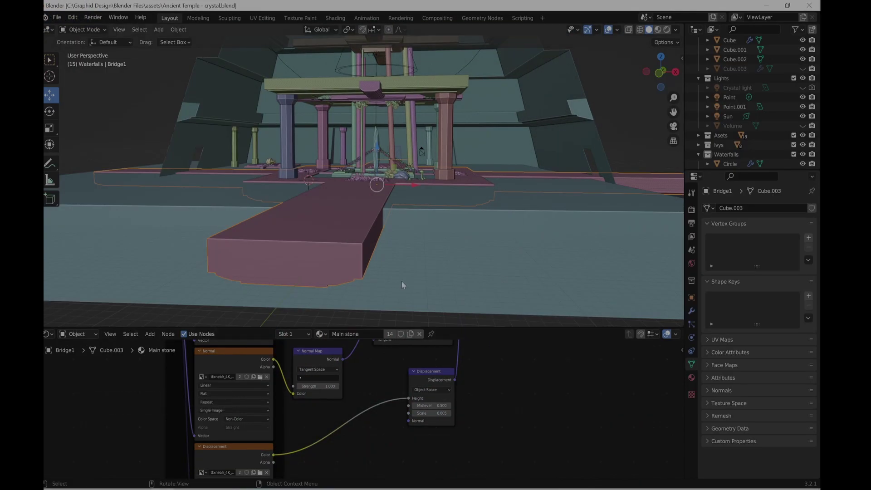
{"action": "middle_click_drag", "start_coordinate": [402, 265], "coordinate": [438, 251]}
{"action": "scroll", "coordinate": [433, 252], "scroll_direction": "up", "scroll_amount": 3}
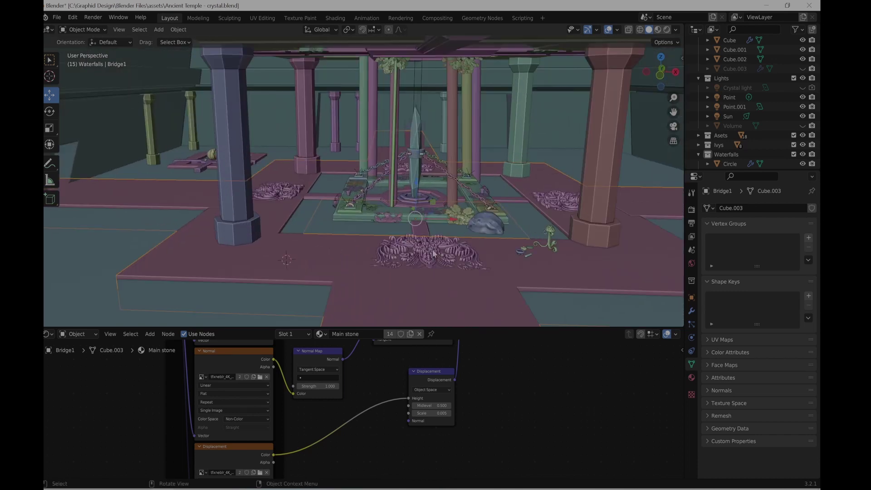
{"action": "scroll", "coordinate": [434, 250], "scroll_direction": "down", "scroll_amount": 1}
{"action": "scroll", "coordinate": [440, 248], "scroll_direction": "up", "scroll_amount": 3}
{"action": "middle_click_drag", "start_coordinate": [465, 253], "coordinate": [450, 252]}
{"action": "scroll", "coordinate": [439, 248], "scroll_direction": "down", "scroll_amount": 3}
{"action": "middle_click_drag", "start_coordinate": [409, 198], "coordinate": [374, 224]}
{"action": "scroll", "coordinate": [409, 257], "scroll_direction": "up", "scroll_amount": 2}
{"action": "scroll", "coordinate": [393, 224], "scroll_direction": "down", "scroll_amount": 5}
- Unhide the Volume object in the Lights collection and select it
{"action": "left_click", "coordinate": [802, 126]}
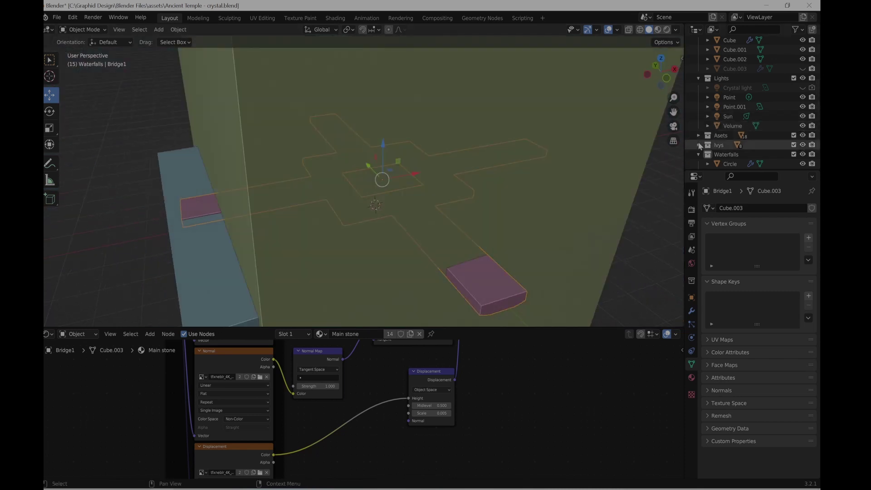
{"action": "left_click", "coordinate": [572, 208]}
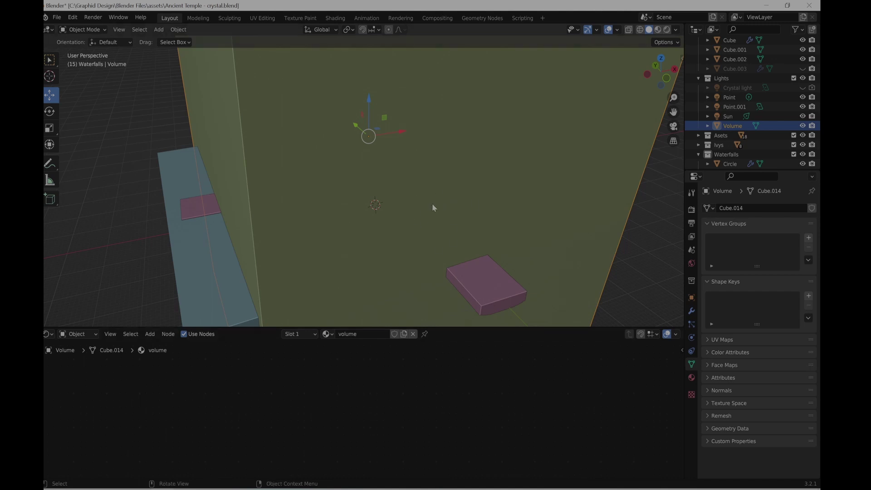
{"action": "scroll", "coordinate": [470, 211], "scroll_direction": "down", "scroll_amount": 5}
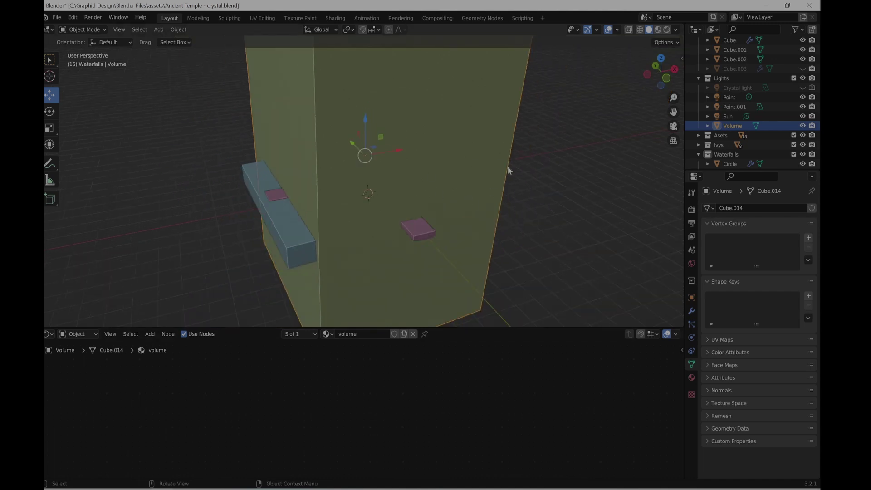
- Switch the viewport to Material Preview shading to show the textured temple
{"action": "left_click", "coordinate": [658, 30]}
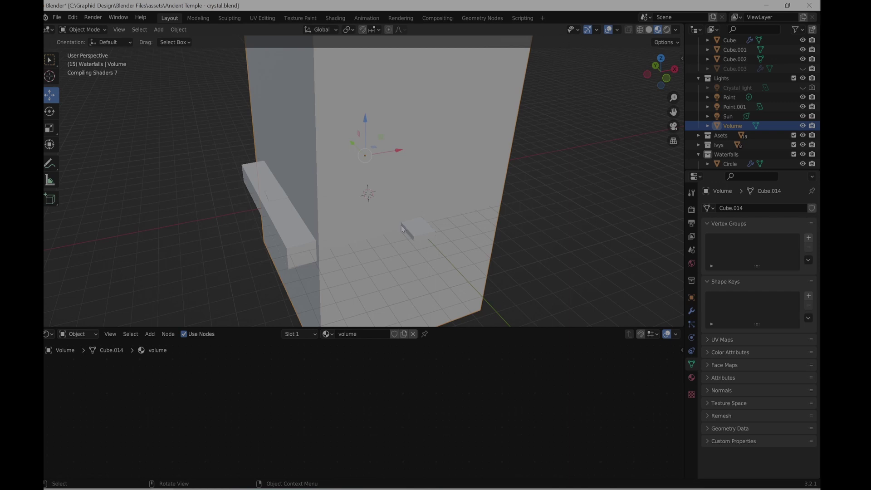
{"action": "scroll", "coordinate": [429, 234], "scroll_direction": "down", "scroll_amount": 4}
{"action": "middle_click_drag", "start_coordinate": [434, 225], "coordinate": [394, 195]}
{"action": "scroll", "coordinate": [371, 174], "scroll_direction": "up", "scroll_amount": 5}
{"action": "scroll", "coordinate": [370, 171], "scroll_direction": "up", "scroll_amount": 3}
{"action": "scroll", "coordinate": [394, 195], "scroll_direction": "down", "scroll_amount": 2}
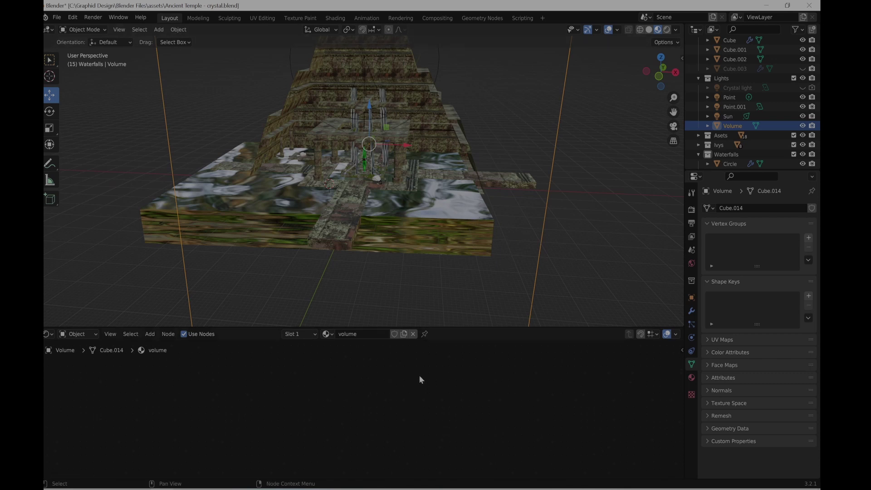
- Examine the volume material's Volume Scatter and Mix Shader nodes and the box enclosing the temple
{"action": "scroll", "coordinate": [418, 376], "scroll_direction": "down", "scroll_amount": 5}
{"action": "scroll", "coordinate": [415, 398], "scroll_direction": "up", "scroll_amount": 5}
{"action": "middle_click_drag", "start_coordinate": [510, 393], "coordinate": [278, 428]}
{"action": "middle_click_drag", "start_coordinate": [331, 420], "coordinate": [349, 428]}
{"action": "scroll", "coordinate": [382, 410], "scroll_direction": "up", "scroll_amount": 5}
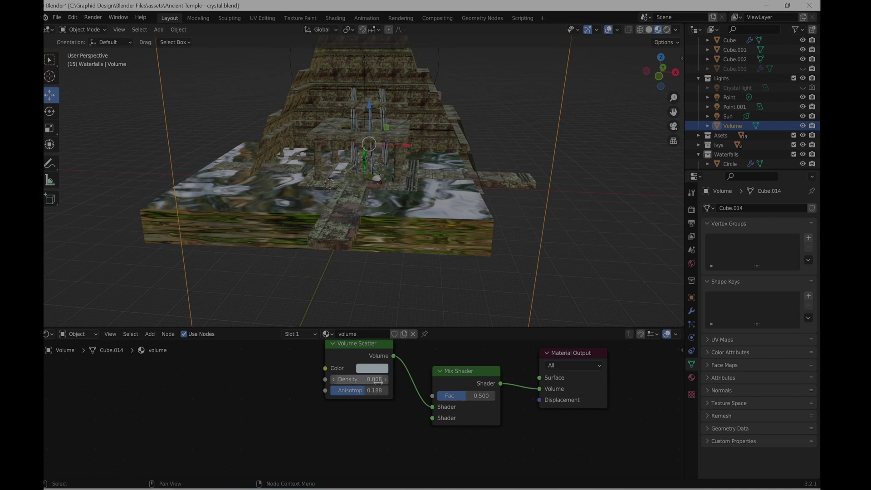
{"action": "left_click", "coordinate": [462, 373]}
{"action": "key", "text": "KP_Decimal"}
{"action": "middle_click_drag", "start_coordinate": [401, 205], "coordinate": [414, 220]}
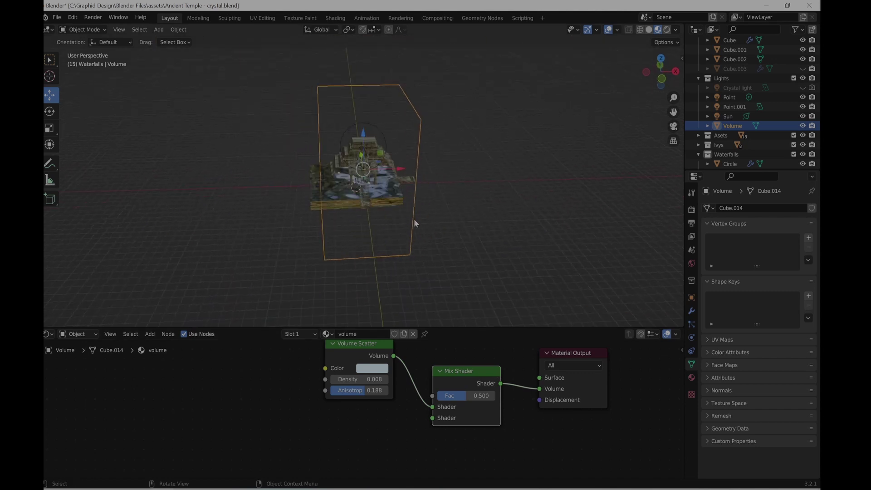
- Hide the Volume object in the viewport
{"action": "key", "text": "h"}
{"action": "scroll", "coordinate": [378, 209], "scroll_direction": "up", "scroll_amount": 4}
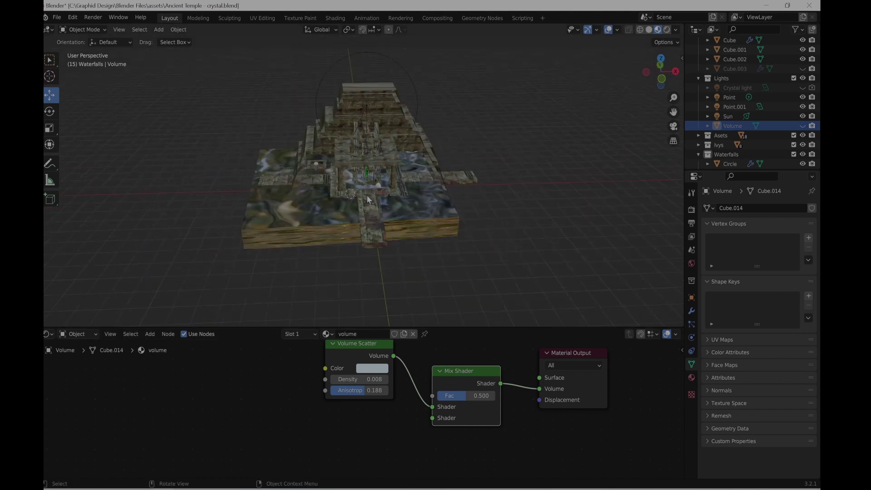
{"action": "middle_click_drag", "start_coordinate": [387, 217], "coordinate": [363, 202]}
- Select the water block around the temple and enlarge the Shader Editor to show its Light Path and shader nodes
{"action": "left_click", "coordinate": [379, 212]}
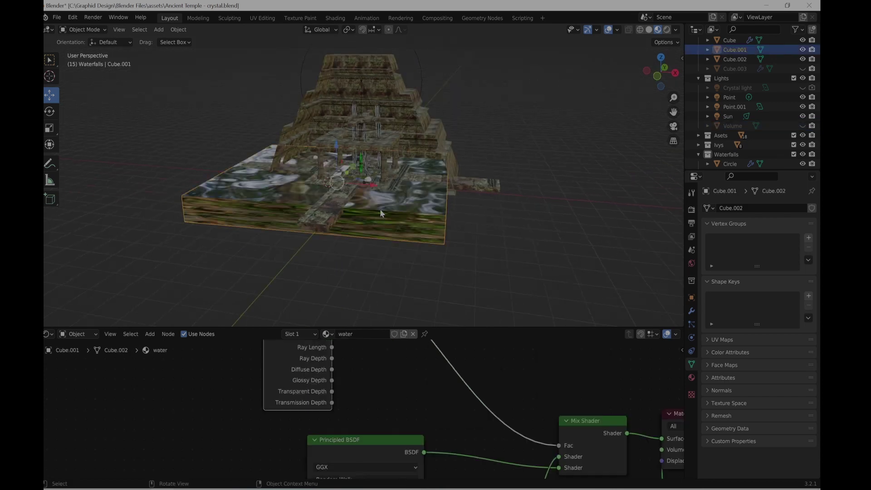
{"action": "scroll", "coordinate": [386, 213], "scroll_direction": "up", "scroll_amount": 5}
{"action": "scroll", "coordinate": [406, 219], "scroll_direction": "down", "scroll_amount": 2}
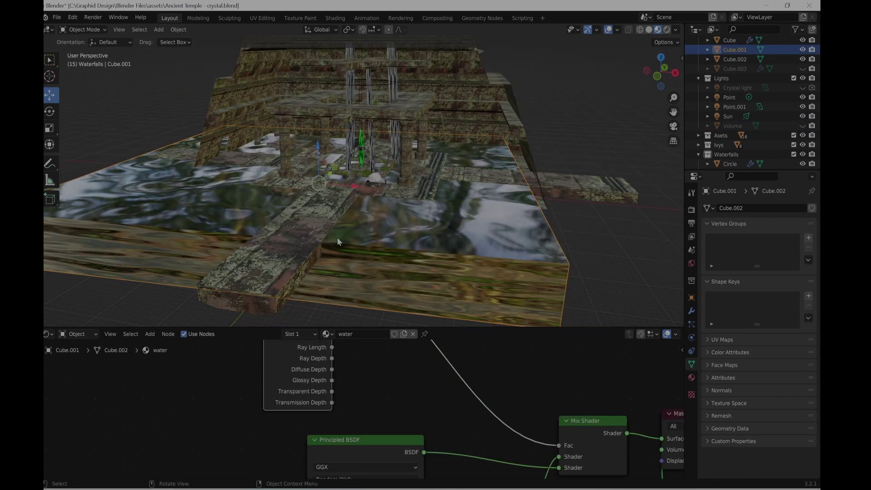
{"action": "scroll", "coordinate": [403, 204], "scroll_direction": "up", "scroll_amount": 7}
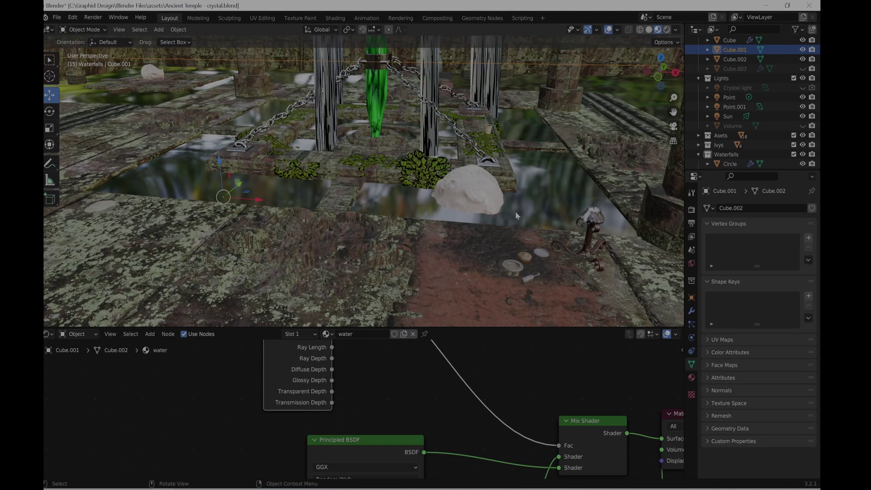
{"action": "scroll", "coordinate": [472, 227], "scroll_direction": "down", "scroll_amount": 8}
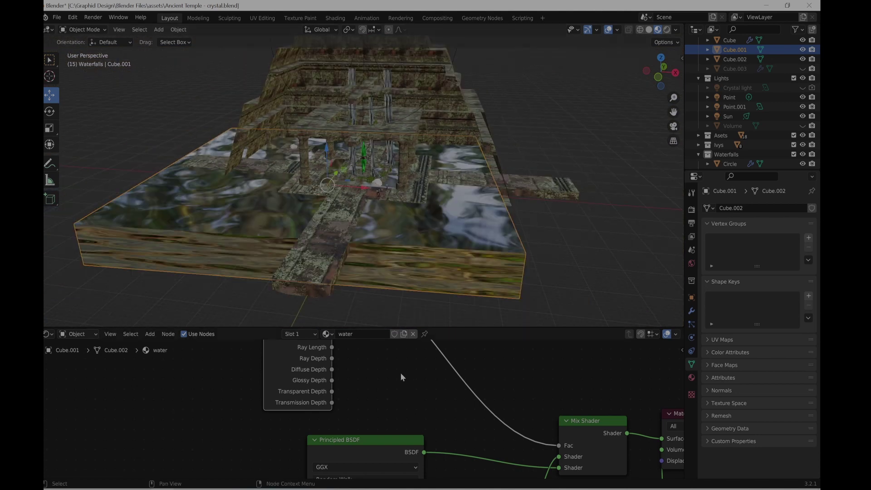
{"action": "left_click_drag", "start_coordinate": [441, 327], "coordinate": [432, 210]}
{"action": "scroll", "coordinate": [384, 330], "scroll_direction": "down", "scroll_amount": 2}
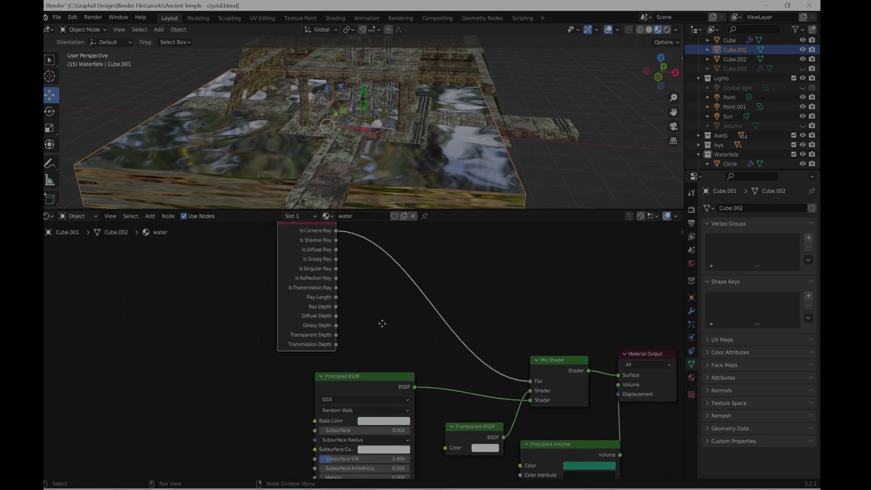
{"action": "middle_click_drag", "start_coordinate": [388, 330], "coordinate": [421, 363]}
{"action": "scroll", "coordinate": [419, 322], "scroll_direction": "up", "scroll_amount": 3}
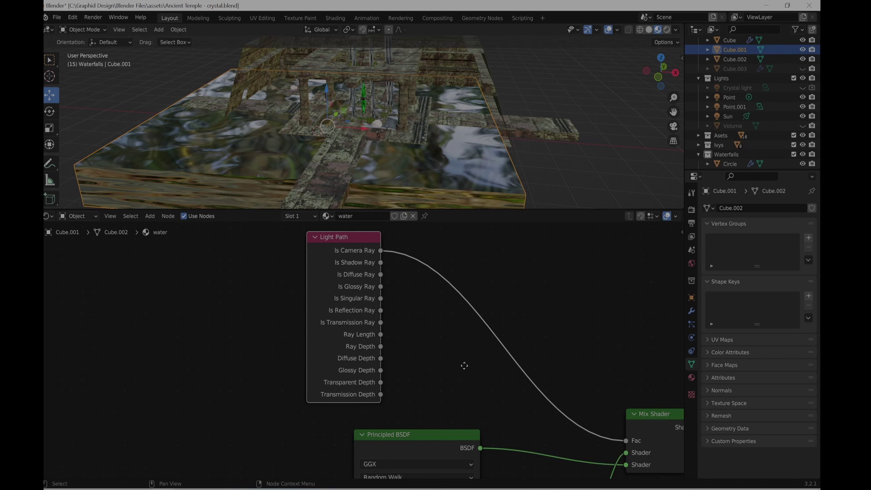
{"action": "middle_click_drag", "start_coordinate": [480, 375], "coordinate": [408, 313]}
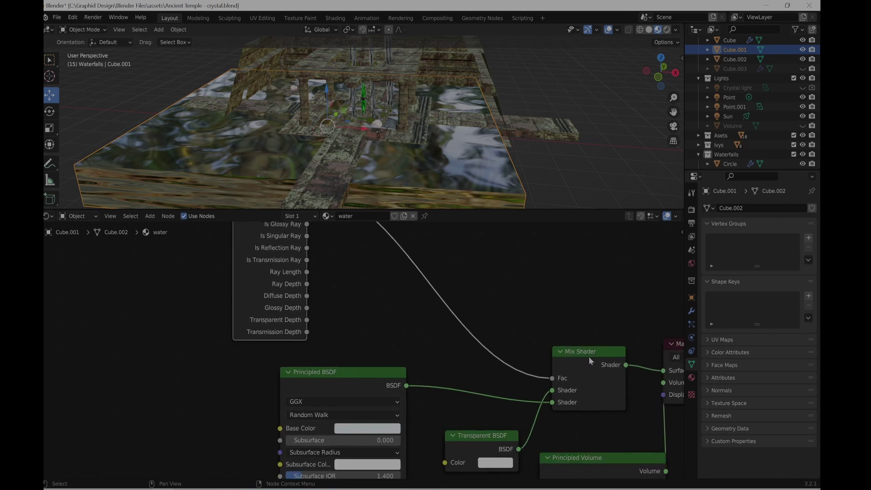
- Reposition the water material's Transparent BSDF and Principled Volume nodes, and set the Principled Volume density to 0.101
{"action": "left_click_drag", "start_coordinate": [489, 439], "coordinate": [480, 422]}
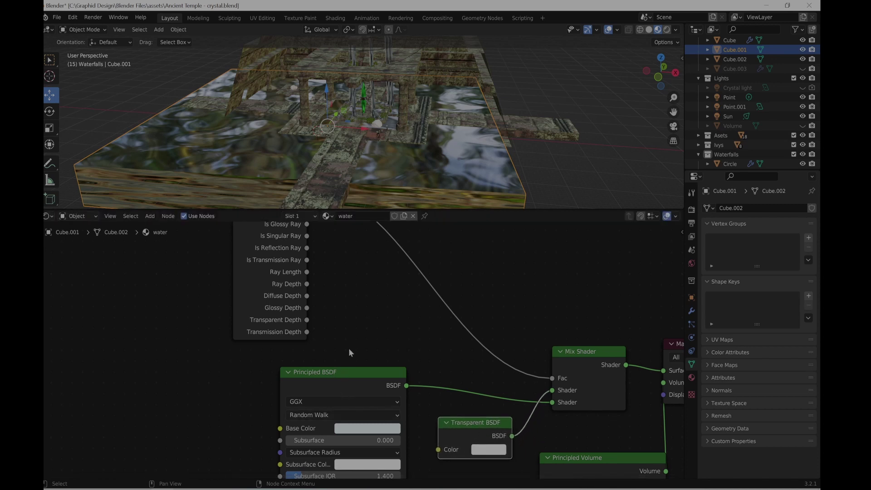
{"action": "scroll", "coordinate": [348, 341], "scroll_direction": "down", "scroll_amount": 3}
{"action": "scroll", "coordinate": [421, 311], "scroll_direction": "down", "scroll_amount": 2}
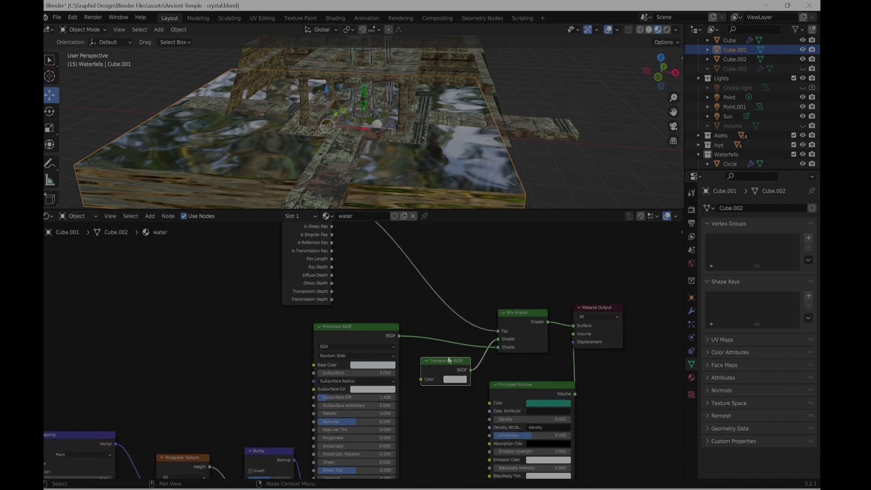
{"action": "left_click_drag", "start_coordinate": [503, 348], "coordinate": [480, 351]}
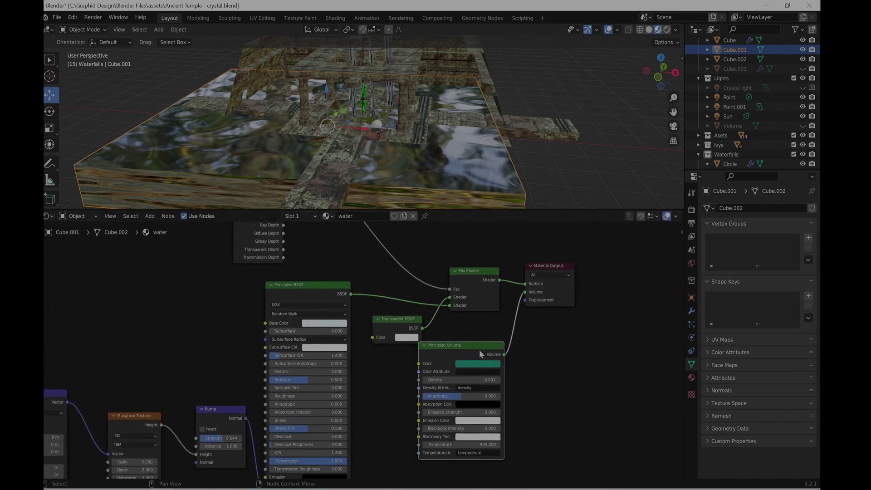
{"action": "left_click", "coordinate": [498, 381]}
- Examine the water material's Texture Coordinate, Mapping, Musgrave Texture and Bump chain, its Principled BSDF, and the water surface
{"action": "middle_click_drag", "start_coordinate": [371, 357], "coordinate": [498, 292]}
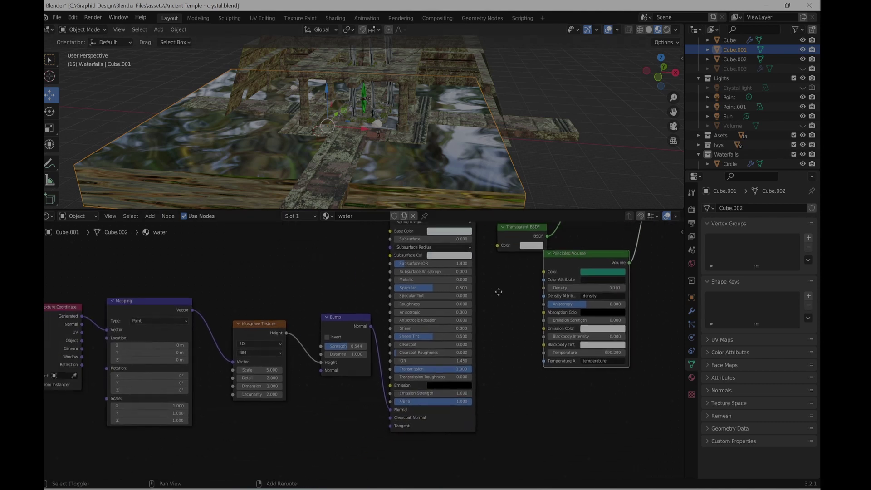
{"action": "scroll", "coordinate": [374, 345], "scroll_direction": "up", "scroll_amount": 1}
{"action": "middle_click_drag", "start_coordinate": [352, 293], "coordinate": [405, 345]}
{"action": "scroll", "coordinate": [405, 346], "scroll_direction": "down", "scroll_amount": 2}
{"action": "middle_click_drag", "start_coordinate": [340, 341], "coordinate": [398, 302]}
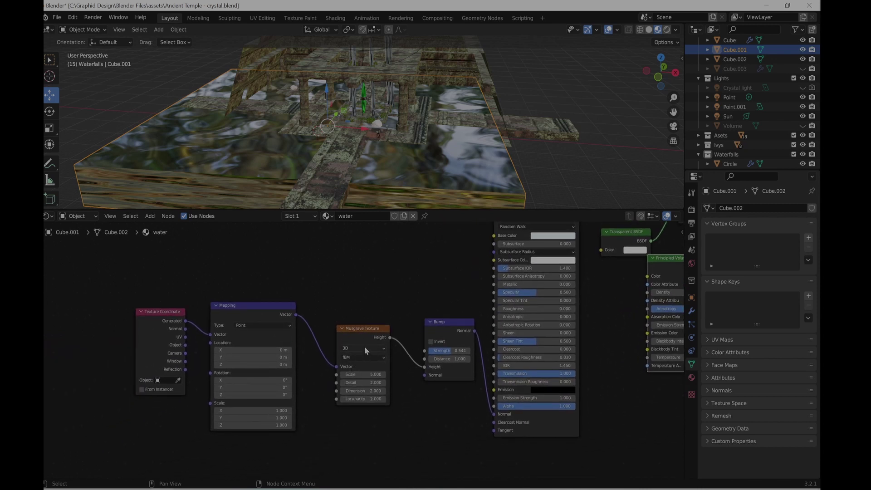
{"action": "middle_click_drag", "start_coordinate": [356, 285], "coordinate": [348, 310]}
{"action": "scroll", "coordinate": [404, 151], "scroll_direction": "up", "scroll_amount": 6}
{"action": "scroll", "coordinate": [415, 163], "scroll_direction": "down", "scroll_amount": 2}
{"action": "middle_click_drag", "start_coordinate": [419, 171], "coordinate": [431, 191]}
{"action": "middle_click_drag", "start_coordinate": [404, 308], "coordinate": [297, 304]}
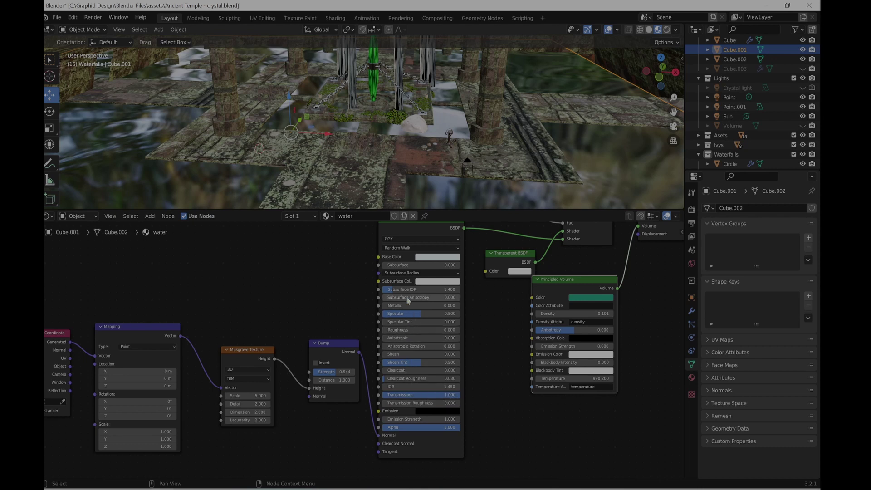
{"action": "scroll", "coordinate": [491, 353], "scroll_direction": "down", "scroll_amount": 1}
{"action": "scroll", "coordinate": [471, 167], "scroll_direction": "down", "scroll_amount": 4}
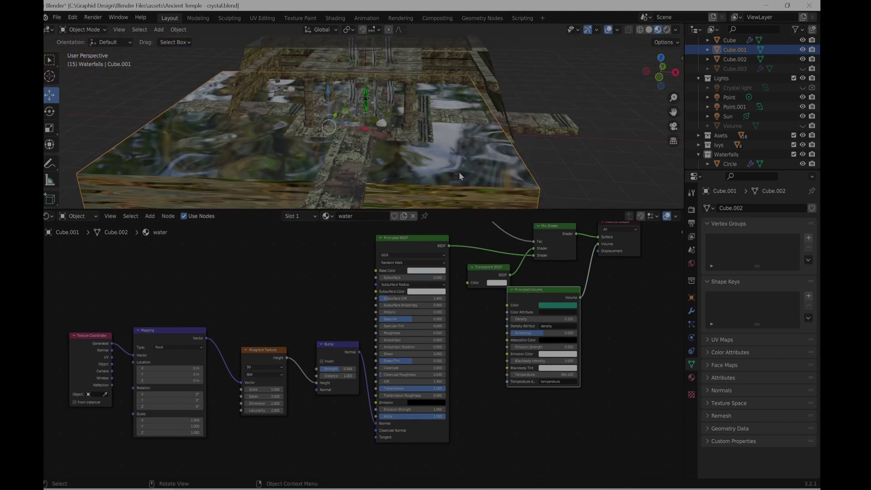
- Hide the water block in the viewport
{"action": "middle_click_drag", "start_coordinate": [439, 154], "coordinate": [396, 117]}
{"action": "key", "text": "h"}
{"action": "scroll", "coordinate": [398, 177], "scroll_direction": "up", "scroll_amount": 4}
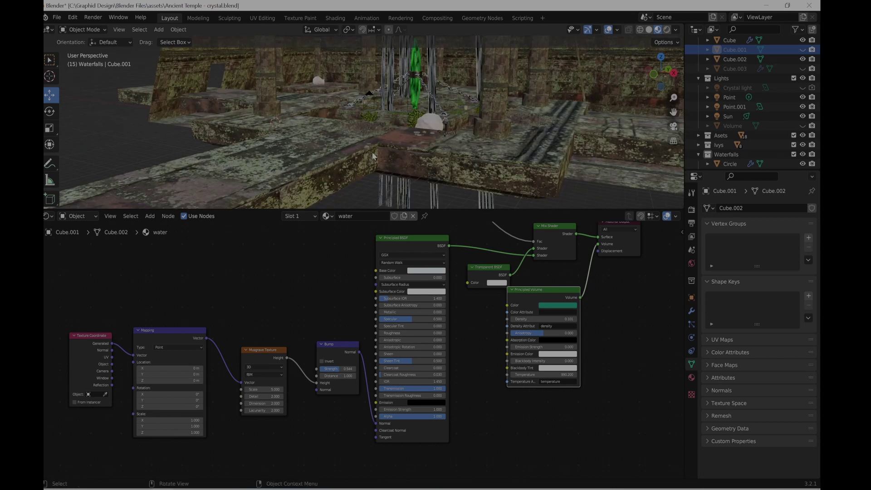
- Select the main temple wall structure and enlarge the 3D viewport over the Shader Editor
{"action": "middle_click_drag", "start_coordinate": [375, 146], "coordinate": [336, 142]}
{"action": "left_click", "coordinate": [347, 105]}
{"action": "scroll", "coordinate": [369, 124], "scroll_direction": "down", "scroll_amount": 4}
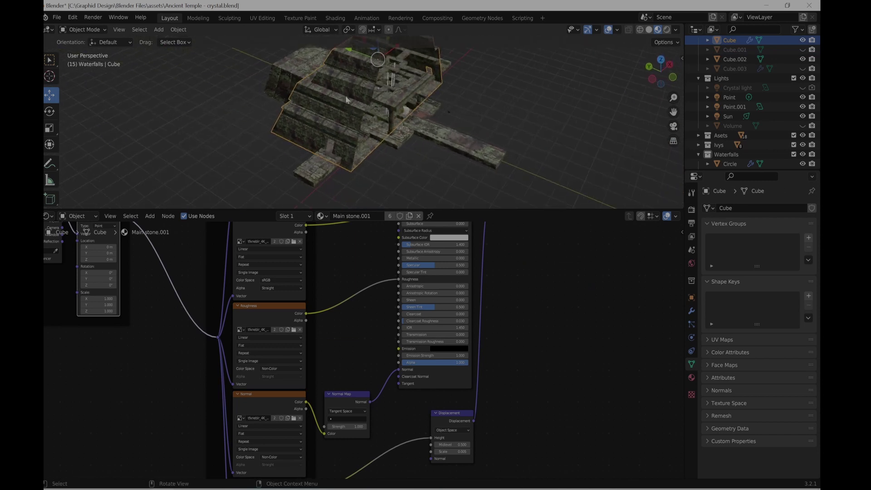
{"action": "middle_click_drag", "start_coordinate": [360, 107], "coordinate": [301, 106]}
{"action": "scroll", "coordinate": [320, 91], "scroll_direction": "up", "scroll_amount": 4}
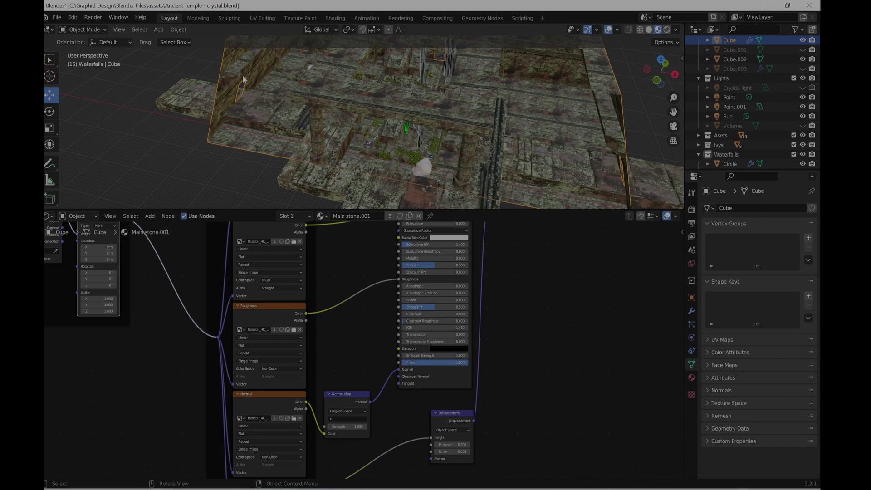
{"action": "left_click_drag", "start_coordinate": [361, 209], "coordinate": [361, 427]}
- Examine the temple's stepped stone walls, doorway openings, pillars and their stone texture from inside and outside
{"action": "middle_click_drag", "start_coordinate": [331, 203], "coordinate": [344, 174]}
{"action": "scroll", "coordinate": [238, 155], "scroll_direction": "up", "scroll_amount": 6}
{"action": "middle_click_drag", "start_coordinate": [229, 159], "coordinate": [359, 200]}
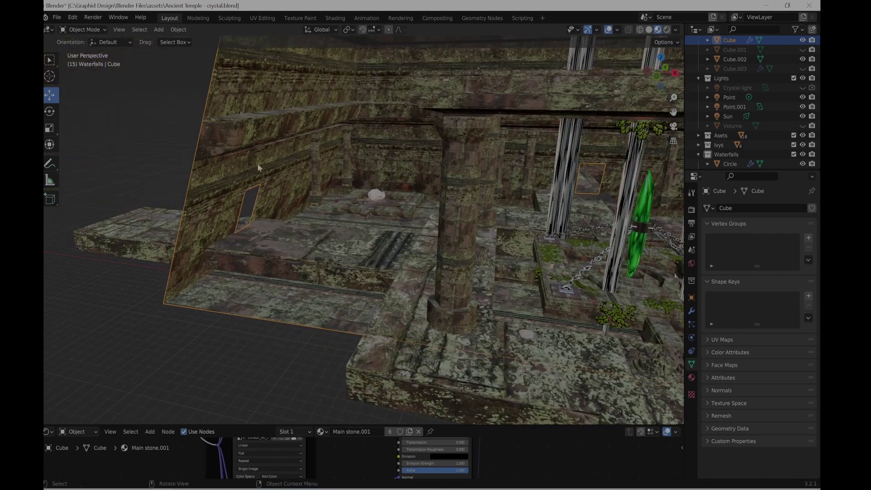
{"action": "mouse_move", "coordinate": [260, 143]}
{"action": "middle_mouse_down"}
{"action": "mouse_move", "coordinate": [241, 125]}
{"action": "mouse_move", "coordinate": [256, 138]}
{"action": "middle_mouse_up"}
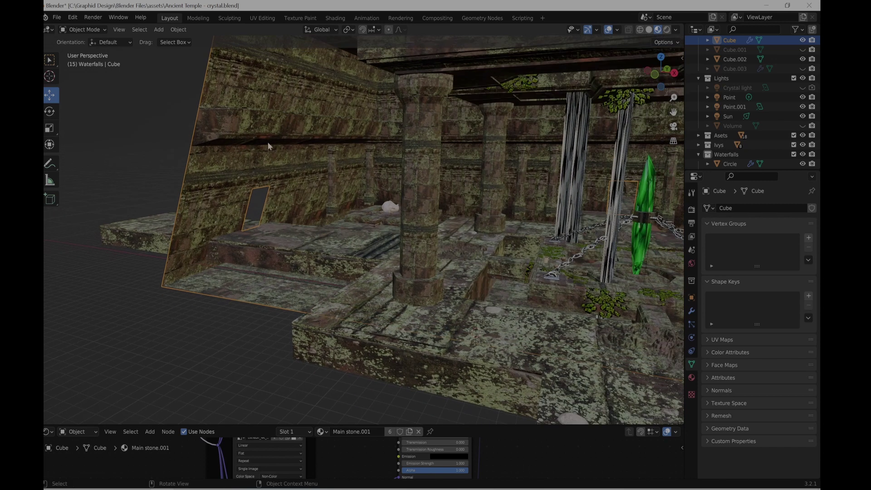
{"action": "middle_click_drag", "start_coordinate": [306, 90], "coordinate": [376, 121]}
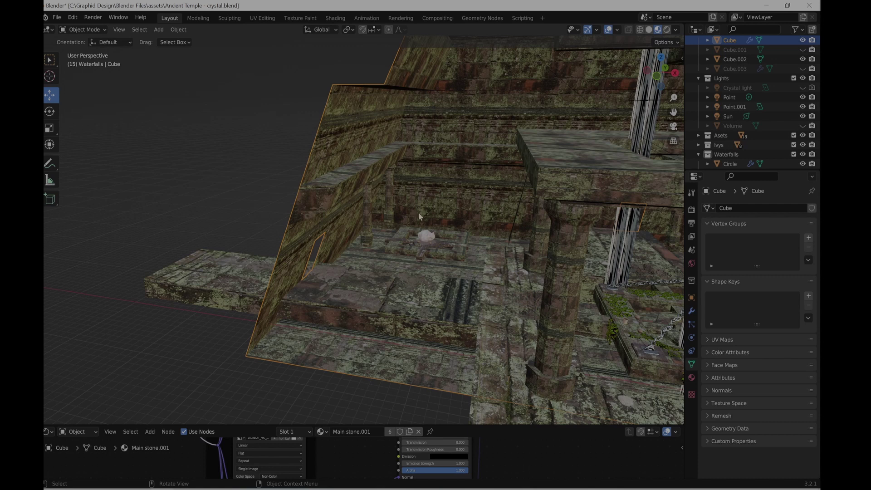
{"action": "middle_click_drag", "start_coordinate": [426, 213], "coordinate": [429, 144]}
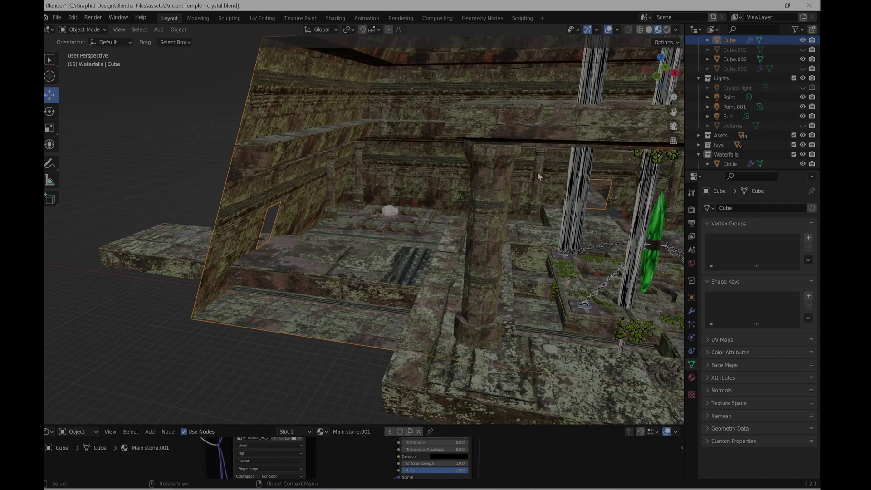
{"action": "middle_click_drag", "start_coordinate": [537, 172], "coordinate": [522, 196]}
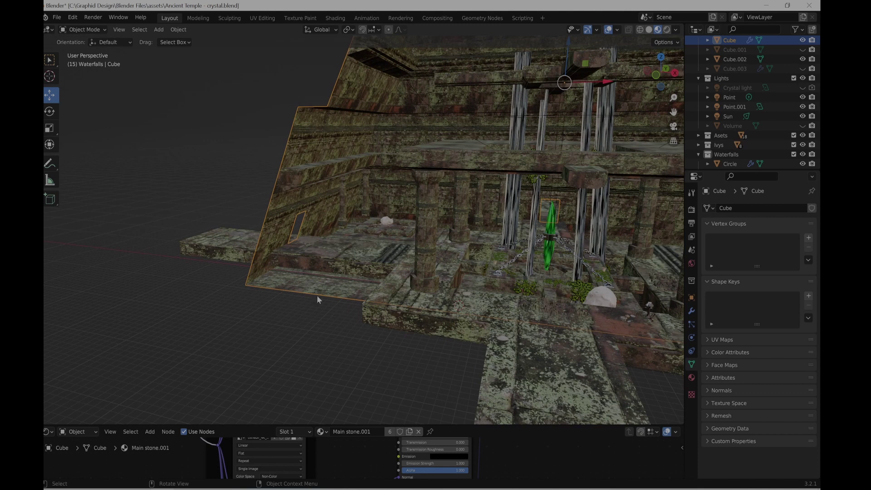
{"action": "middle_click_drag", "start_coordinate": [299, 195], "coordinate": [445, 233]}
{"action": "scroll", "coordinate": [445, 233], "scroll_direction": "up", "scroll_amount": 4}
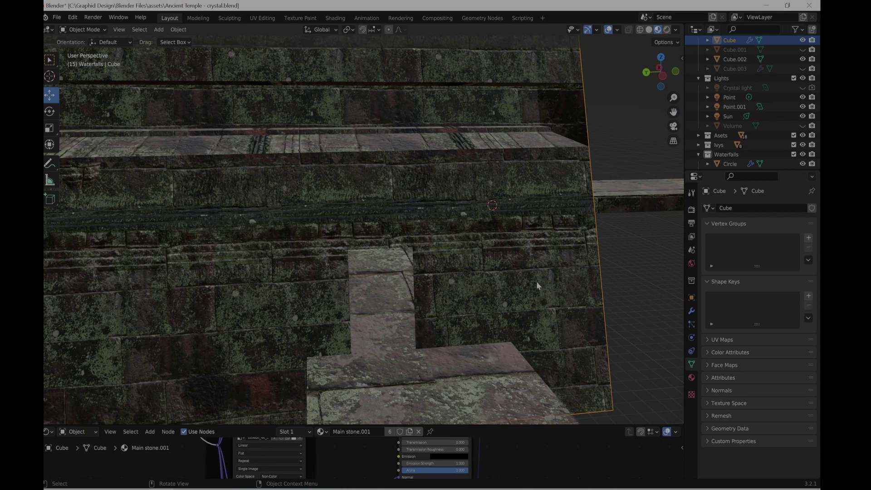
- Hide the main temple wall structure in the viewport to expose the inner platforms and pillars
{"action": "middle_click_drag", "start_coordinate": [535, 281], "coordinate": [464, 264]}
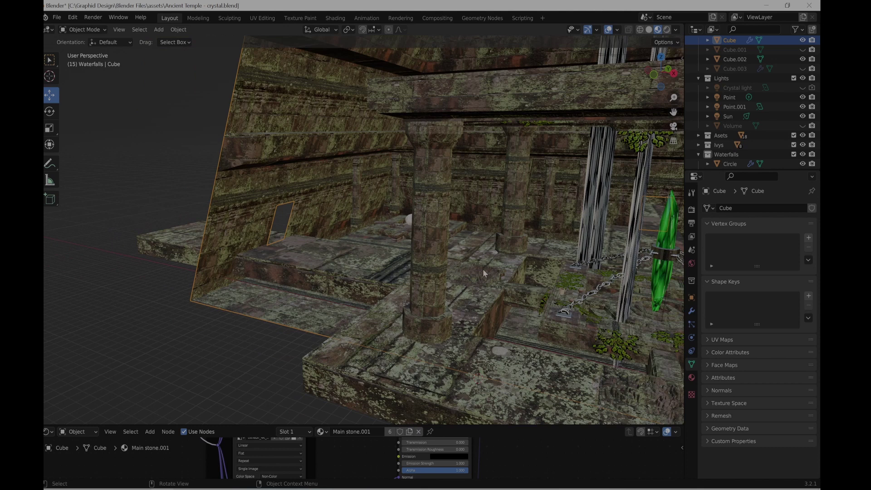
{"action": "middle_click_drag", "start_coordinate": [369, 96], "coordinate": [542, 147]}
{"action": "middle_click_drag", "start_coordinate": [544, 211], "coordinate": [404, 172]}
{"action": "middle_click_drag", "start_coordinate": [458, 206], "coordinate": [393, 211]}
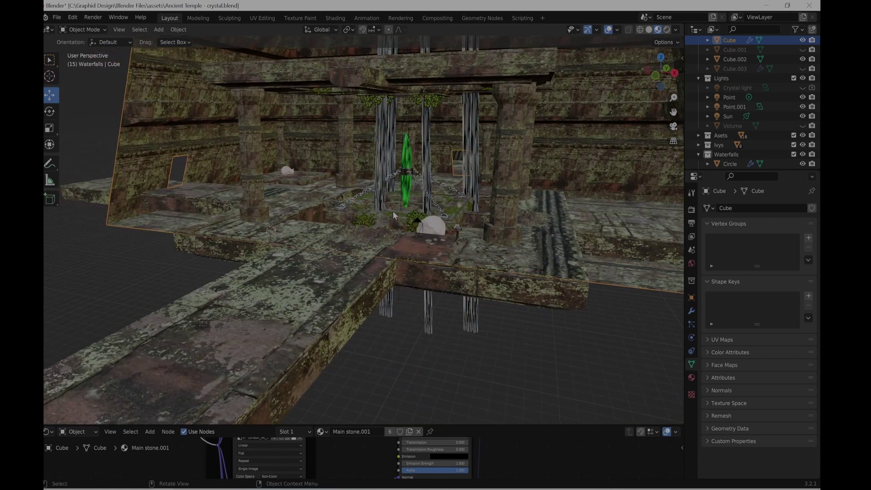
{"action": "middle_click_drag", "start_coordinate": [415, 140], "coordinate": [426, 218], "text": "shift"}
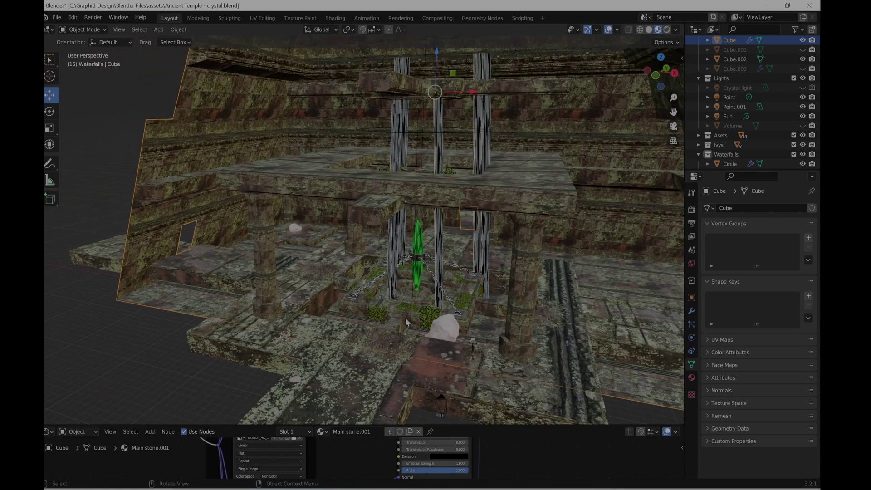
{"action": "middle_click_drag", "start_coordinate": [258, 268], "coordinate": [259, 256]}
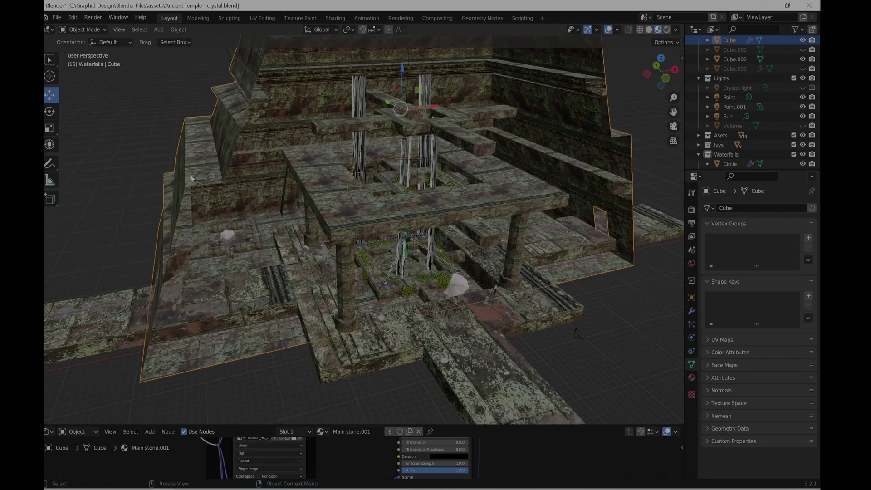
{"action": "key", "text": "h"}
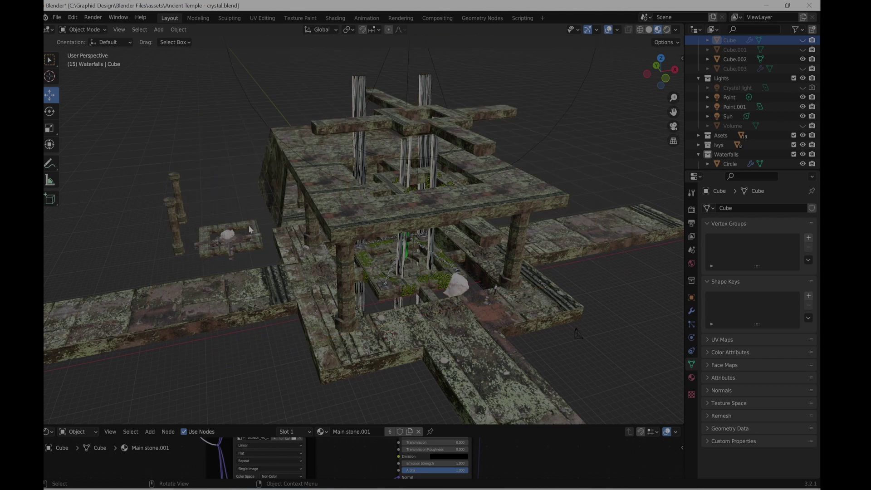
- Select the slanted stone chamber behind the central platform and examine its walls and surrounding pillars
{"action": "middle_click_drag", "start_coordinate": [213, 237], "coordinate": [465, 256]}
{"action": "scroll", "coordinate": [220, 242], "scroll_direction": "up", "scroll_amount": 4}
{"action": "left_click", "coordinate": [171, 239]}
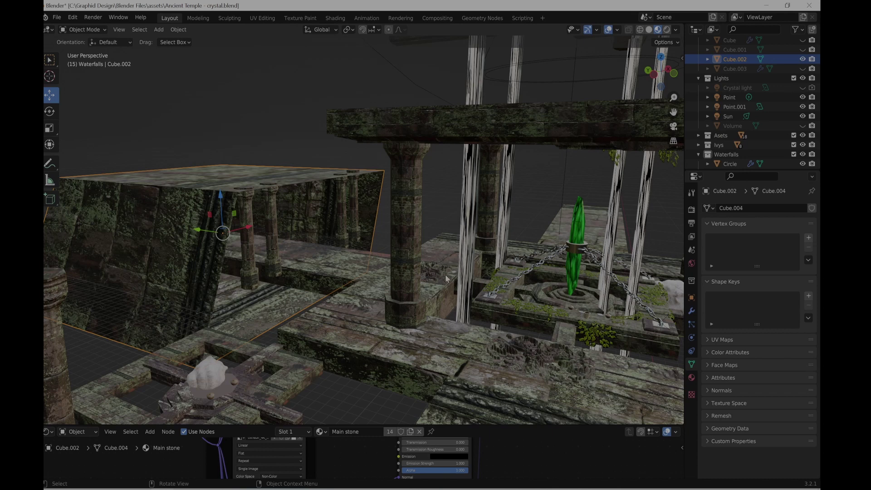
{"action": "middle_click_drag", "start_coordinate": [447, 276], "coordinate": [265, 276]}
{"action": "middle_click_drag", "start_coordinate": [333, 262], "coordinate": [346, 290]}
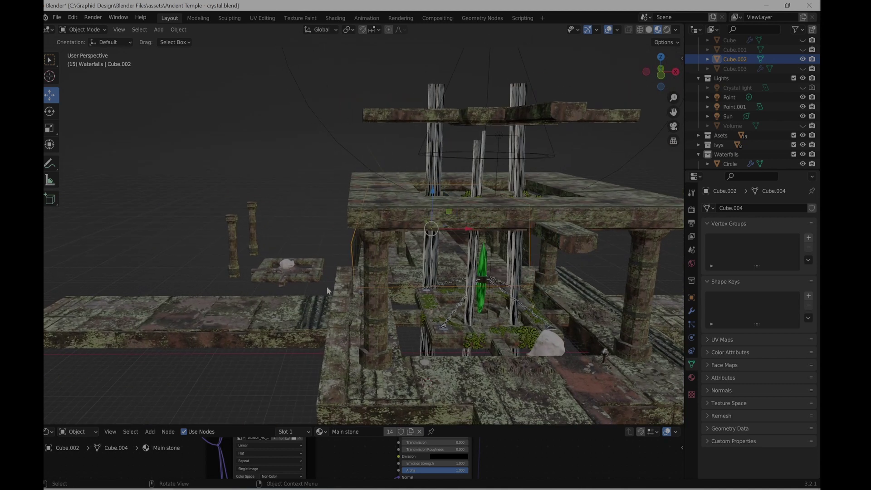
{"action": "middle_click_drag", "start_coordinate": [289, 281], "coordinate": [329, 289]}
- Select the main stone bridge and examine its central platform and the walkways extending from it
{"action": "left_click", "coordinate": [371, 324]}
{"action": "middle_click_drag", "start_coordinate": [374, 321], "coordinate": [422, 321]}
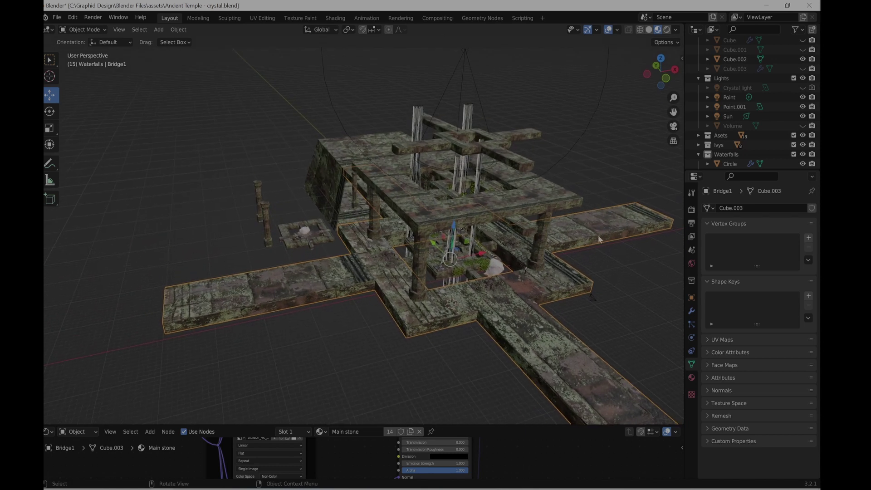
{"action": "middle_click_drag", "start_coordinate": [587, 248], "coordinate": [427, 229]}
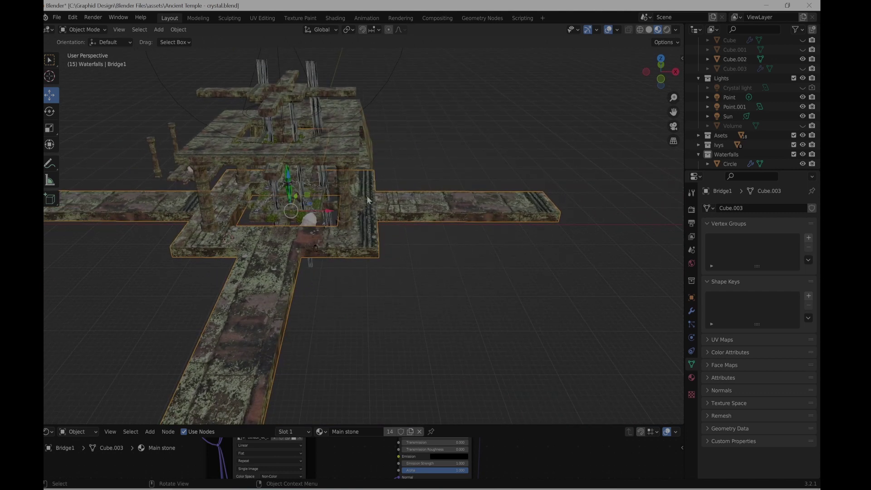
{"action": "middle_click_drag", "start_coordinate": [235, 231], "coordinate": [314, 220]}
{"action": "middle_click_drag", "start_coordinate": [300, 263], "coordinate": [409, 250], "text": "shift"}
{"action": "scroll", "coordinate": [285, 282], "scroll_direction": "up", "scroll_amount": 2}
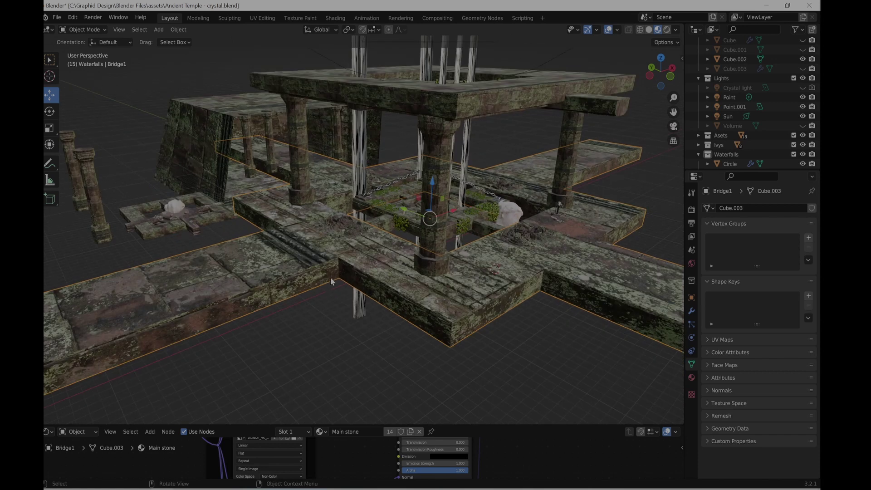
{"action": "middle_click_drag", "start_coordinate": [331, 276], "coordinate": [348, 276]}
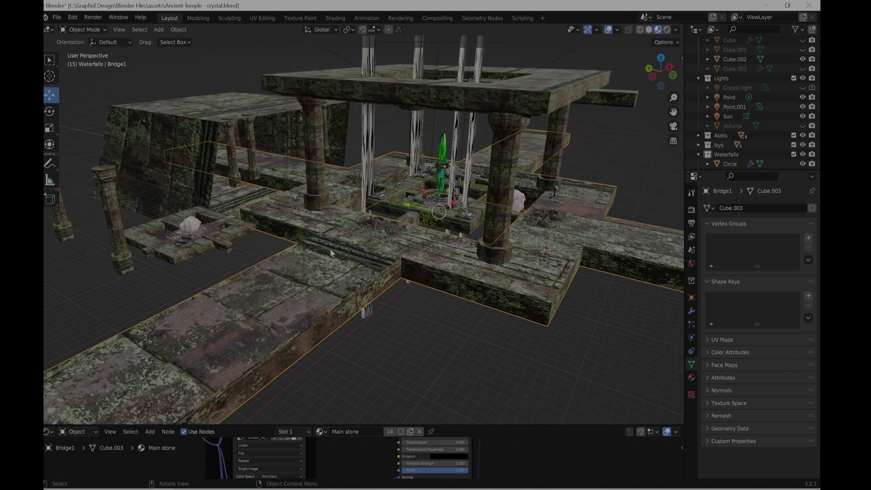
- Enlarge the Shader Editor and examine the Main stone material's Normal Map and Displacement nodes
{"action": "scroll", "coordinate": [363, 443], "scroll_direction": "down", "scroll_amount": 5}
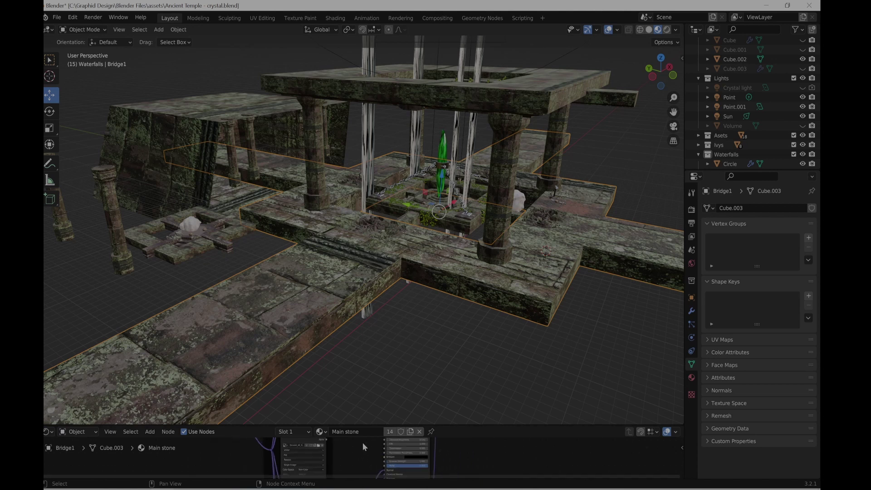
{"action": "left_click_drag", "start_coordinate": [427, 424], "coordinate": [428, 291]}
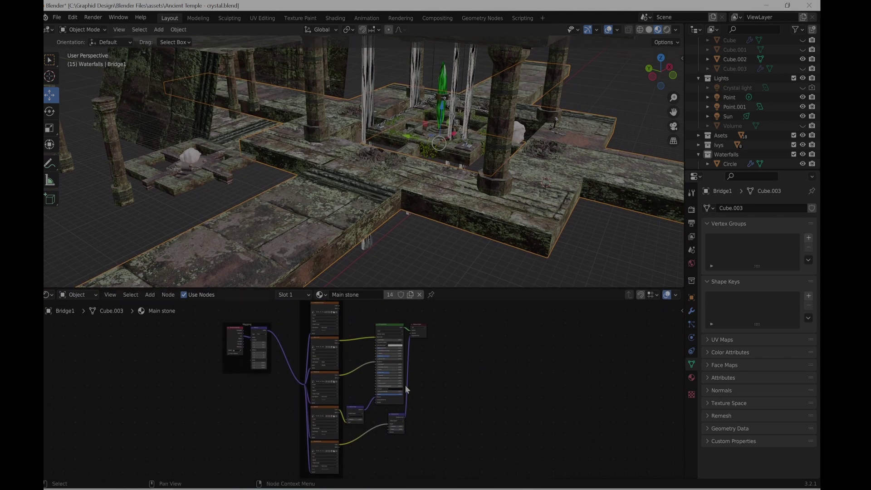
{"action": "middle_click_drag", "start_coordinate": [428, 390], "coordinate": [497, 378]}
{"action": "scroll", "coordinate": [423, 362], "scroll_direction": "up", "scroll_amount": 3}
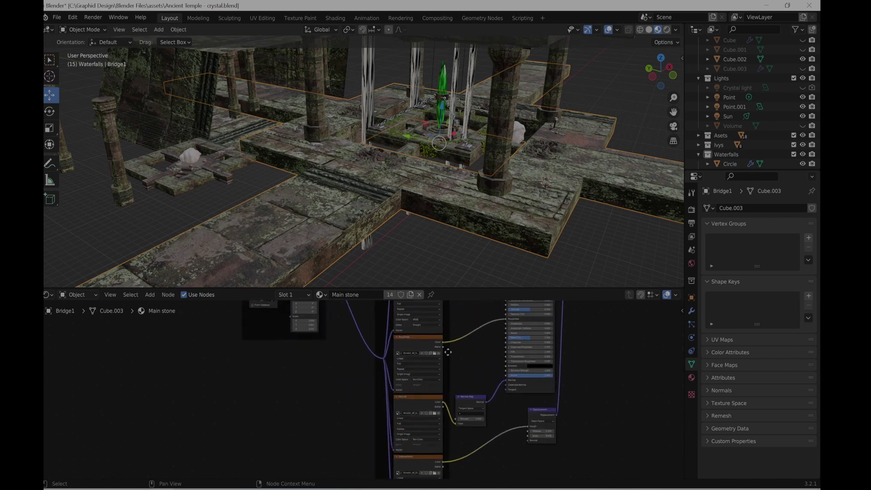
{"action": "middle_click_drag", "start_coordinate": [448, 352], "coordinate": [324, 347]}
{"action": "scroll", "coordinate": [380, 389], "scroll_direction": "up", "scroll_amount": 5}
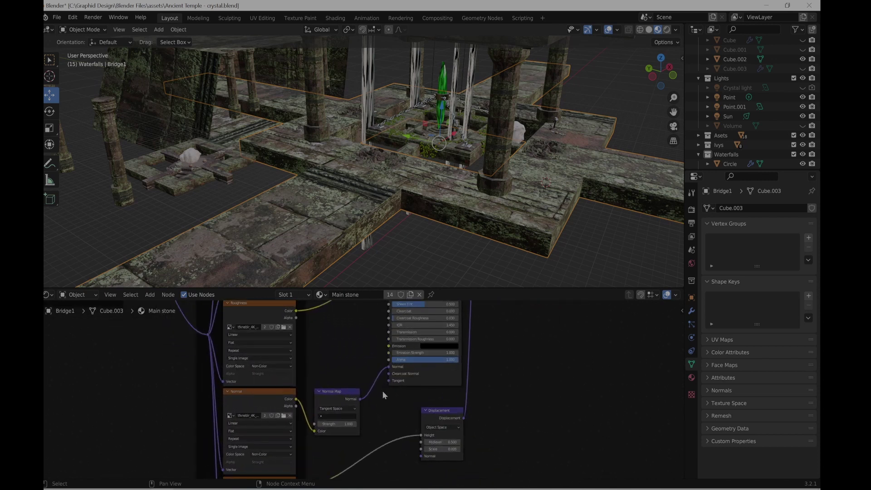
{"action": "scroll", "coordinate": [383, 391], "scroll_direction": "up", "scroll_amount": 3}
{"action": "middle_click_drag", "start_coordinate": [404, 426], "coordinate": [358, 377]}
{"action": "scroll", "coordinate": [379, 366], "scroll_direction": "down", "scroll_amount": 1}
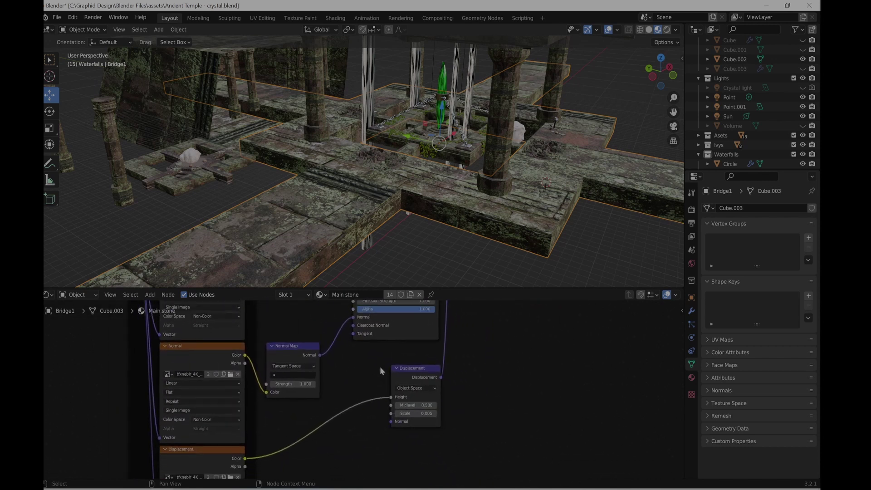
- Enlarge the Shader Editor further and examine the Base Color and Roughness textures, Mapping node and Principled BSDF of Main stone
{"action": "left_click_drag", "start_coordinate": [445, 286], "coordinate": [443, 180]}
{"action": "middle_click_drag", "start_coordinate": [315, 296], "coordinate": [391, 414]}
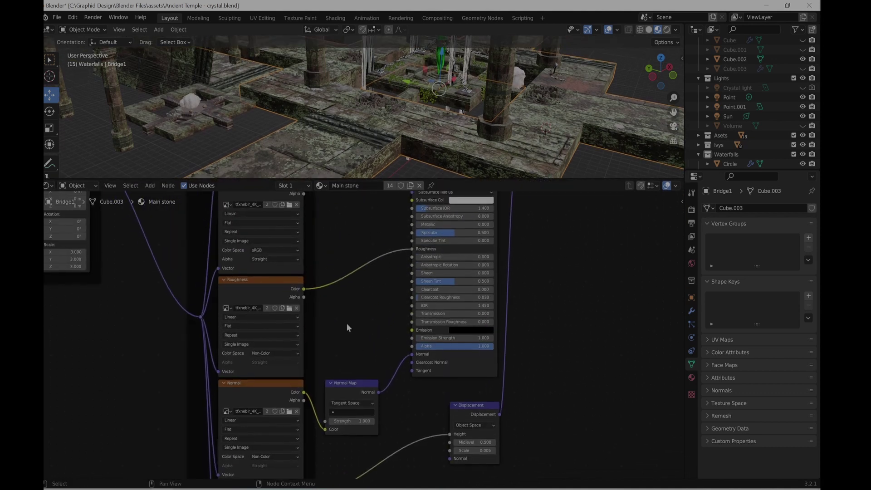
{"action": "middle_click_drag", "start_coordinate": [346, 323], "coordinate": [374, 363]}
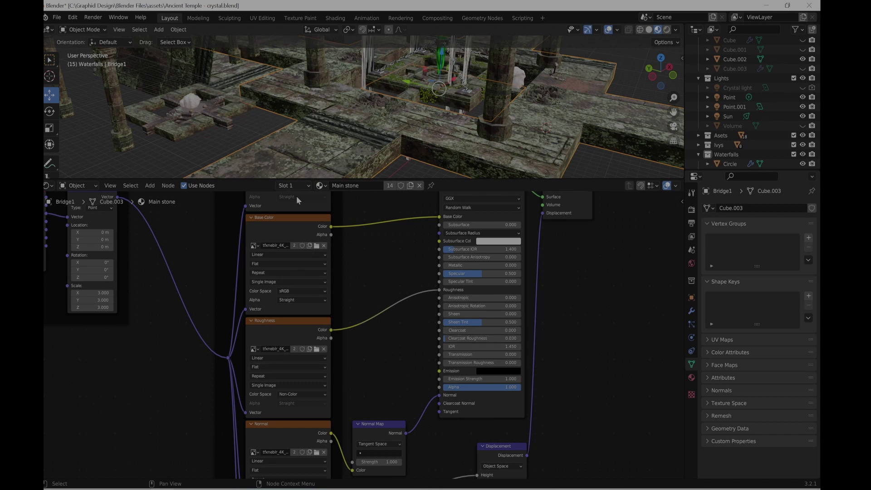
{"action": "scroll", "coordinate": [378, 328], "scroll_direction": "down", "scroll_amount": 3}
{"action": "middle_click_drag", "start_coordinate": [378, 328], "coordinate": [309, 275]}
- Try to raise the cross-shaped stone base beneath the crystal about 3.66 m along the Z axis
{"action": "middle_click_drag", "start_coordinate": [540, 128], "coordinate": [384, 113]}
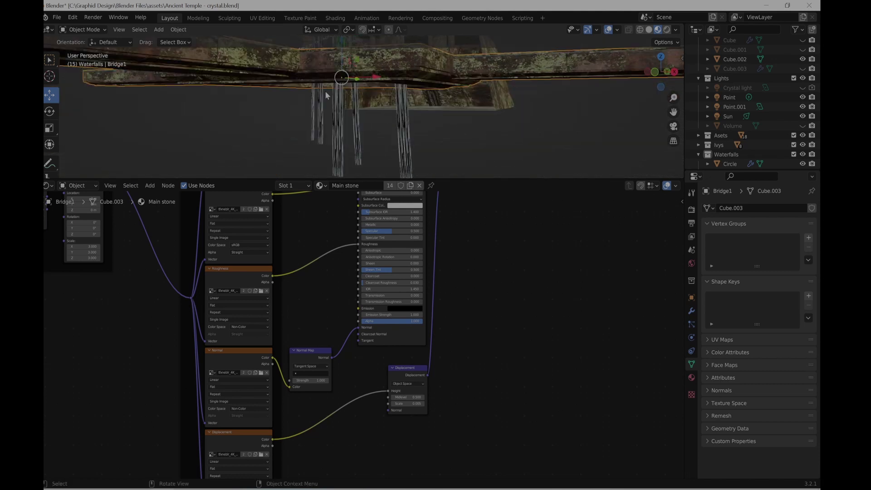
{"action": "middle_click_drag", "start_coordinate": [317, 77], "coordinate": [364, 135]}
{"action": "scroll", "coordinate": [425, 155], "scroll_direction": "up", "scroll_amount": 4}
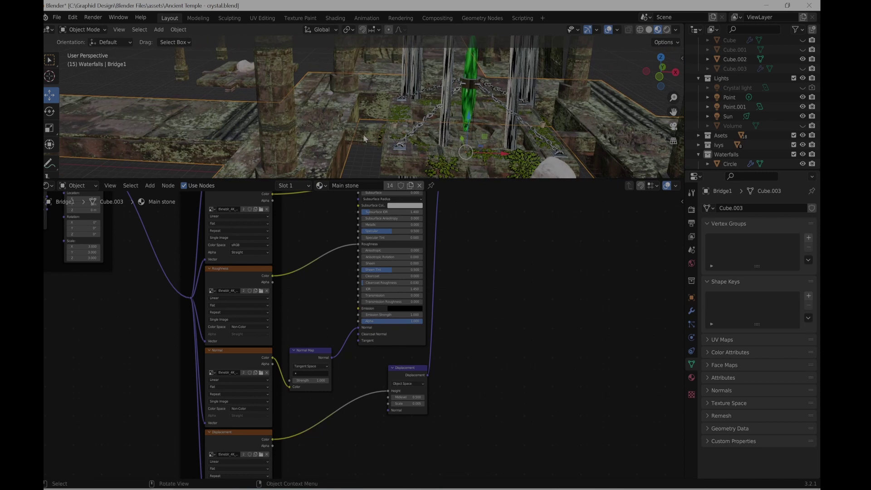
{"action": "left_click", "coordinate": [364, 138]}
{"action": "key", "text": "g"}
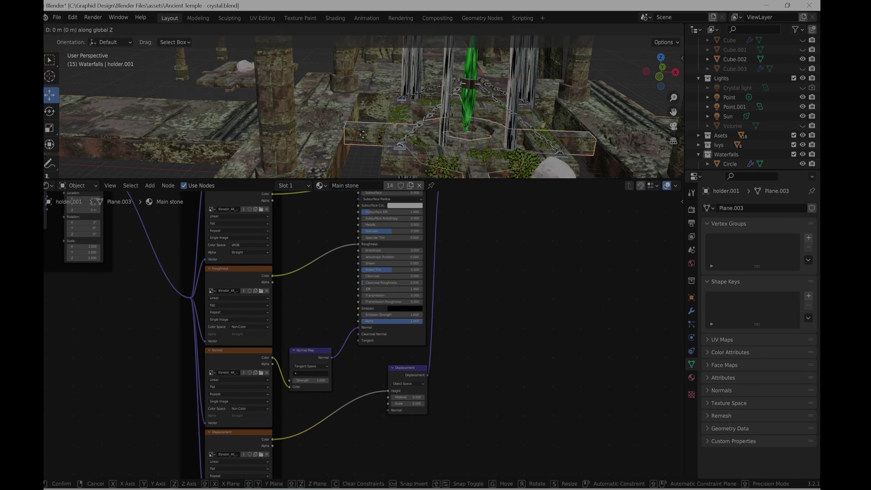
{"action": "key", "text": "z"}
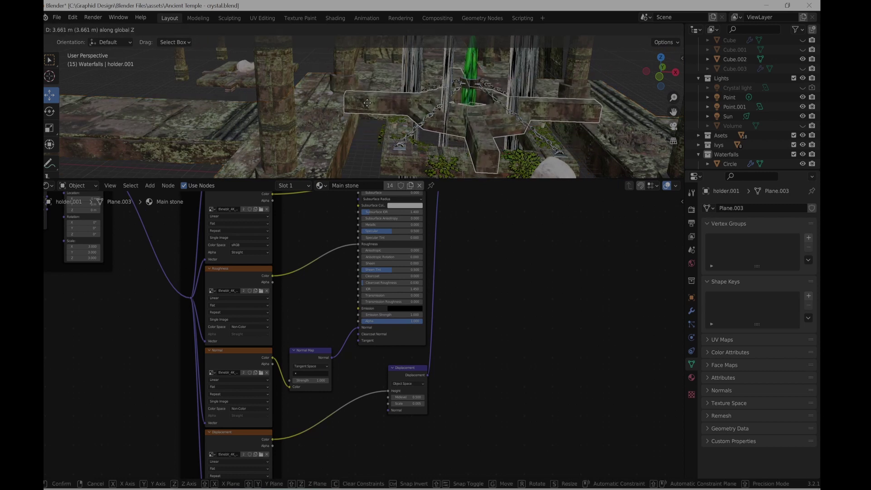
{"action": "right_click", "coordinate": [367, 102]}
- Select the cross-shaped beams above the temple roof and check the structure through the scene camera
{"action": "scroll", "coordinate": [428, 105], "scroll_direction": "down", "scroll_amount": 8}
{"action": "middle_click_drag", "start_coordinate": [444, 106], "coordinate": [499, 148], "text": "shift"}
{"action": "scroll", "coordinate": [444, 156], "scroll_direction": "up", "scroll_amount": 3}
{"action": "left_click", "coordinate": [534, 96]}
{"action": "middle_click_drag", "start_coordinate": [534, 96], "coordinate": [468, 144]}
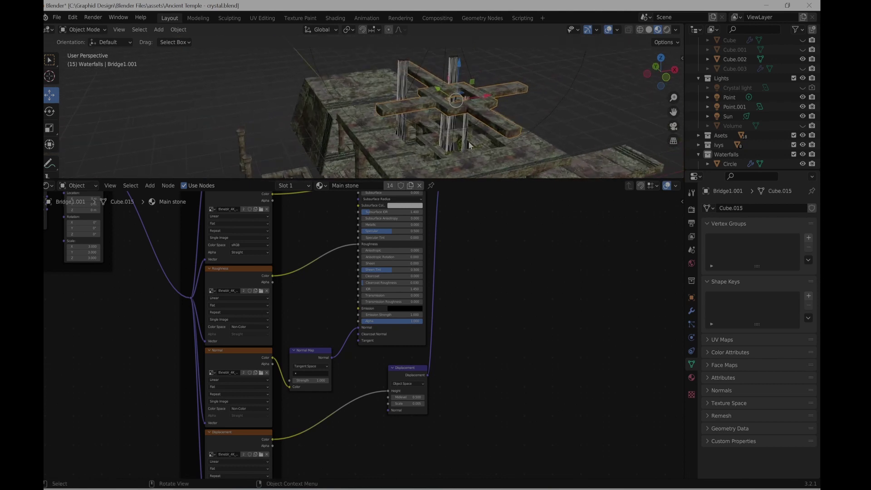
{"action": "key", "text": "KP_0"}
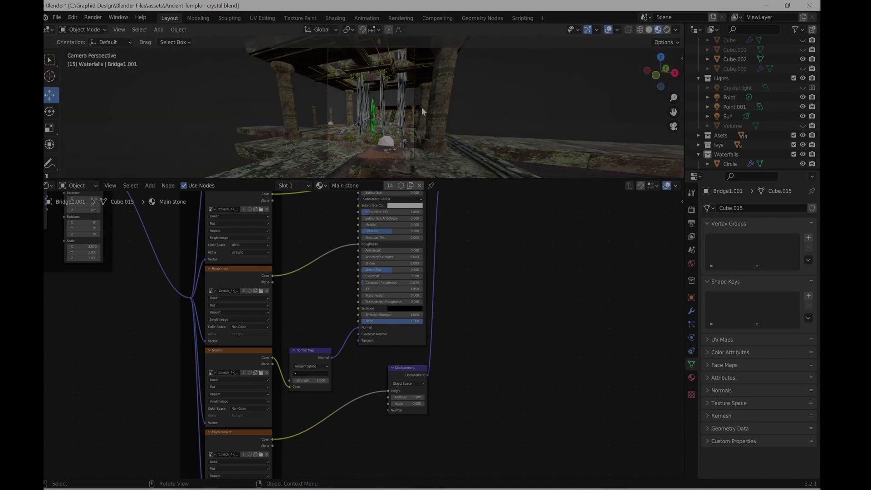
{"action": "mouse_move", "coordinate": [421, 111]}
{"action": "middle_mouse_down"}
{"action": "mouse_move", "coordinate": [410, 124]}
{"action": "mouse_move", "coordinate": [488, 129]}
{"action": "mouse_move", "coordinate": [424, 124]}
{"action": "middle_mouse_up"}
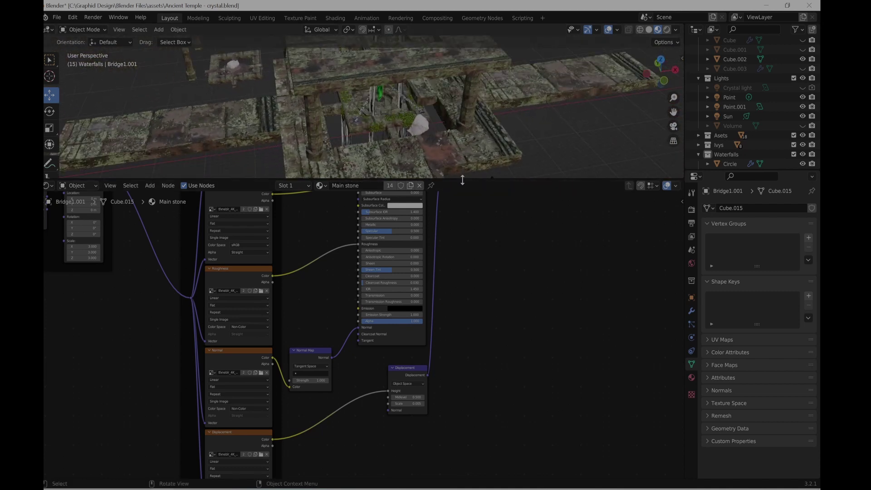
- Enlarge the 3D viewport over the Shader Editor and select the main stone bridge
{"action": "left_click_drag", "start_coordinate": [462, 180], "coordinate": [476, 428]}
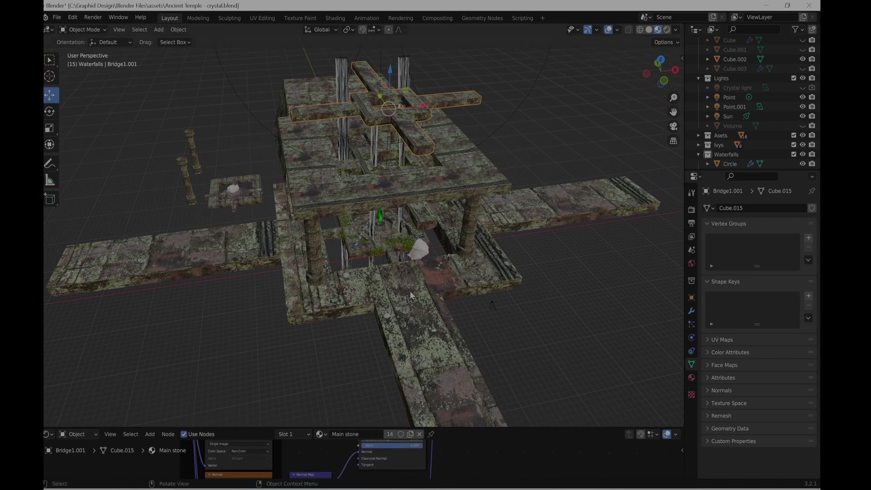
{"action": "middle_click_drag", "start_coordinate": [402, 288], "coordinate": [367, 255]}
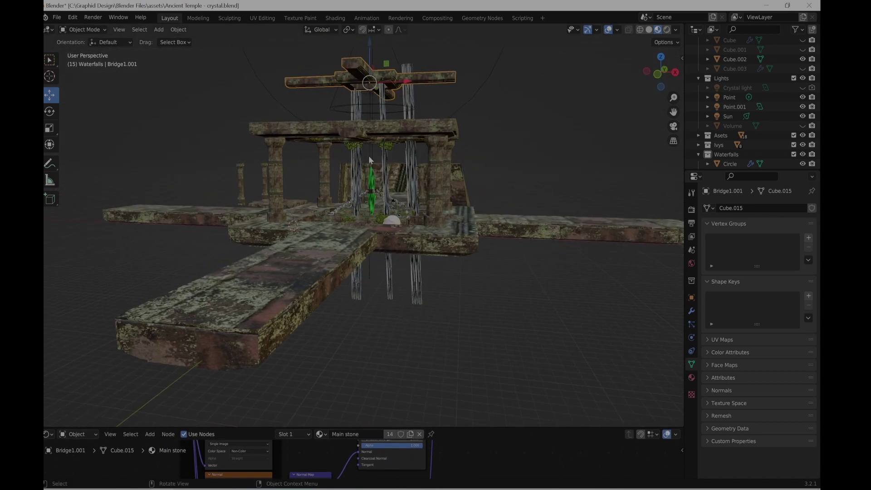
{"action": "left_click", "coordinate": [300, 274]}
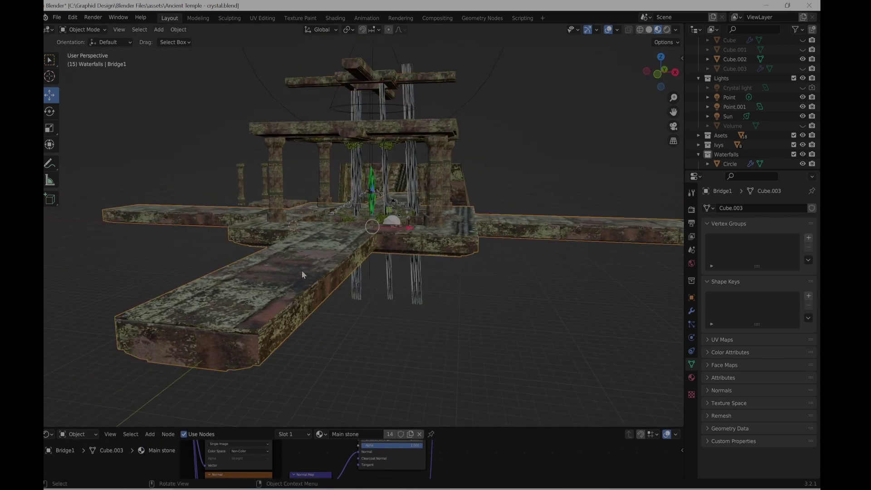
{"action": "middle_click_drag", "start_coordinate": [304, 268], "coordinate": [322, 278]}
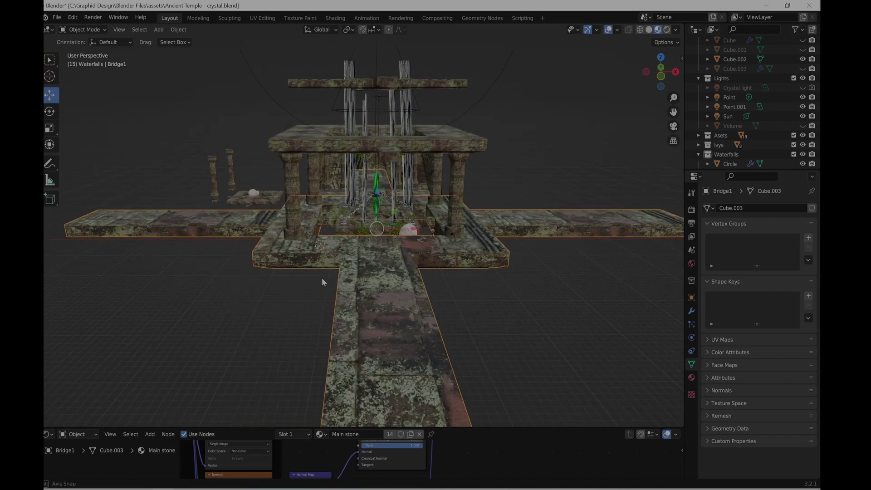
- Select the stone roof slab resting on the pillars and examine it from below and above
{"action": "left_click", "coordinate": [295, 140]}
{"action": "middle_click_drag", "start_coordinate": [328, 170], "coordinate": [366, 63]}
{"action": "scroll", "coordinate": [324, 147], "scroll_direction": "up", "scroll_amount": 4}
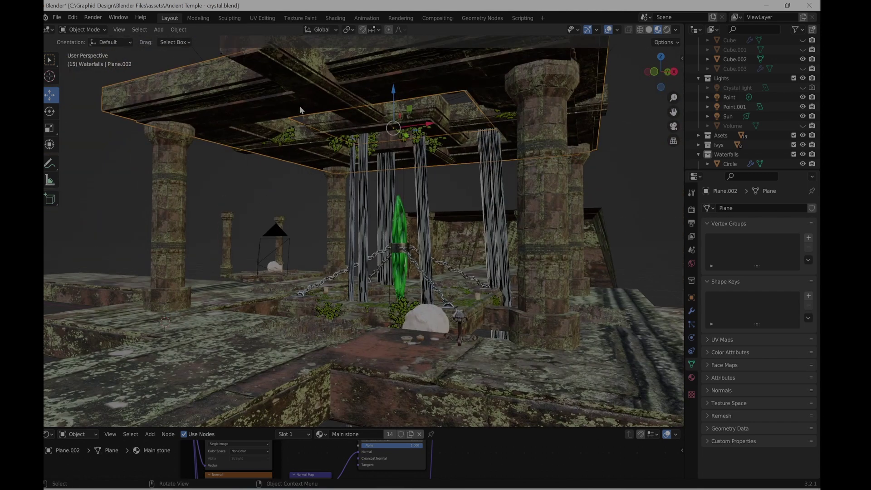
{"action": "middle_click_drag", "start_coordinate": [392, 137], "coordinate": [407, 162]}
{"action": "middle_click_drag", "start_coordinate": [335, 146], "coordinate": [397, 230]}
{"action": "scroll", "coordinate": [397, 230], "scroll_direction": "down", "scroll_amount": 4}
{"action": "middle_click_drag", "start_coordinate": [341, 270], "coordinate": [426, 316]}
- Move the stepped stone holder under the crystal -27.168 m along X and 6.861 m up along Z
{"action": "left_click", "coordinate": [311, 301]}
{"action": "scroll", "coordinate": [284, 264], "scroll_direction": "up", "scroll_amount": 3}
{"action": "left_click", "coordinate": [423, 314]}
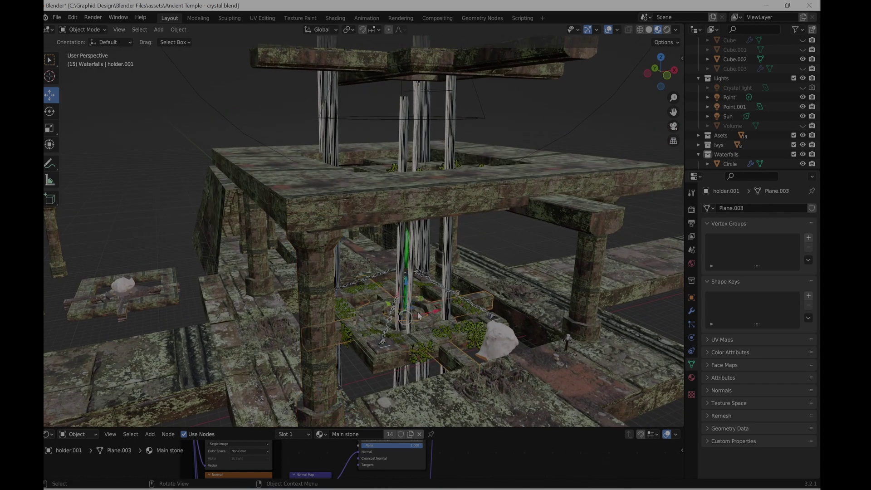
{"action": "left_click_drag", "start_coordinate": [419, 315], "coordinate": [190, 351]}
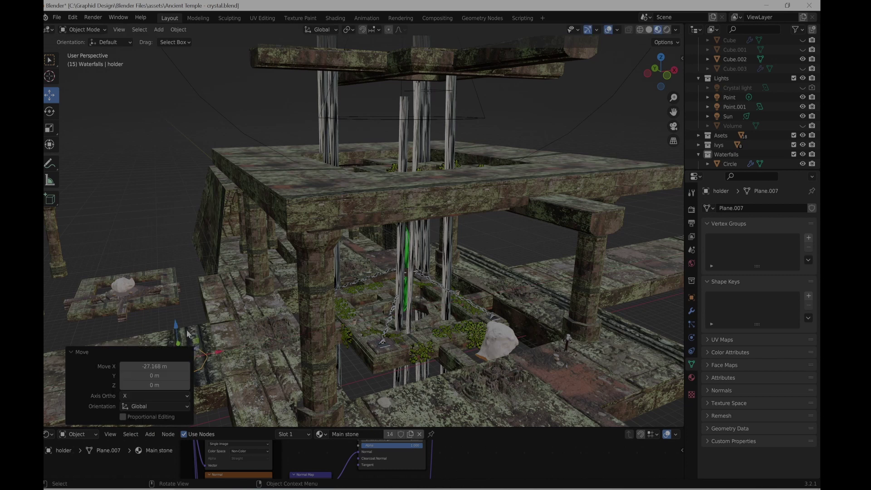
{"action": "left_click_drag", "start_coordinate": [176, 321], "coordinate": [190, 295]}
- Examine the stepped rings of the octagonal stone holder up close and shift it about 0.63 m along X
{"action": "scroll", "coordinate": [191, 295], "scroll_direction": "up", "scroll_amount": 4}
{"action": "middle_click_drag", "start_coordinate": [233, 300], "coordinate": [434, 244], "text": "shift"}
{"action": "scroll", "coordinate": [425, 259], "scroll_direction": "up", "scroll_amount": 5}
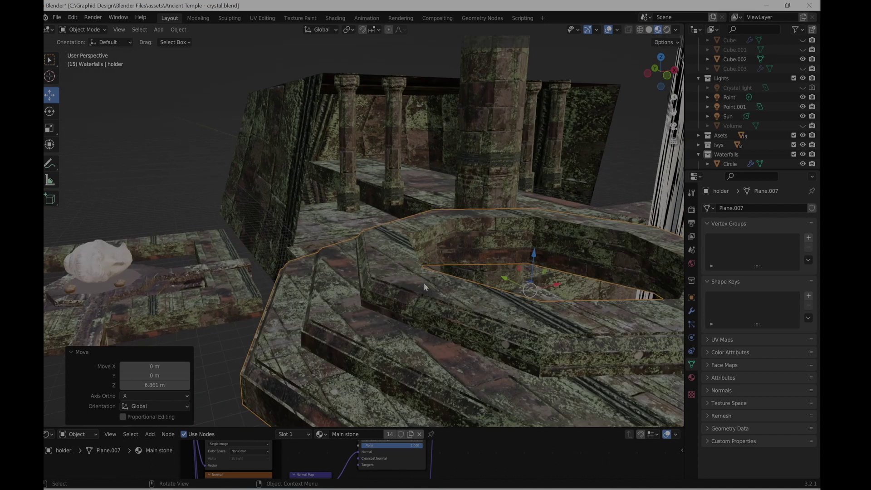
{"action": "scroll", "coordinate": [417, 285], "scroll_direction": "down", "scroll_amount": 5}
{"action": "mouse_move", "coordinate": [412, 282]}
{"action": "middle_mouse_down"}
{"action": "mouse_move", "coordinate": [388, 280]}
{"action": "mouse_move", "coordinate": [396, 280]}
{"action": "middle_mouse_up"}
{"action": "scroll", "coordinate": [381, 278], "scroll_direction": "down", "scroll_amount": 4}
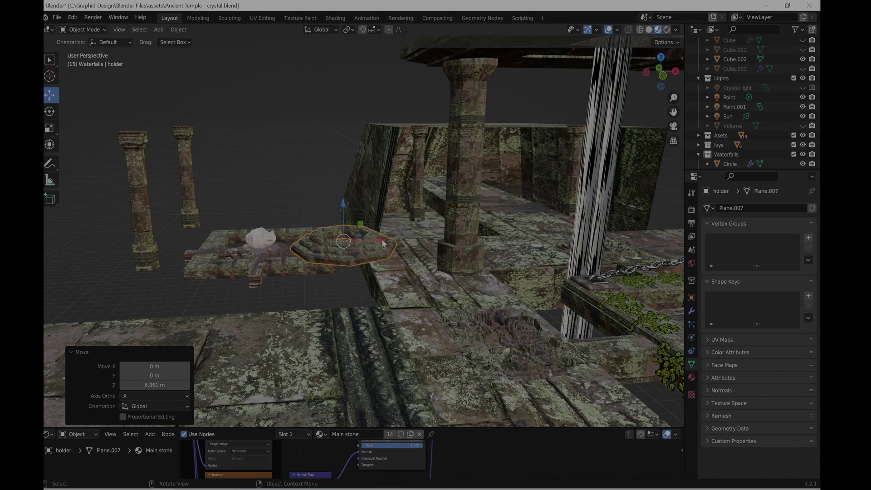
{"action": "mouse_move", "coordinate": [384, 240]}
{"action": "left_mouse_down"}
{"action": "mouse_move", "coordinate": [412, 240]}
{"action": "mouse_move", "coordinate": [396, 240]}
{"action": "left_mouse_up"}
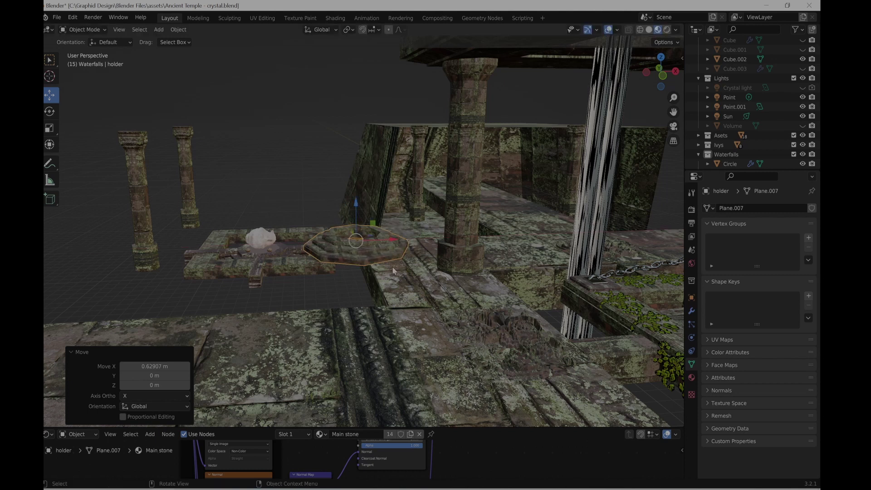
- Undo the moves of the octagonal stone holder to put it back under the crystal
{"action": "key", "text": "ctrl+z"}
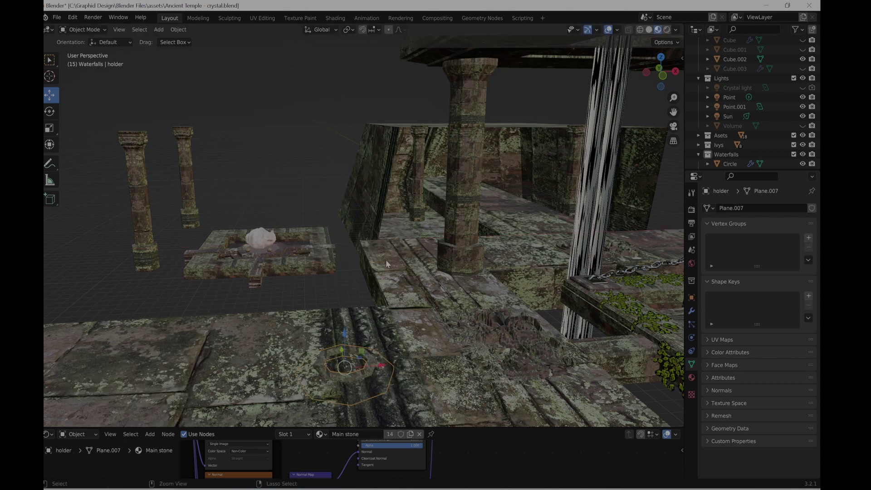
{"action": "scroll", "coordinate": [386, 260], "scroll_direction": "down", "scroll_amount": 4}
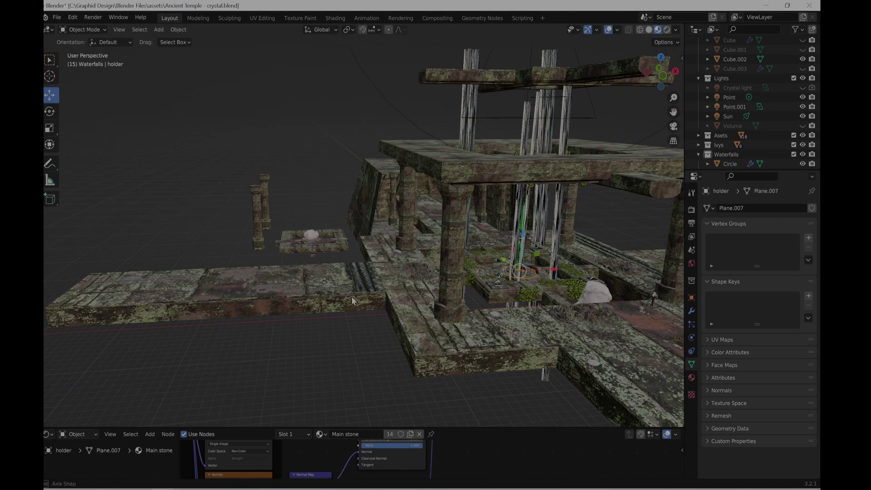
{"action": "scroll", "coordinate": [352, 299], "scroll_direction": "down", "scroll_amount": 2}
{"action": "middle_click_drag", "start_coordinate": [320, 307], "coordinate": [369, 294], "text": "shift"}
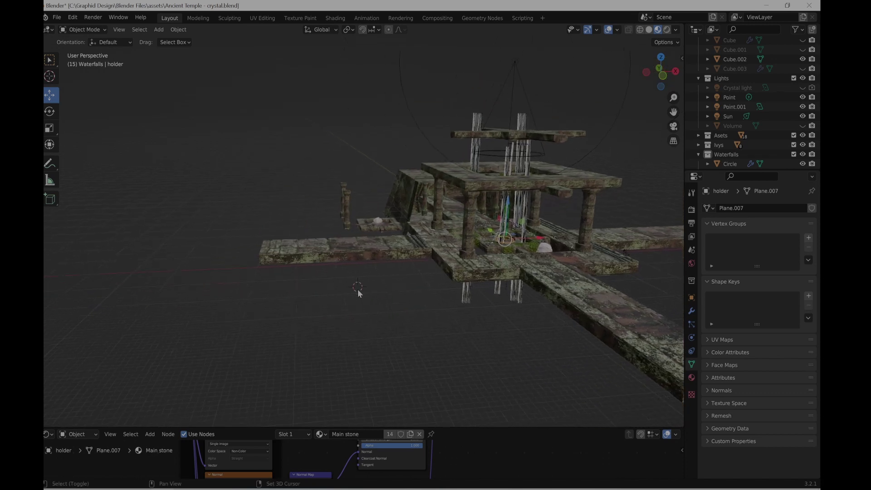
- Add a circle mesh with 8 vertices on the empty ground beside the temple
{"action": "key", "text": "shift+a"}
{"action": "mouse_move", "coordinate": [367, 284]}
{"action": "left_click", "coordinate": [414, 304]}
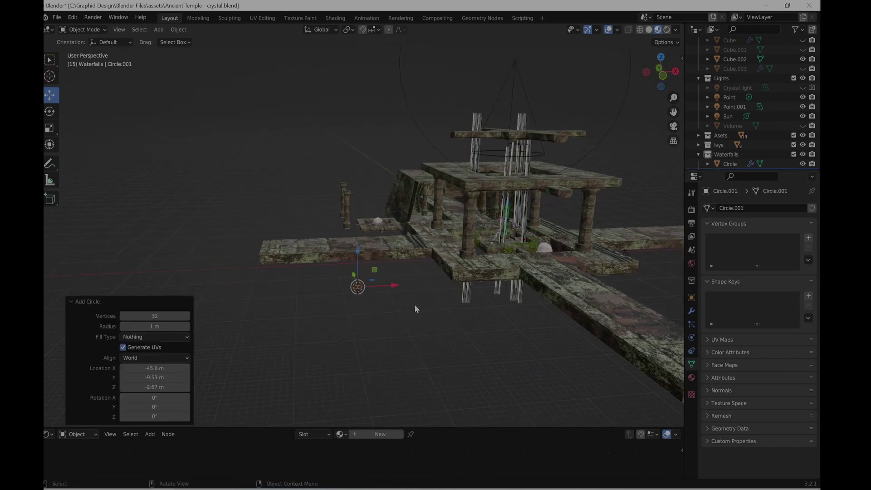
{"action": "left_click", "coordinate": [159, 316]}
{"action": "type", "text": "8"}
{"action": "key", "text": "Return"}
- Scale the new octagon outline uniformly by 2.526
{"action": "left_click", "coordinate": [334, 312]}
{"action": "middle_click_drag", "start_coordinate": [334, 310], "coordinate": [317, 282]}
{"action": "scroll", "coordinate": [365, 316], "scroll_direction": "up", "scroll_amount": 5}
{"action": "left_click_drag", "start_coordinate": [318, 282], "coordinate": [396, 350]}
{"action": "key", "text": "s"}
{"action": "left_click", "coordinate": [570, 272]}
- Fill the octagon with a face in Edit Mode and inset it by 0.2117 m
{"action": "key", "text": "Tab"}
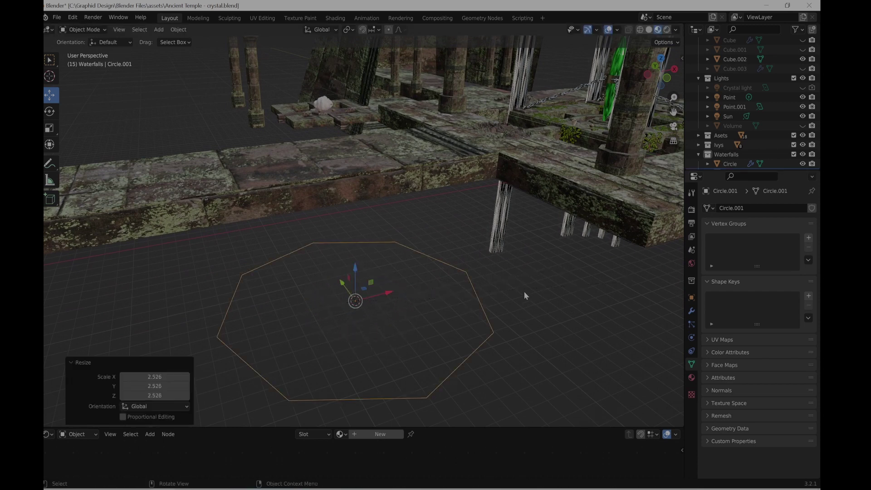
{"action": "key", "text": "f"}
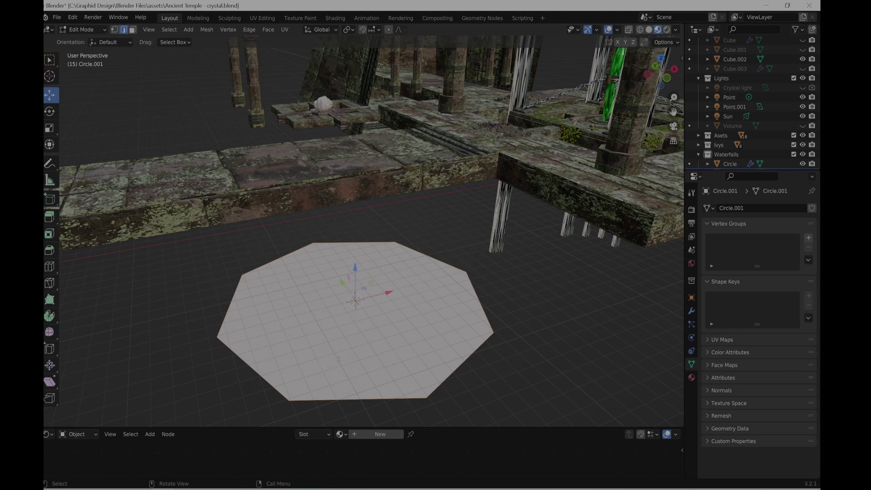
{"action": "key", "text": "i"}
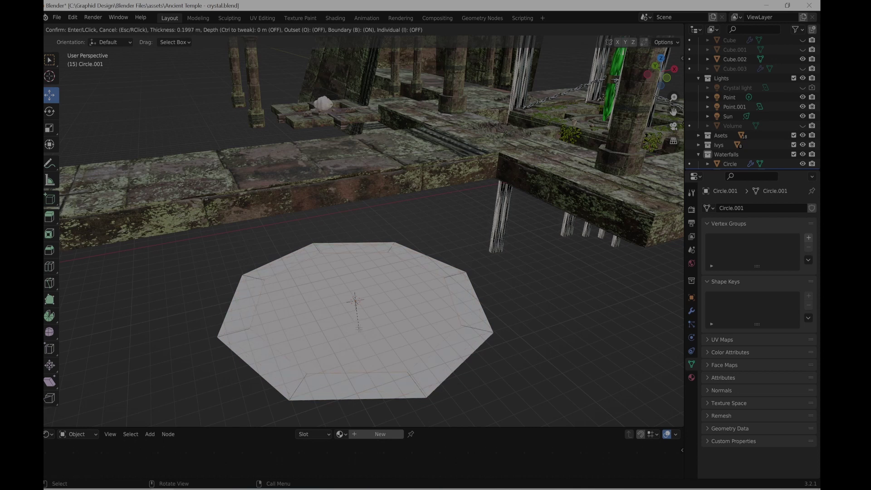
{"action": "left_click", "coordinate": [358, 327]}
{"action": "mouse_move", "coordinate": [358, 327]}
{"action": "middle_mouse_down"}
{"action": "mouse_move", "coordinate": [331, 348]}
{"action": "mouse_move", "coordinate": [351, 333]}
{"action": "middle_mouse_up"}
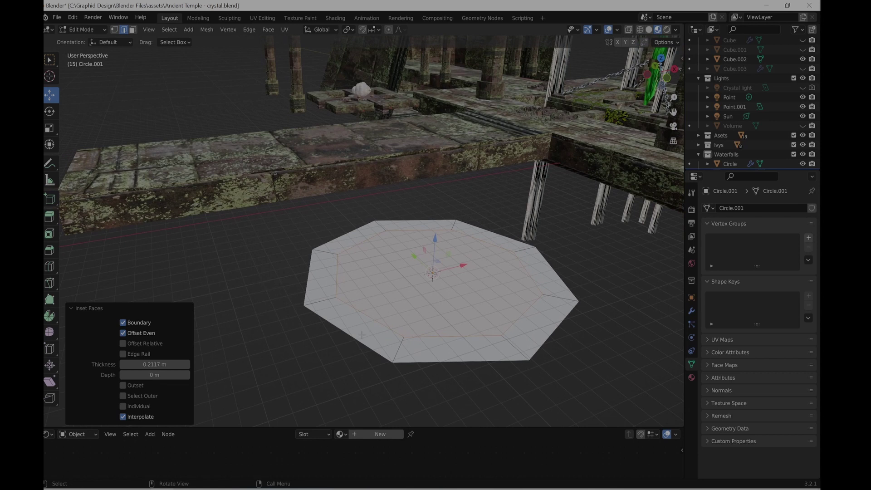
- Switch to face selection and extrude a single face of the octagon's outer rim slightly upward
{"action": "left_click", "coordinate": [351, 335]}
{"action": "key", "text": "3"}
{"action": "left_click", "coordinate": [384, 346]}
{"action": "key", "text": "alt+a"}
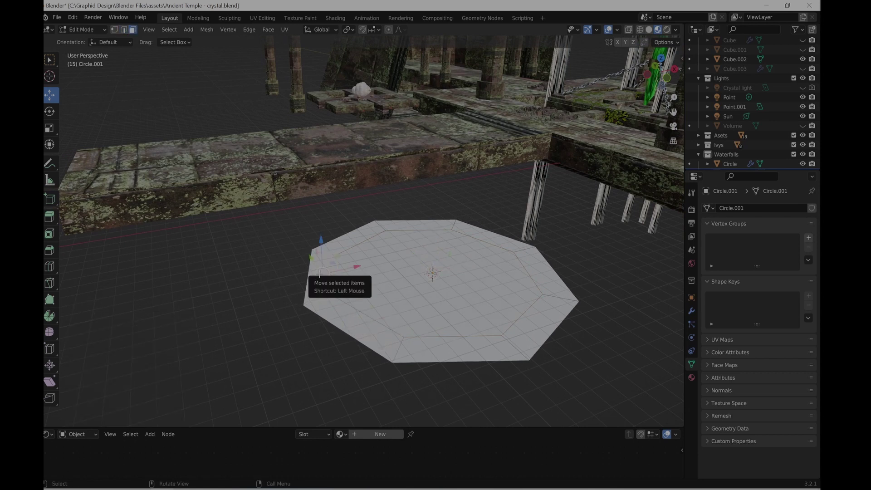
{"action": "left_click", "coordinate": [322, 263]}
{"action": "key", "text": "e"}
{"action": "left_click", "coordinate": [320, 257]}
- Extrude the octagon's central face 2.2166 m upward
{"action": "left_click", "coordinate": [376, 313]}
{"action": "key", "text": "e"}
{"action": "left_click", "coordinate": [414, 261]}
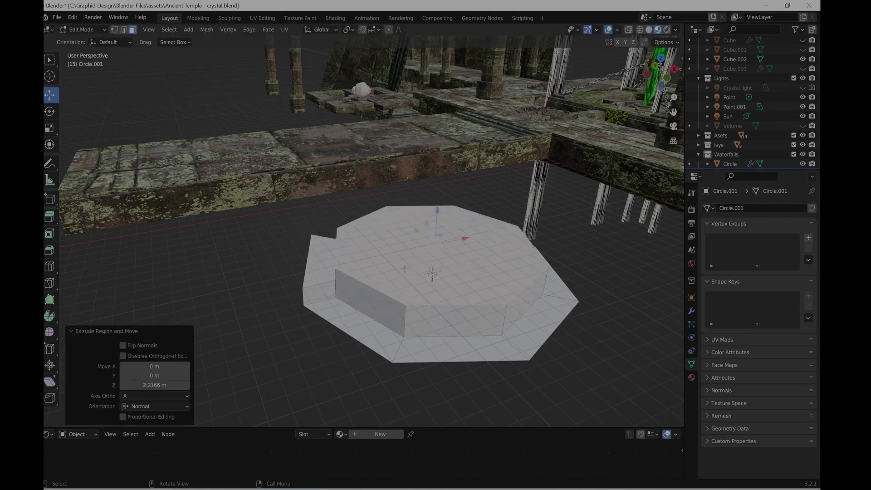
- Inset the raised top face slightly and extrude it 1.4376 m to form a second tier
{"action": "key", "text": "i"}
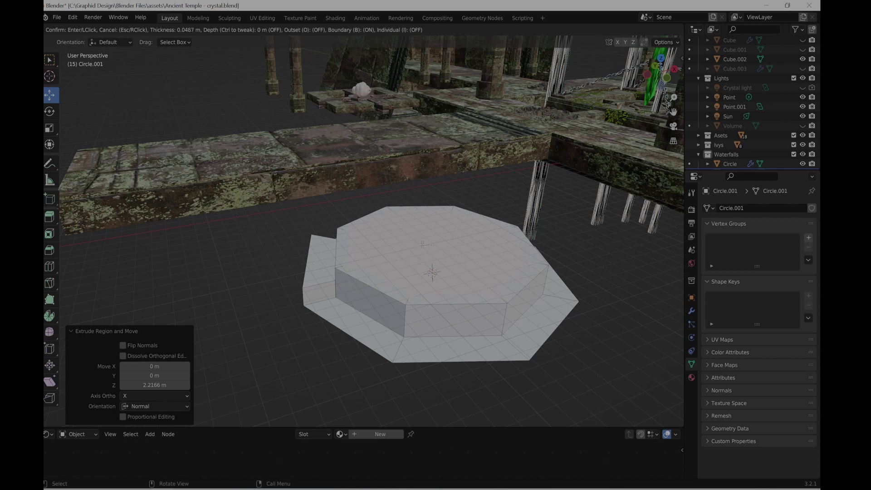
{"action": "left_click", "coordinate": [440, 236]}
{"action": "key", "text": "e"}
{"action": "left_click", "coordinate": [445, 213]}
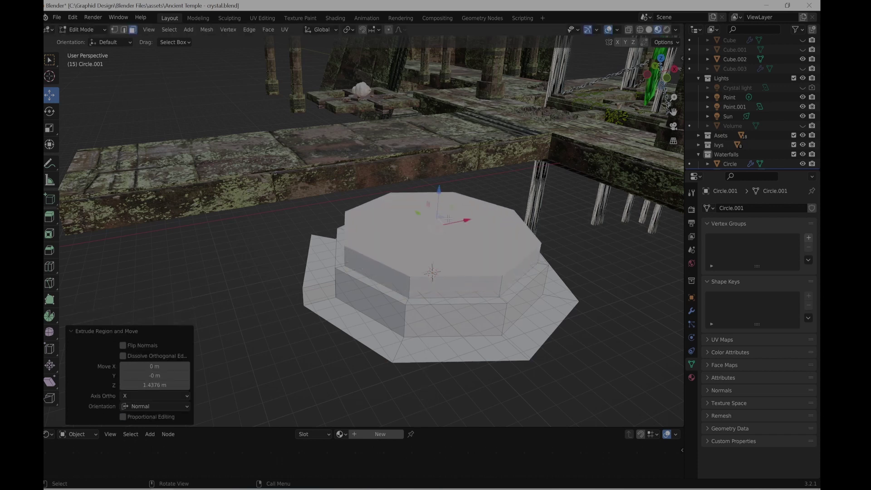
- Select the whole stepped octagon, return to Object Mode and delete it
{"action": "middle_click_drag", "start_coordinate": [382, 280], "coordinate": [323, 285]}
{"action": "scroll", "coordinate": [322, 286], "scroll_direction": "down", "scroll_amount": 4}
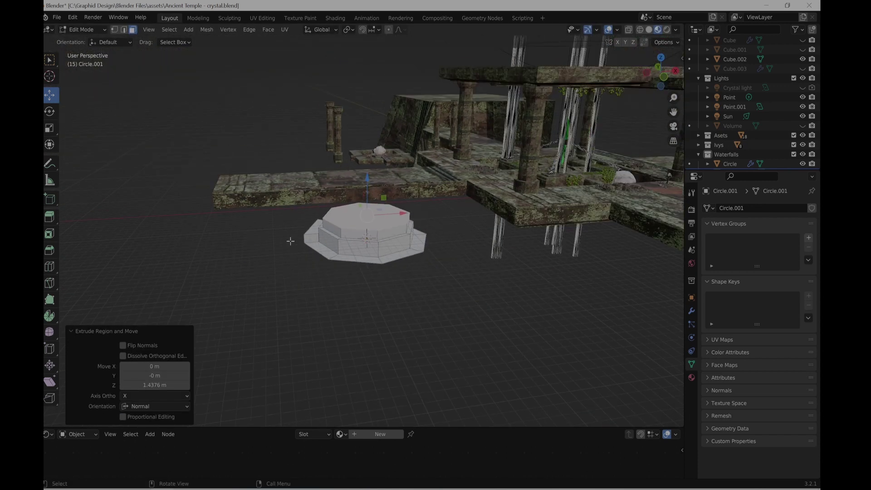
{"action": "left_click_drag", "start_coordinate": [290, 227], "coordinate": [397, 285]}
{"action": "key", "text": "a"}
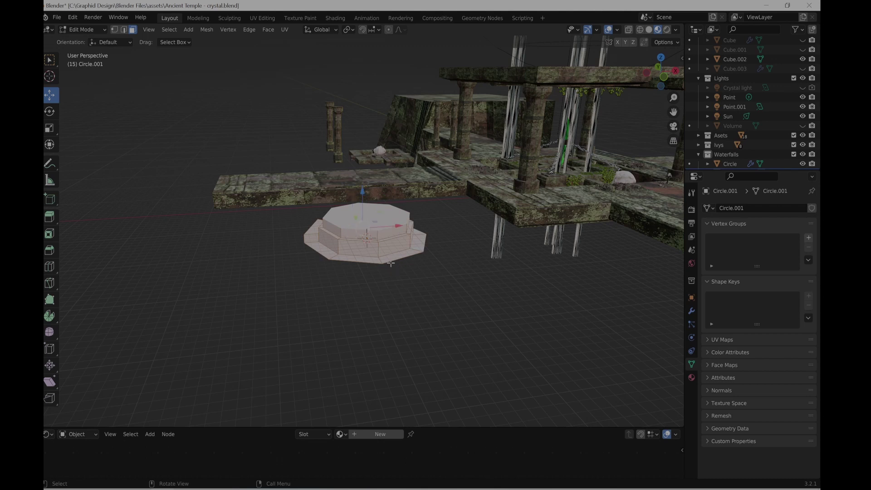
{"action": "key", "text": "Tab"}
{"action": "key", "text": "x"}
{"action": "left_click", "coordinate": [381, 258]}
- Select the front corner stone column and examine its base, the platform edge and the neighbouring bridge
{"action": "mouse_move", "coordinate": [380, 254]}
{"action": "middle_mouse_down"}
{"action": "mouse_move", "coordinate": [310, 266]}
{"action": "mouse_move", "coordinate": [382, 270]}
{"action": "middle_mouse_up"}
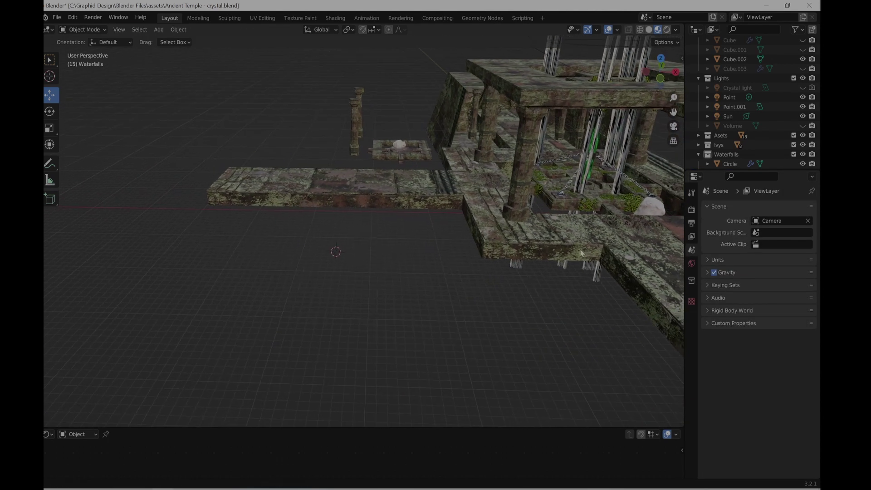
{"action": "middle_click_drag", "start_coordinate": [567, 247], "coordinate": [395, 115]}
{"action": "left_click", "coordinate": [351, 148]}
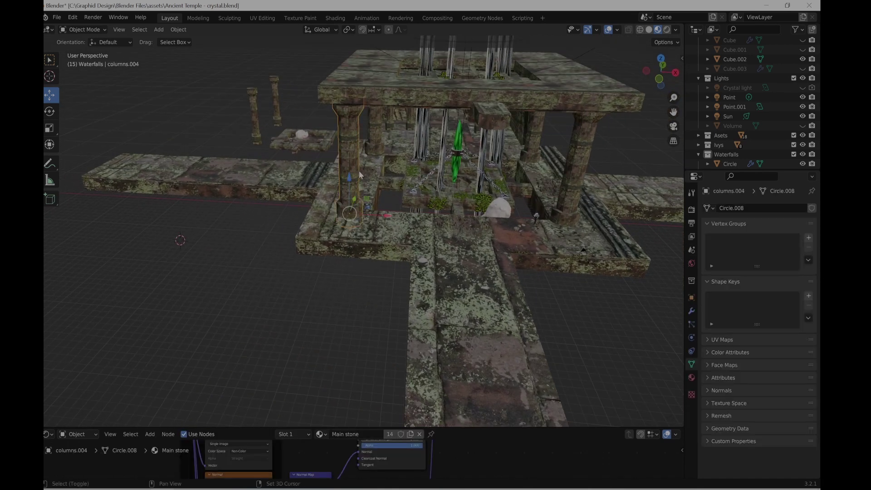
{"action": "middle_click_drag", "start_coordinate": [359, 171], "coordinate": [393, 185], "text": "shift"}
{"action": "scroll", "coordinate": [395, 184], "scroll_direction": "up", "scroll_amount": 3}
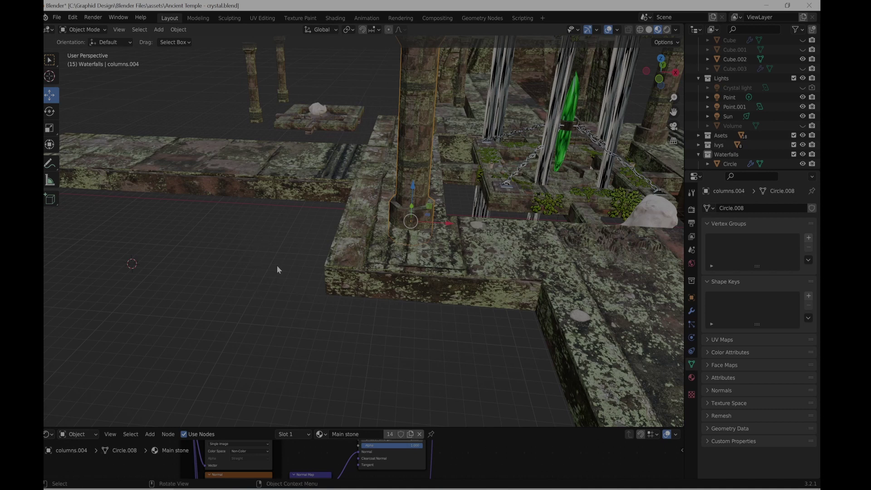
{"action": "middle_click_drag", "start_coordinate": [426, 141], "coordinate": [362, 137]}
{"action": "scroll", "coordinate": [379, 181], "scroll_direction": "up", "scroll_amount": 6}
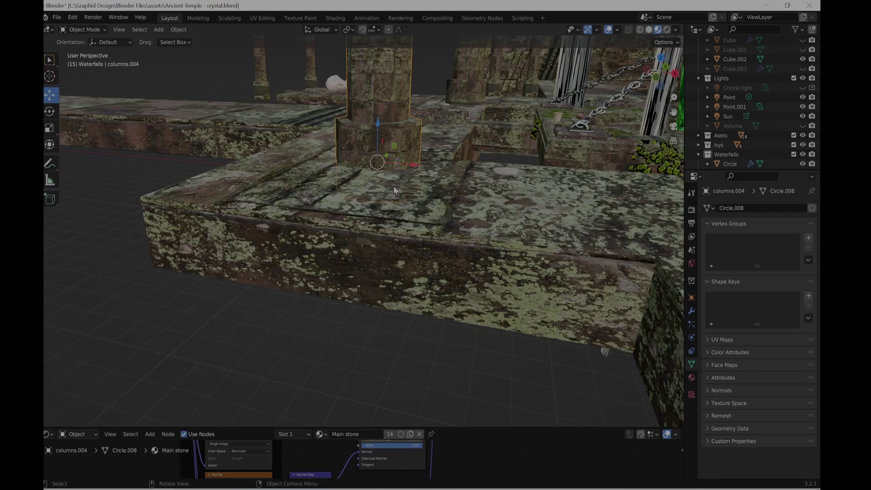
{"action": "scroll", "coordinate": [394, 186], "scroll_direction": "down", "scroll_amount": 3}
{"action": "middle_click_drag", "start_coordinate": [381, 172], "coordinate": [544, 283], "text": "shift"}
{"action": "scroll", "coordinate": [385, 151], "scroll_direction": "up", "scroll_amount": 3}
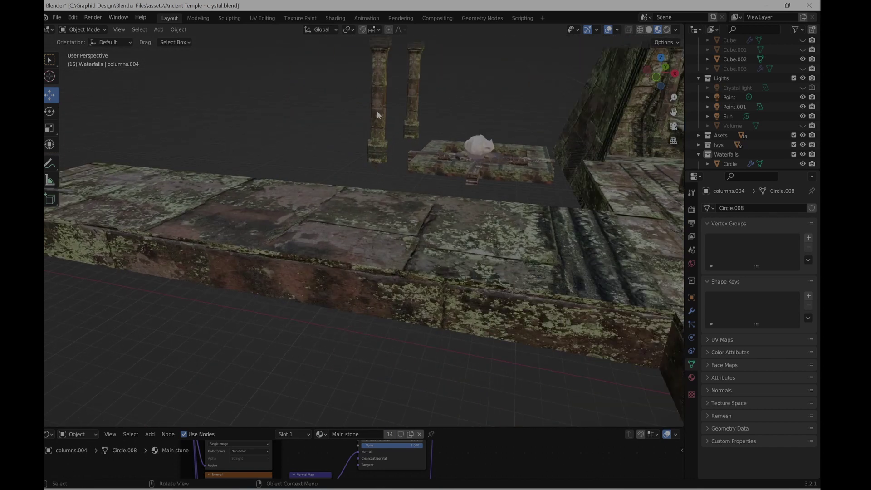
- Try scaling the pair of detached columns behind the bridge by 1.901, and undo it
{"action": "middle_click_drag", "start_coordinate": [377, 111], "coordinate": [433, 233], "text": "shift"}
{"action": "left_click", "coordinate": [409, 198]}
{"action": "key", "text": "s"}
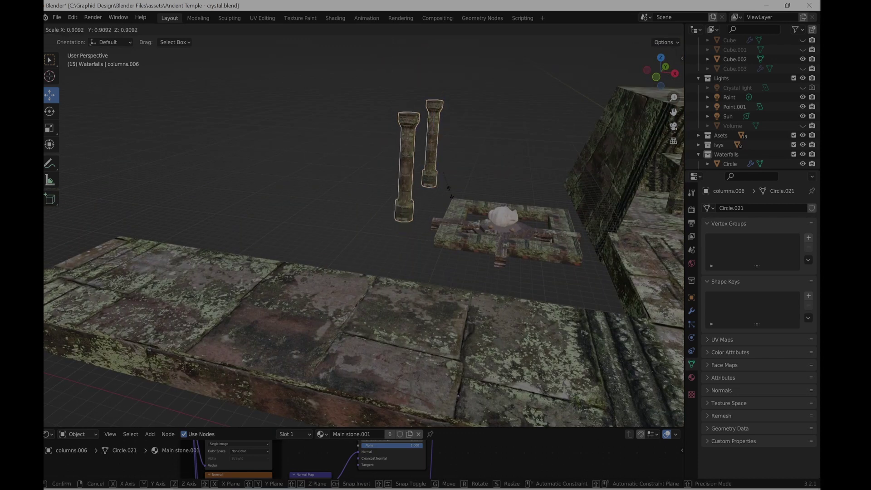
{"action": "left_click", "coordinate": [384, 241]}
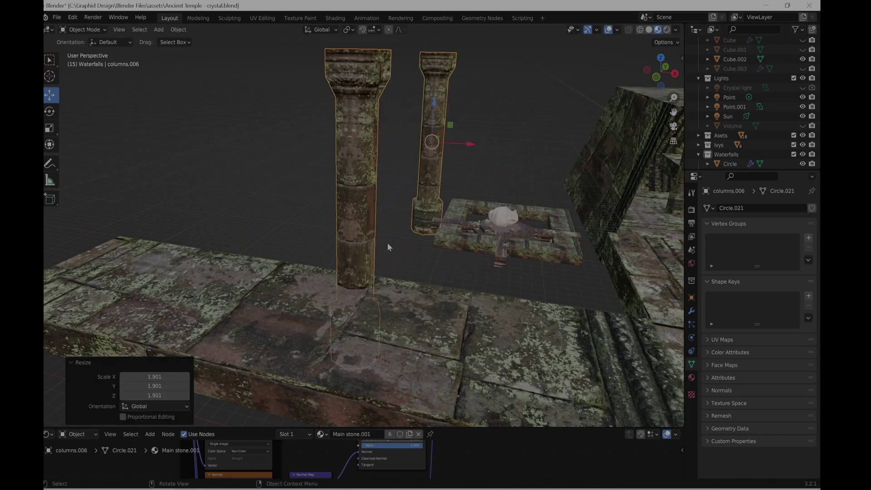
{"action": "key", "text": "ctrl+z"}
- Select the square stone slab under the front chain anchor and examine it from several angles
{"action": "middle_click_drag", "start_coordinate": [417, 220], "coordinate": [381, 232]}
{"action": "middle_click_drag", "start_coordinate": [571, 290], "coordinate": [442, 375], "text": "shift"}
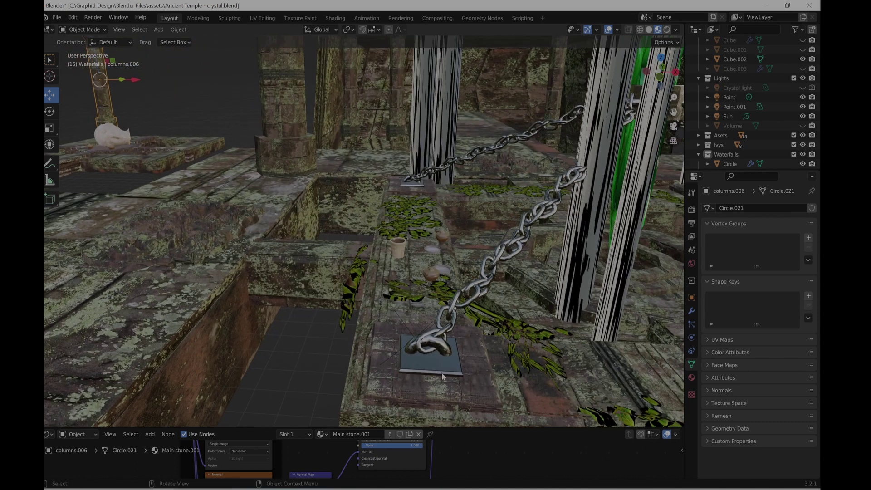
{"action": "left_click", "coordinate": [480, 393]}
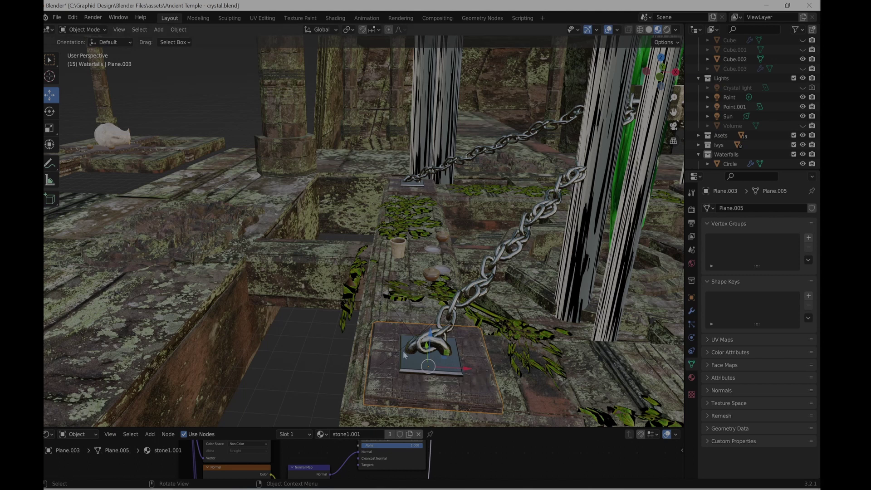
{"action": "middle_click_drag", "start_coordinate": [367, 349], "coordinate": [357, 284]}
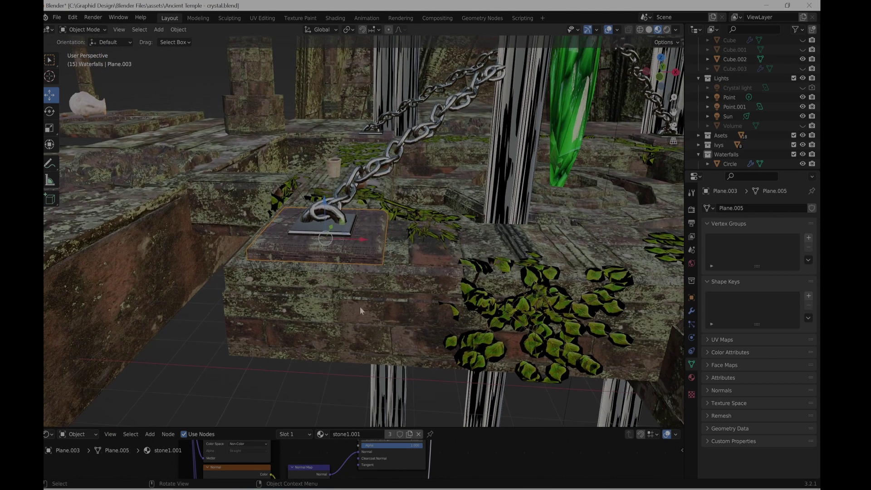
{"action": "middle_click_drag", "start_coordinate": [453, 293], "coordinate": [438, 274]}
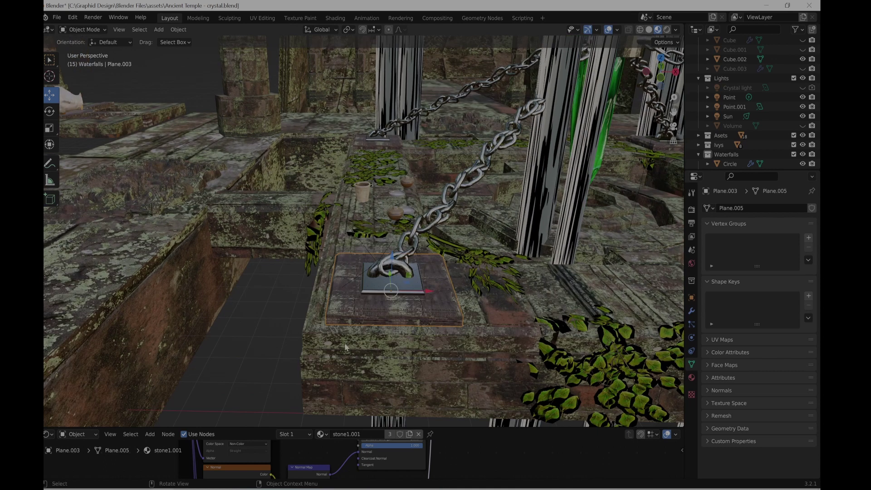
- Inspect the metal ring holding the chain, and reselect the stone slab beneath it
{"action": "scroll", "coordinate": [401, 294], "scroll_direction": "up", "scroll_amount": 3}
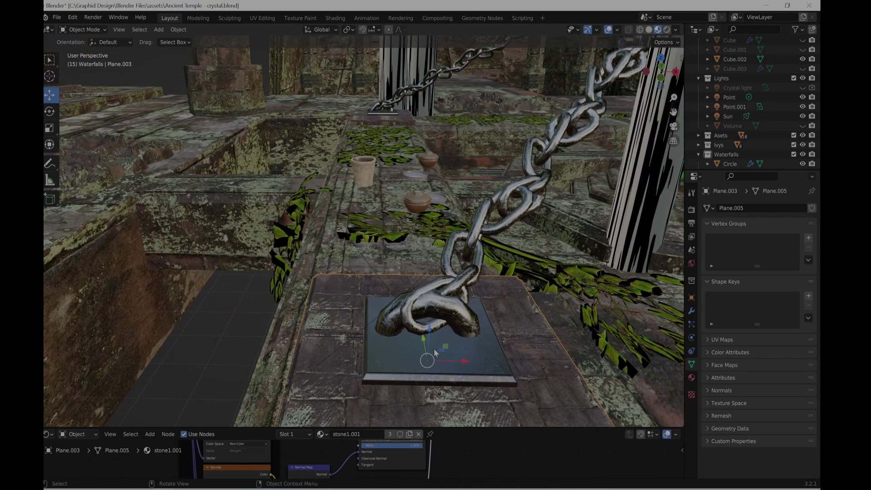
{"action": "left_click", "coordinate": [435, 310]}
{"action": "scroll", "coordinate": [435, 312], "scroll_direction": "down", "scroll_amount": 4}
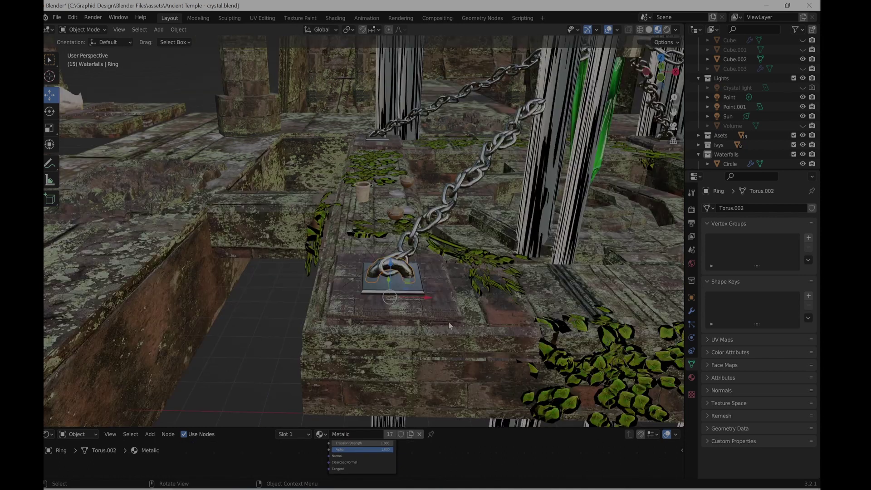
{"action": "left_click", "coordinate": [436, 299]}
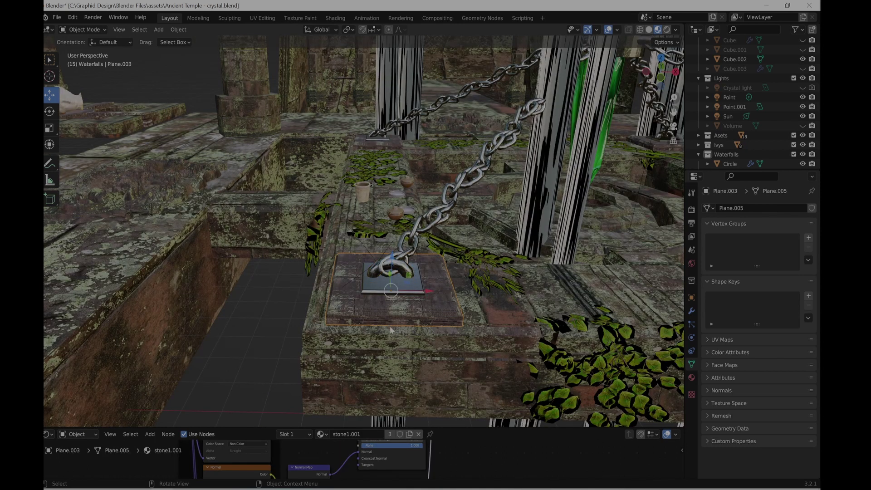
{"action": "middle_click_drag", "start_coordinate": [402, 331], "coordinate": [404, 333]}
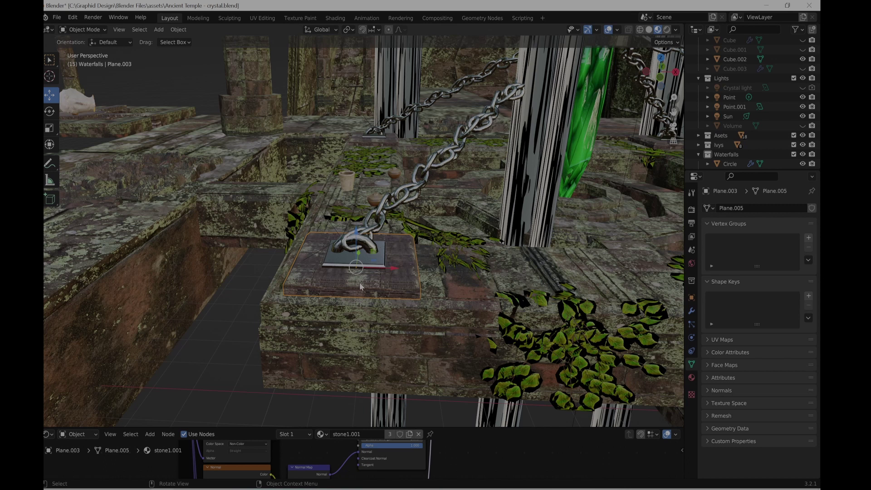
- Select the metal holder plate under the chain ring and enlarge the Shader Editor
{"action": "left_click", "coordinate": [373, 259]}
{"action": "middle_click_drag", "start_coordinate": [385, 273], "coordinate": [380, 350], "text": "shift"}
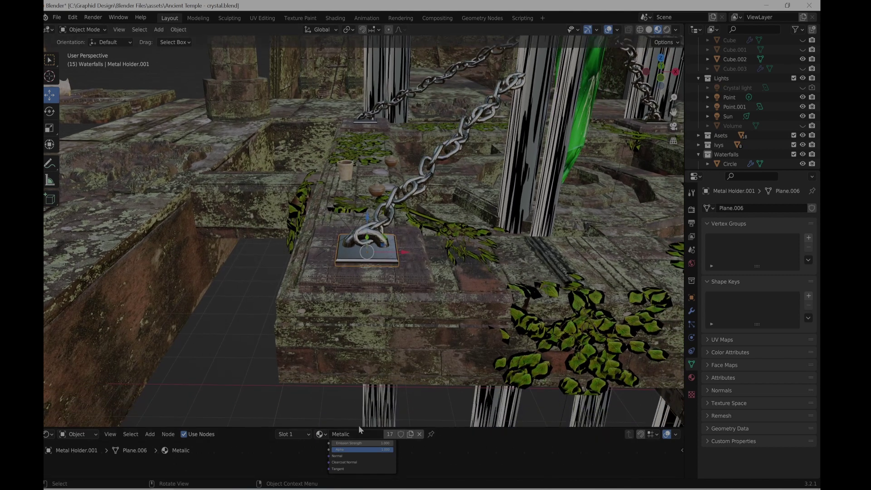
{"action": "left_click_drag", "start_coordinate": [500, 427], "coordinate": [479, 172]}
- Examine the Metalic material's mapping, roughness texture and Principled BSDF settings in the node graph
{"action": "middle_click_drag", "start_coordinate": [447, 227], "coordinate": [561, 367]}
{"action": "middle_click_drag", "start_coordinate": [372, 366], "coordinate": [366, 381]}
{"action": "scroll", "coordinate": [367, 383], "scroll_direction": "up", "scroll_amount": 2}
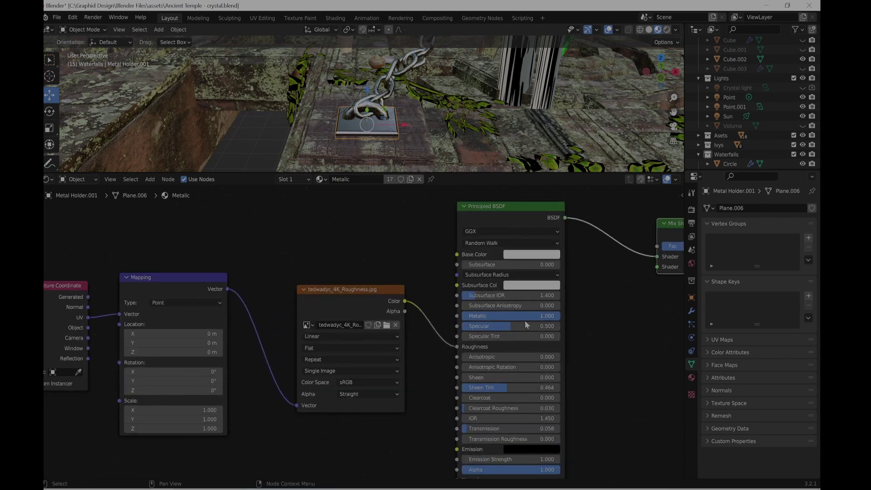
{"action": "middle_click_drag", "start_coordinate": [591, 361], "coordinate": [543, 316]}
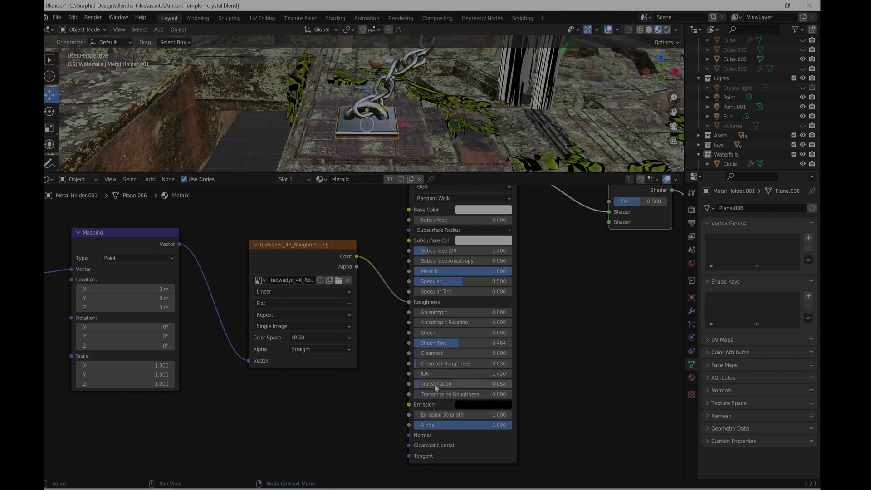
{"action": "middle_click_drag", "start_coordinate": [306, 283], "coordinate": [359, 302]}
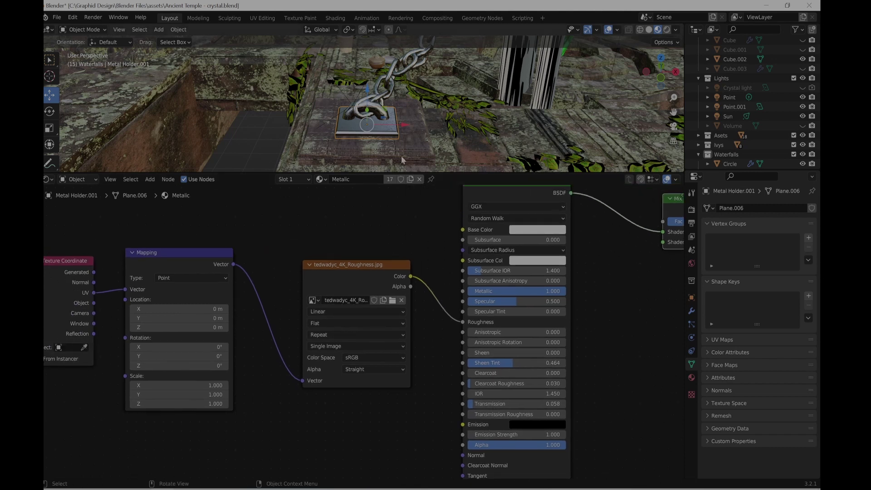
- Enlarge the 3D viewport over the Shader Editor and examine the metal holder and chain up close
{"action": "scroll", "coordinate": [402, 142], "scroll_direction": "up", "scroll_amount": 3}
{"action": "scroll", "coordinate": [409, 150], "scroll_direction": "down", "scroll_amount": 1}
{"action": "middle_click_drag", "start_coordinate": [399, 144], "coordinate": [433, 143], "text": "shift"}
{"action": "scroll", "coordinate": [403, 138], "scroll_direction": "up", "scroll_amount": 1}
{"action": "scroll", "coordinate": [404, 138], "scroll_direction": "down", "scroll_amount": 1}
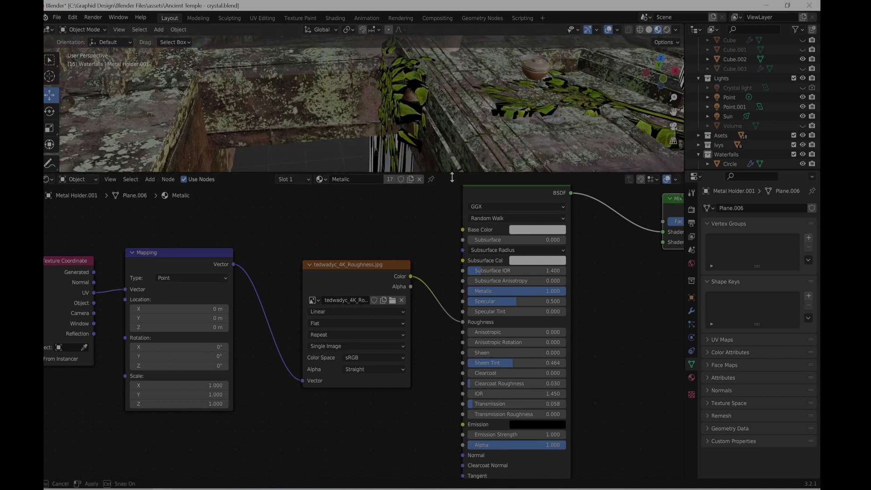
{"action": "left_click_drag", "start_coordinate": [456, 177], "coordinate": [452, 409]}
{"action": "middle_click_drag", "start_coordinate": [451, 409], "coordinate": [435, 347]}
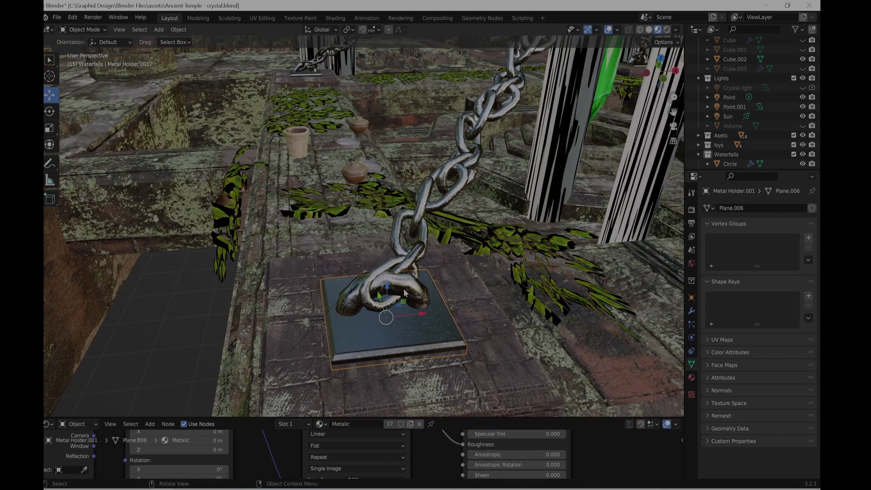
- Examine the octagonal metal holder around the crystal up close and box-select the objects across it
{"action": "middle_click_drag", "start_coordinate": [482, 216], "coordinate": [391, 304], "text": "shift"}
{"action": "scroll", "coordinate": [363, 154], "scroll_direction": "up", "scroll_amount": 1}
{"action": "scroll", "coordinate": [364, 153], "scroll_direction": "up", "scroll_amount": 2}
{"action": "middle_click_drag", "start_coordinate": [363, 154], "coordinate": [363, 185], "text": "shift"}
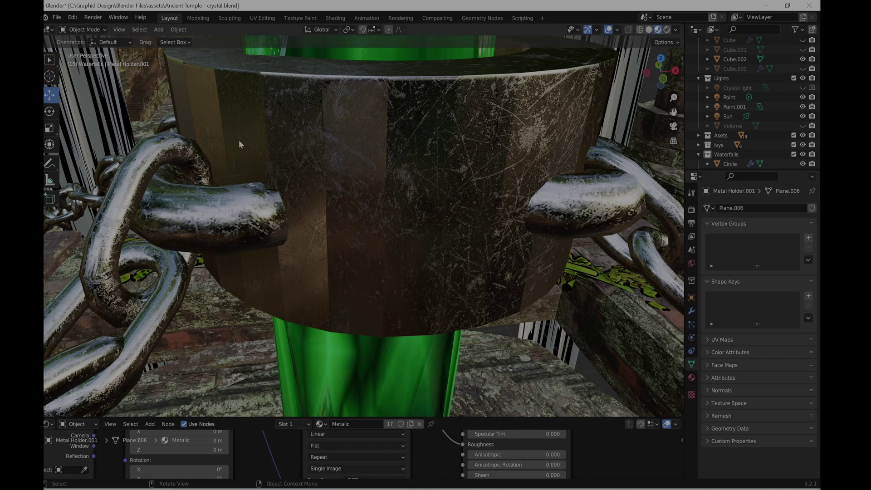
{"action": "left_click", "coordinate": [50, 59]}
{"action": "left_click_drag", "start_coordinate": [298, 127], "coordinate": [479, 292]}
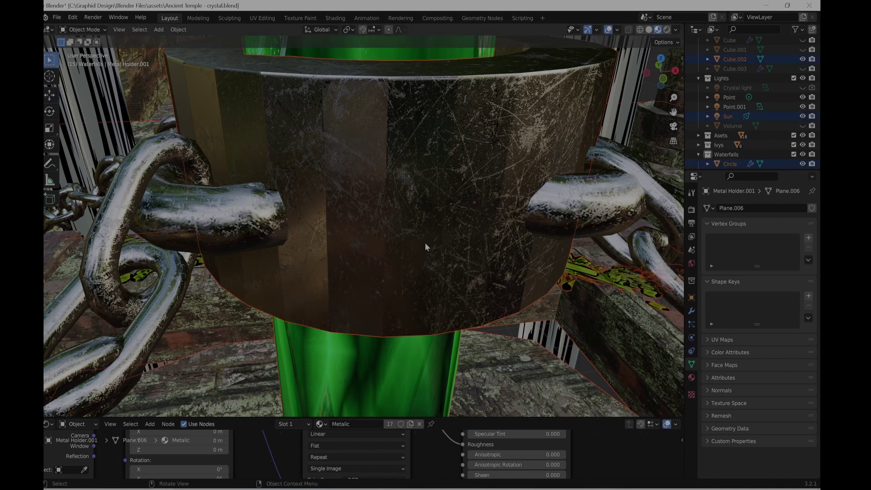
{"action": "scroll", "coordinate": [425, 243], "scroll_direction": "down", "scroll_amount": 10}
{"action": "scroll", "coordinate": [405, 258], "scroll_direction": "up", "scroll_amount": 8}
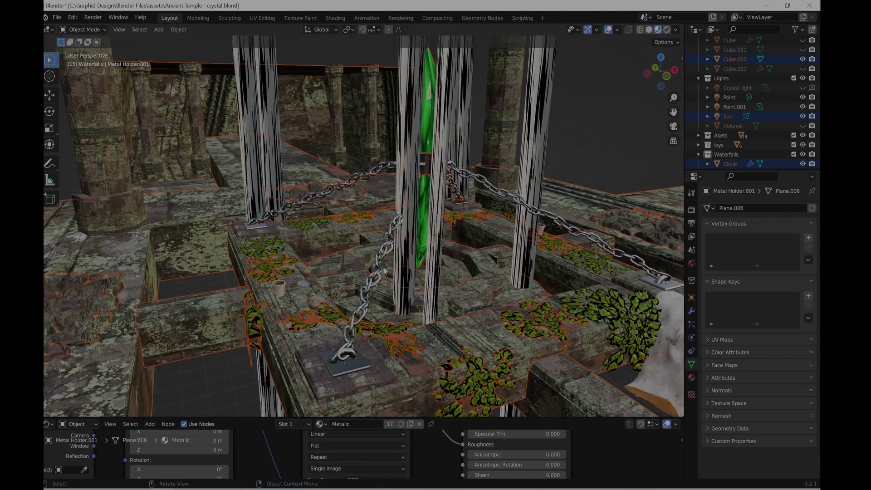
- Hide the metal holder plate on the stone slab and the ring that anchors the chain
{"action": "middle_click_drag", "start_coordinate": [351, 335], "coordinate": [346, 314], "text": "shift"}
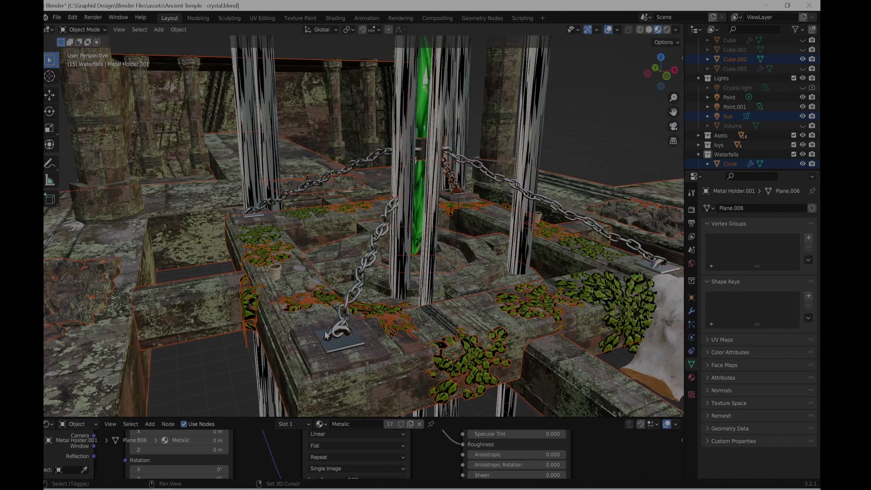
{"action": "left_click", "coordinate": [345, 341]}
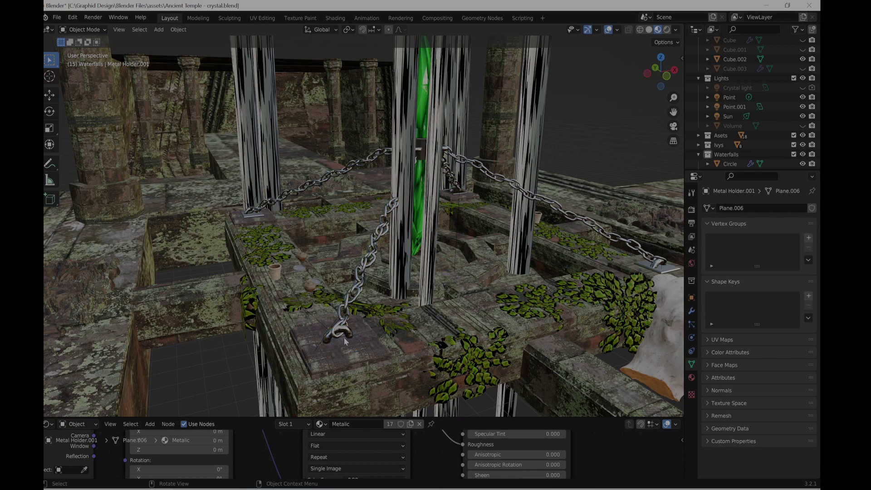
{"action": "left_click", "coordinate": [350, 336]}
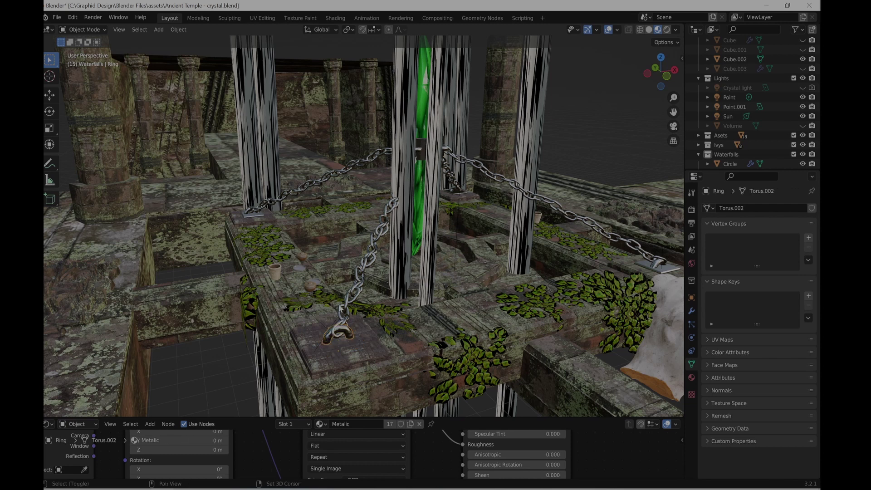
{"action": "key", "text": "shift+a"}
{"action": "mouse_move", "coordinate": [347, 299]}
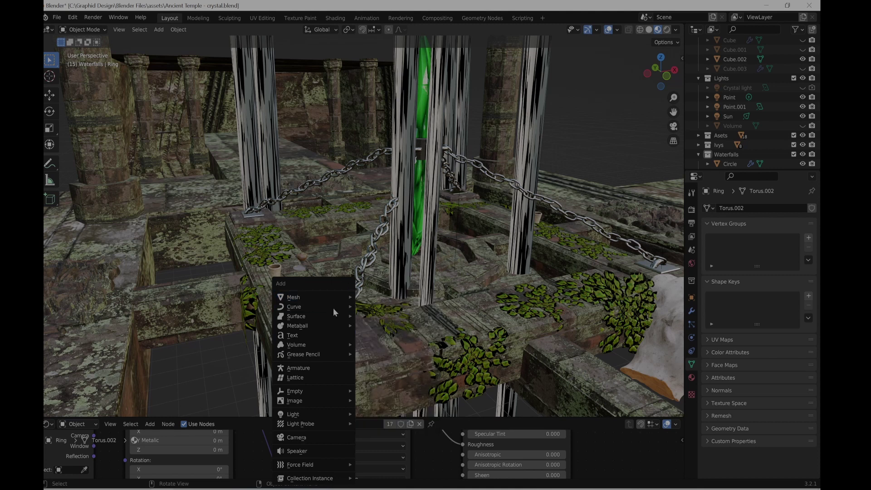
{"action": "key", "text": "Escape"}
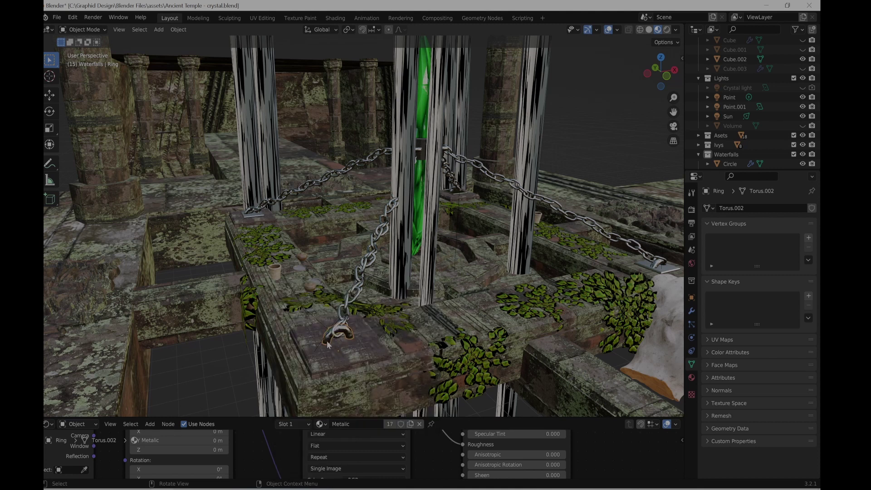
{"action": "middle_click_drag", "start_coordinate": [325, 348], "coordinate": [331, 282], "text": "shift"}
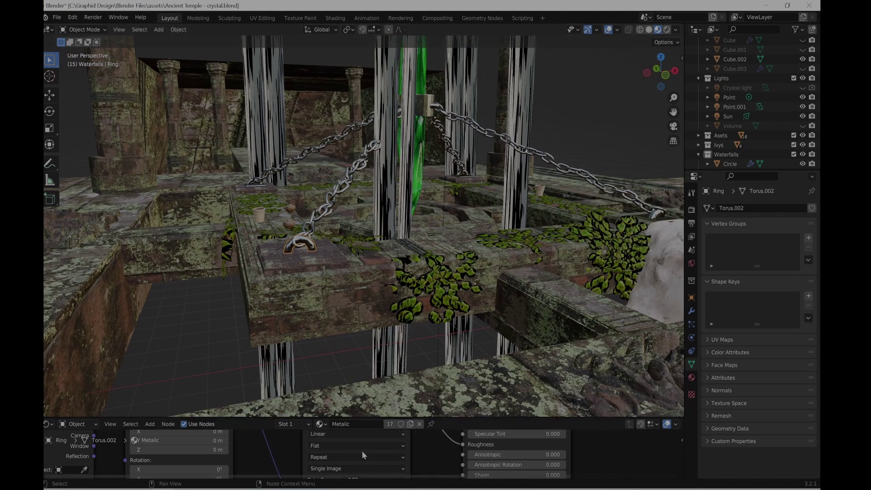
{"action": "key", "text": "h"}
- Select the chain above the bare stone slab and examine its interlocking links up close
{"action": "middle_click_drag", "start_coordinate": [311, 244], "coordinate": [343, 247]}
{"action": "left_click", "coordinate": [346, 247]}
{"action": "scroll", "coordinate": [341, 265], "scroll_direction": "up", "scroll_amount": 5}
{"action": "middle_click_drag", "start_coordinate": [330, 277], "coordinate": [338, 291]}
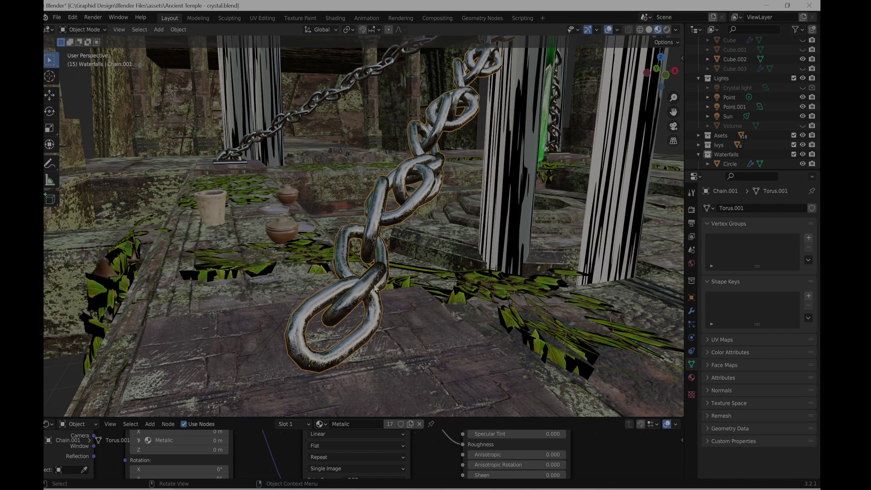
{"action": "scroll", "coordinate": [376, 285], "scroll_direction": "down", "scroll_amount": 6}
{"action": "key", "text": "shift+a"}
{"action": "mouse_move", "coordinate": [377, 265]}
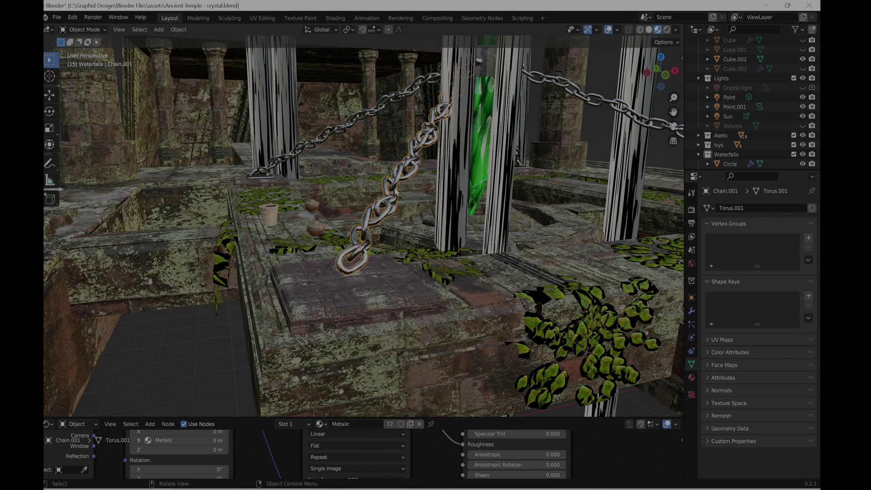
- Examine the chain's single source link in Edit Mode, deselect its geometry, and return to Object Mode
{"action": "key", "text": "Tab"}
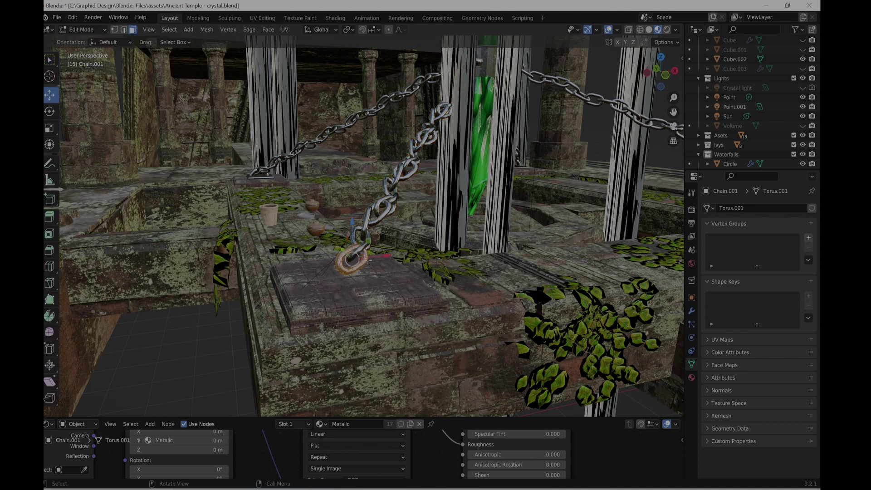
{"action": "scroll", "coordinate": [368, 260], "scroll_direction": "up", "scroll_amount": 5}
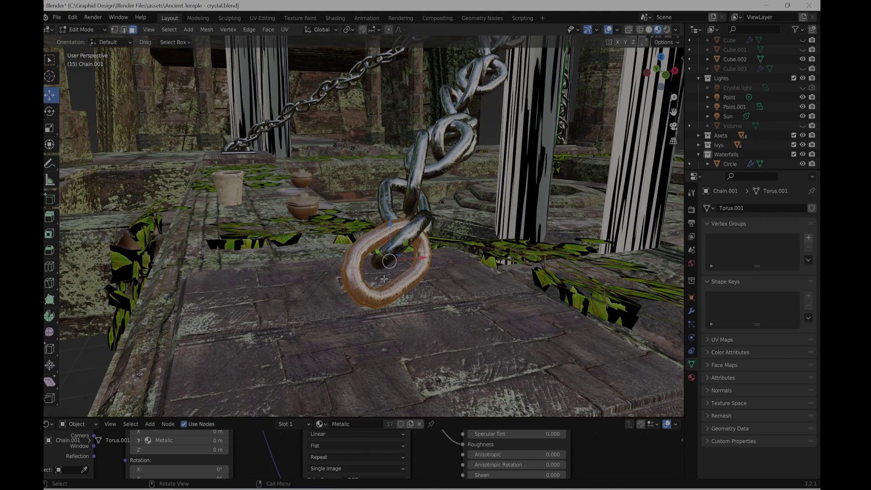
{"action": "middle_click_drag", "start_coordinate": [395, 282], "coordinate": [390, 281]}
{"action": "scroll", "coordinate": [337, 277], "scroll_direction": "up", "scroll_amount": 1}
{"action": "scroll", "coordinate": [275, 270], "scroll_direction": "down", "scroll_amount": 1}
{"action": "middle_click_drag", "start_coordinate": [295, 261], "coordinate": [328, 300], "text": "shift"}
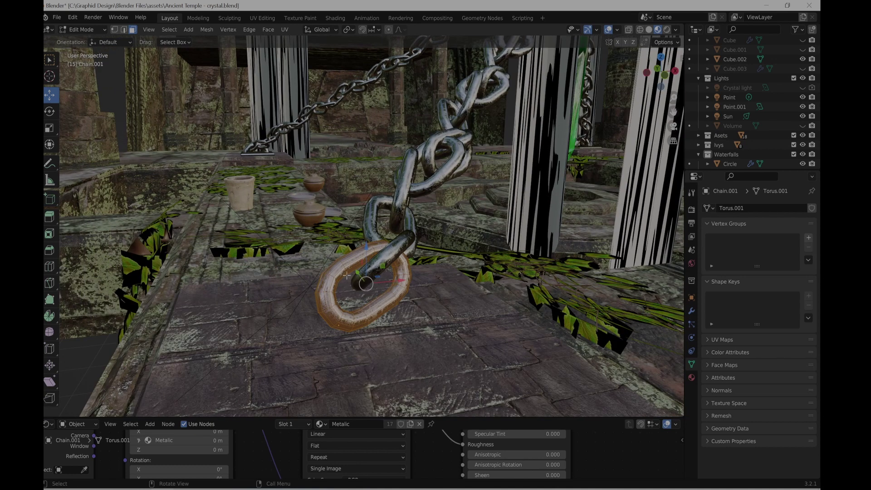
{"action": "left_click", "coordinate": [338, 287]}
{"action": "left_click", "coordinate": [380, 318]}
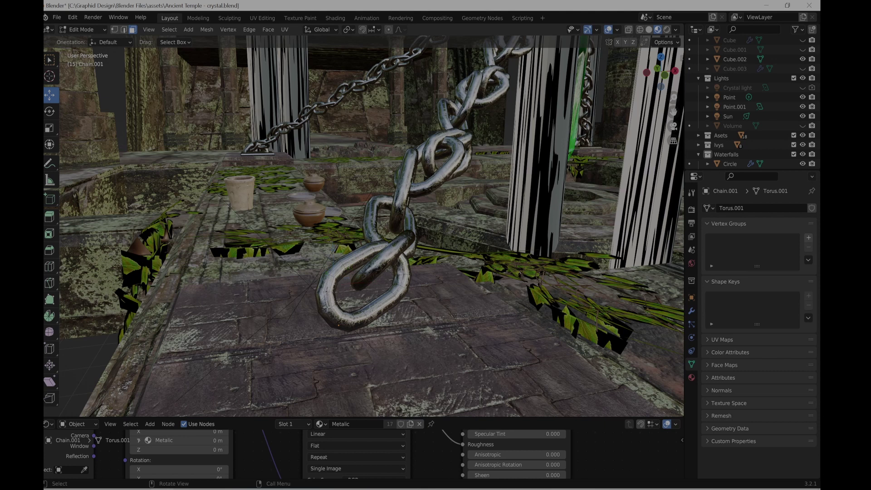
{"action": "left_click", "coordinate": [324, 304]}
{"action": "left_click", "coordinate": [348, 271]}
{"action": "key", "text": "Tab"}
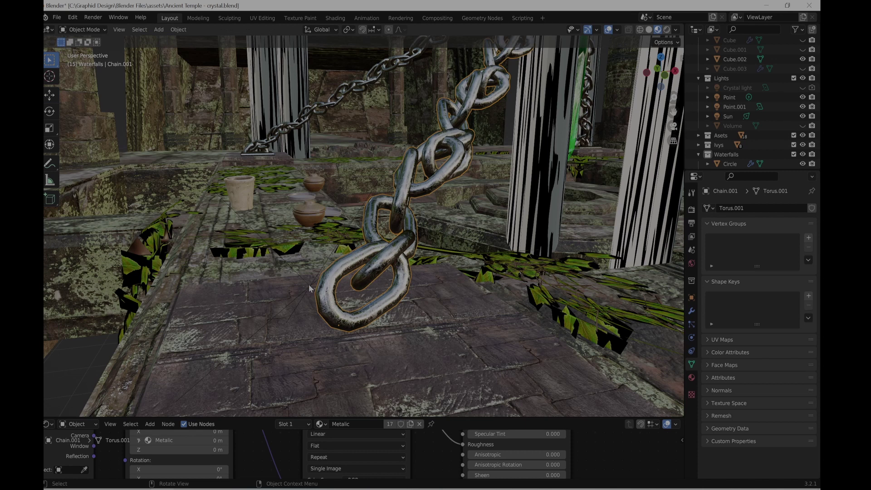
- Show the chain's Array and Curve modifiers, and rotate the empty that drives the Array's object offset
{"action": "left_click", "coordinate": [692, 310]}
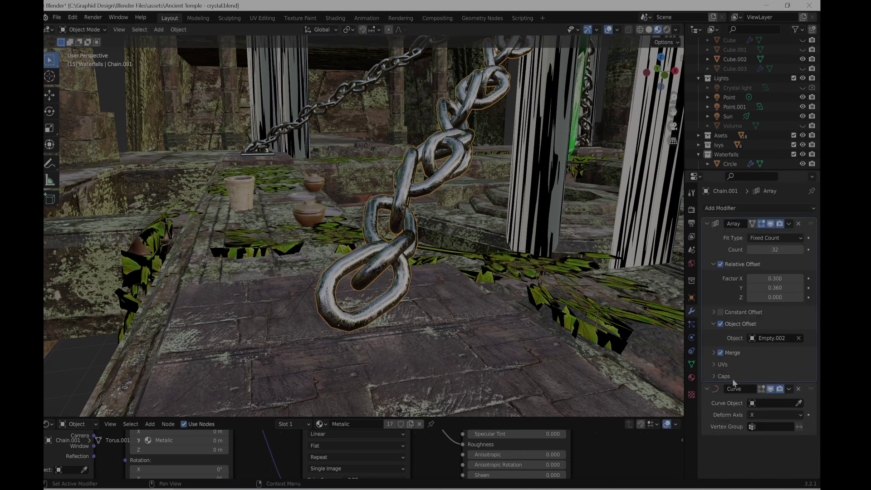
{"action": "left_click", "coordinate": [309, 288]}
{"action": "scroll", "coordinate": [392, 234], "scroll_direction": "down", "scroll_amount": 5}
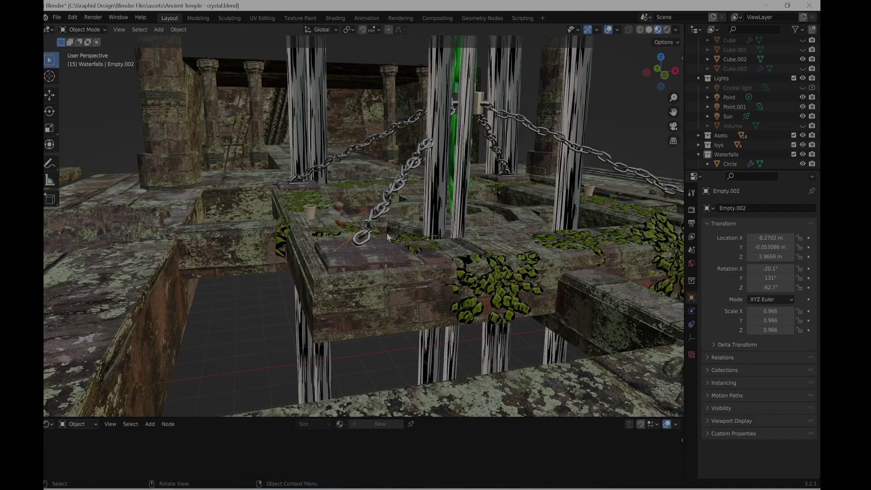
{"action": "key", "text": "r"}
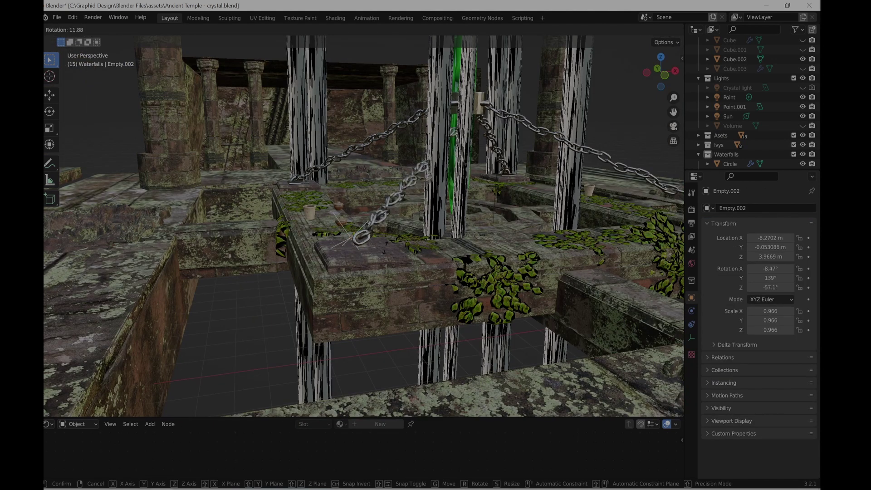
{"action": "left_click", "coordinate": [380, 260]}
- Reselect the chain, inspect its links from several angles, and hide it
{"action": "left_click", "coordinate": [369, 245]}
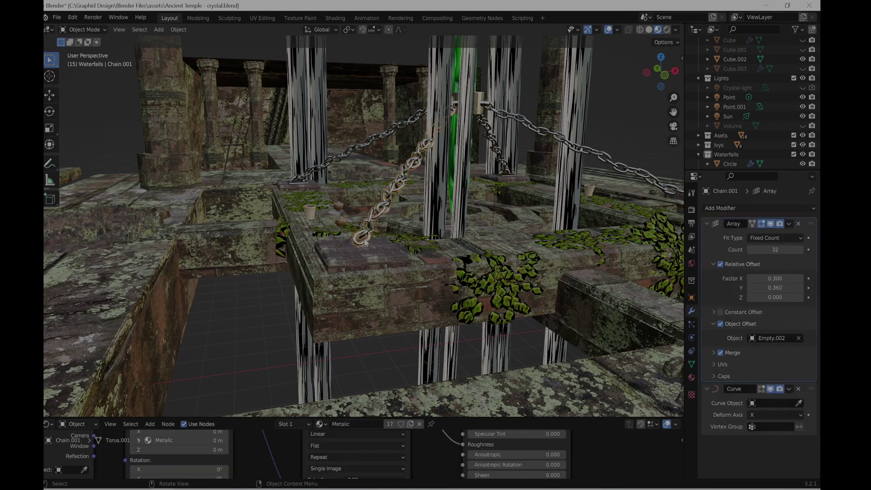
{"action": "scroll", "coordinate": [371, 245], "scroll_direction": "up", "scroll_amount": 5}
{"action": "scroll", "coordinate": [388, 254], "scroll_direction": "down", "scroll_amount": 5}
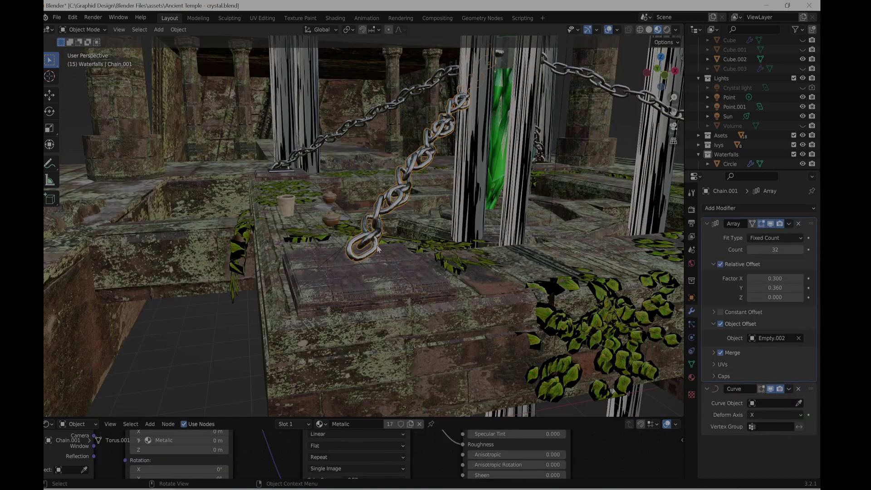
{"action": "mouse_move", "coordinate": [378, 249]}
{"action": "middle_mouse_down"}
{"action": "mouse_move", "coordinate": [394, 251]}
{"action": "mouse_move", "coordinate": [383, 249]}
{"action": "middle_mouse_up"}
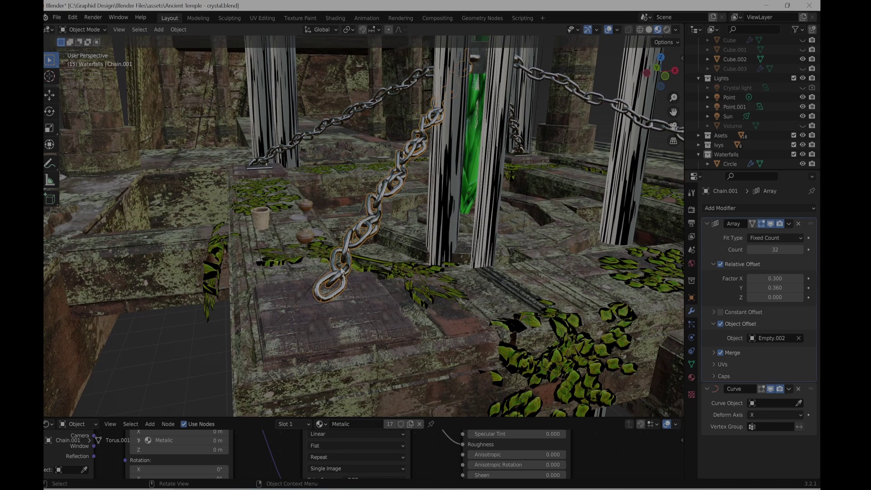
{"action": "middle_click_drag", "start_coordinate": [357, 282], "coordinate": [352, 282]}
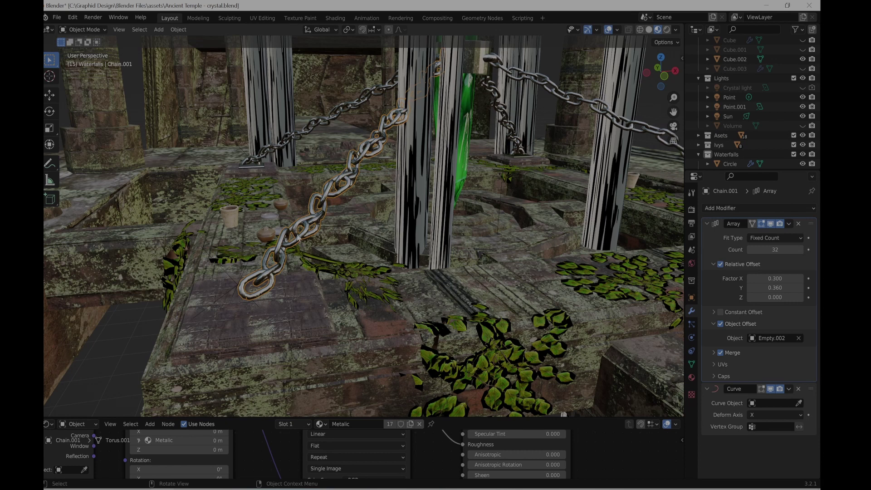
{"action": "key", "text": "h"}
- Select the ivy cluster hanging over the stone ledge and view its mirrored copies around the crystal
{"action": "middle_click_drag", "start_coordinate": [280, 255], "coordinate": [385, 312]}
{"action": "left_click", "coordinate": [488, 364]}
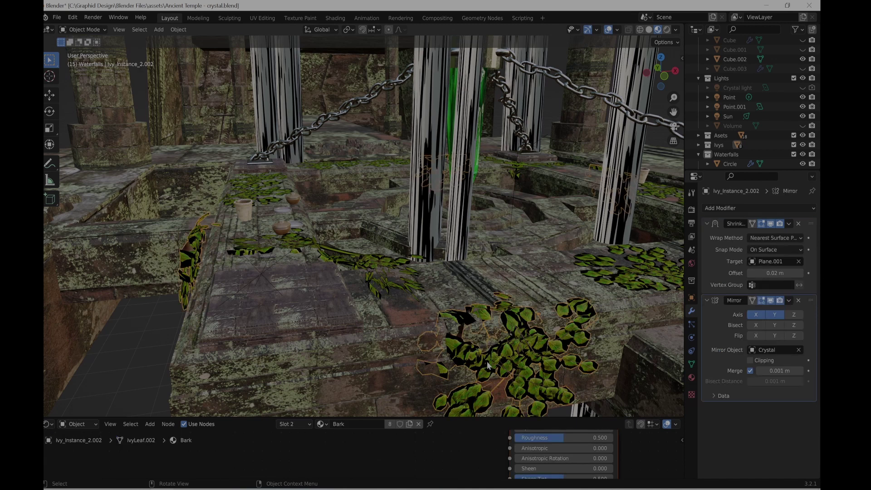
{"action": "scroll", "coordinate": [377, 281], "scroll_direction": "down", "scroll_amount": 3}
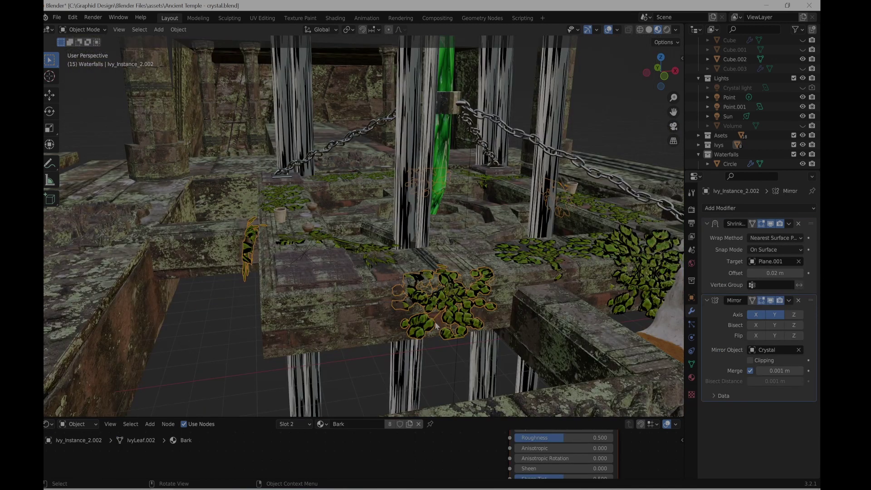
{"action": "middle_click_drag", "start_coordinate": [438, 324], "coordinate": [427, 317]}
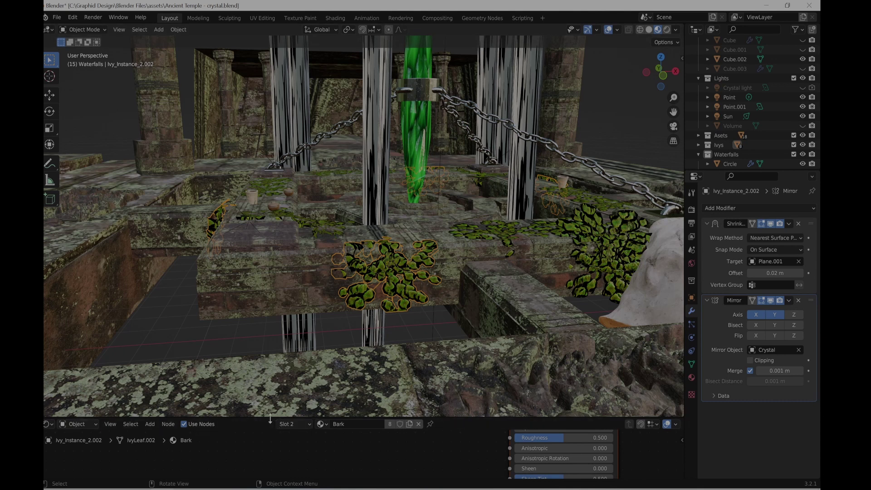
- Enlarge the Shader Editor and examine the ivy's Bark material alongside the plants in the scene
{"action": "left_click_drag", "start_coordinate": [276, 418], "coordinate": [294, 267]}
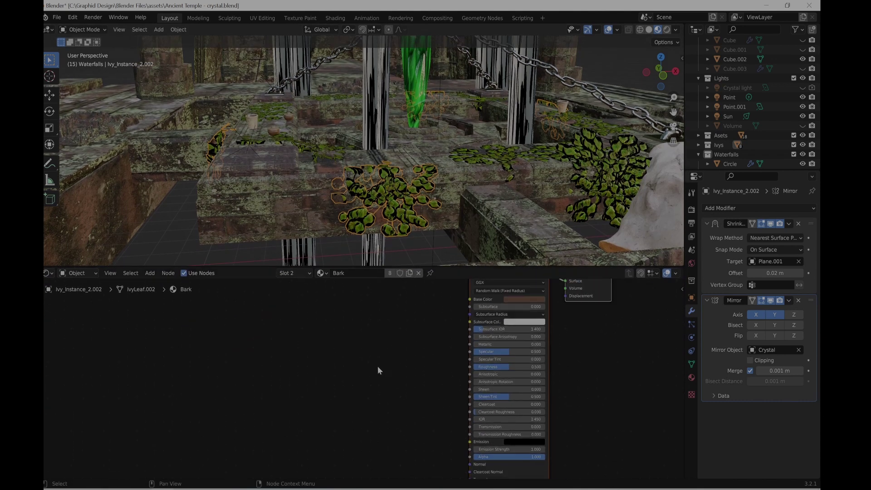
{"action": "middle_click_drag", "start_coordinate": [376, 367], "coordinate": [306, 399]}
{"action": "middle_click_drag", "start_coordinate": [401, 379], "coordinate": [302, 339]}
{"action": "scroll", "coordinate": [318, 344], "scroll_direction": "down", "scroll_amount": 1}
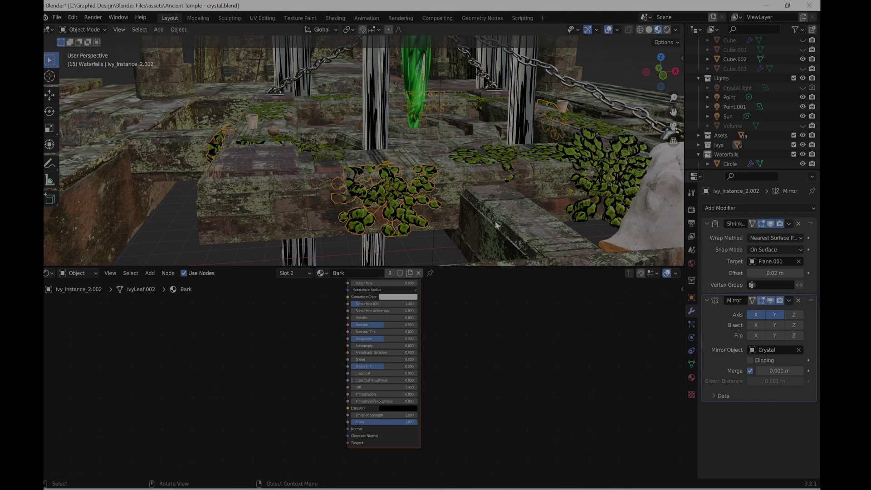
{"action": "middle_click_drag", "start_coordinate": [474, 202], "coordinate": [449, 200]}
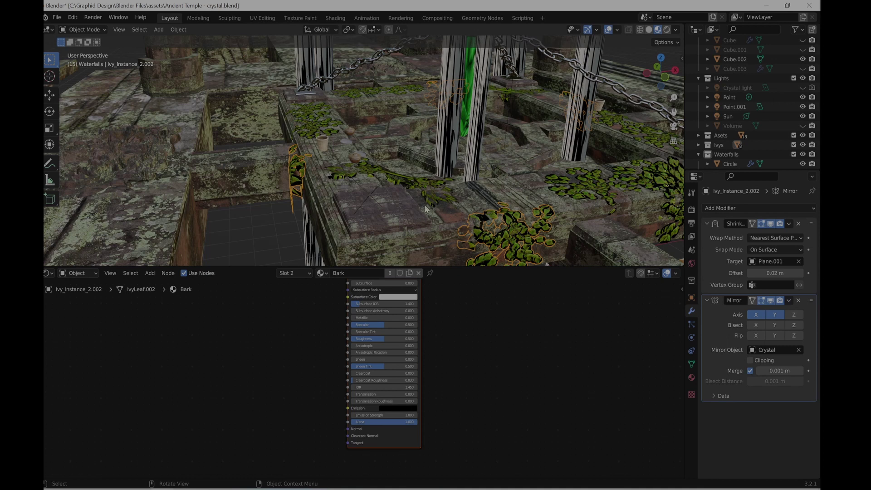
{"action": "middle_click_drag", "start_coordinate": [472, 246], "coordinate": [442, 213], "text": "shift"}
{"action": "scroll", "coordinate": [451, 316], "scroll_direction": "down", "scroll_amount": 2}
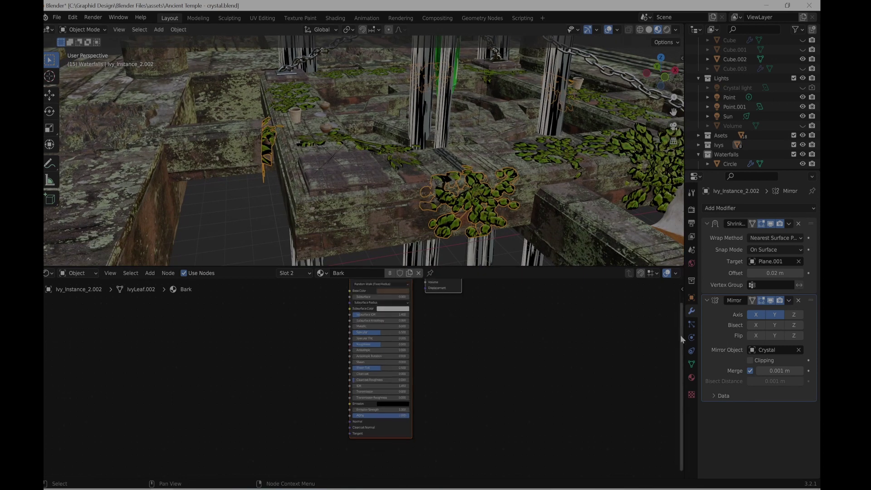
- Switch to the ivy's leaf material and examine its image textures, Hue Saturation Value node and BagaLeaf group
{"action": "left_click", "coordinate": [692, 378]}
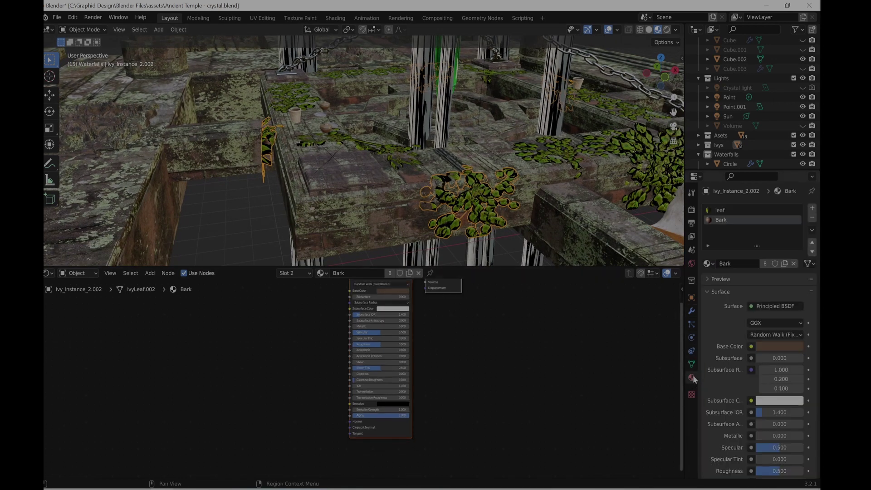
{"action": "left_click", "coordinate": [716, 213]}
{"action": "middle_click_drag", "start_coordinate": [404, 404], "coordinate": [435, 415]}
{"action": "scroll", "coordinate": [452, 394], "scroll_direction": "down", "scroll_amount": 1}
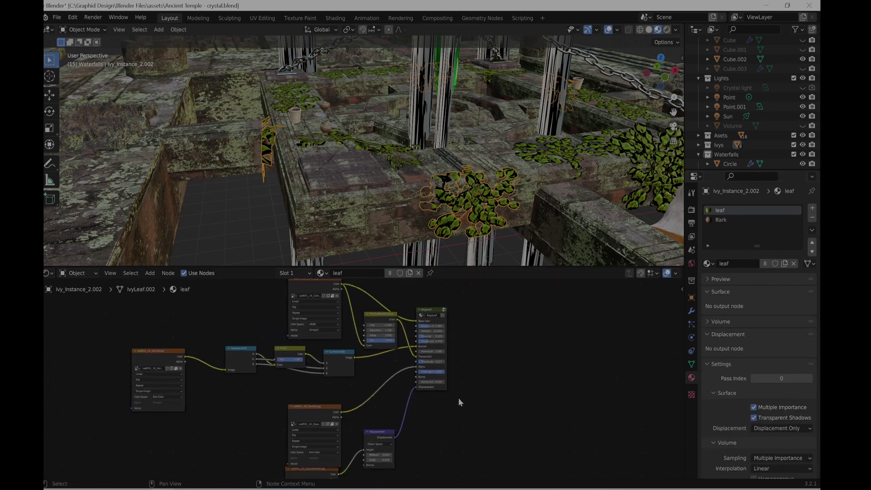
{"action": "scroll", "coordinate": [451, 394], "scroll_direction": "up", "scroll_amount": 4}
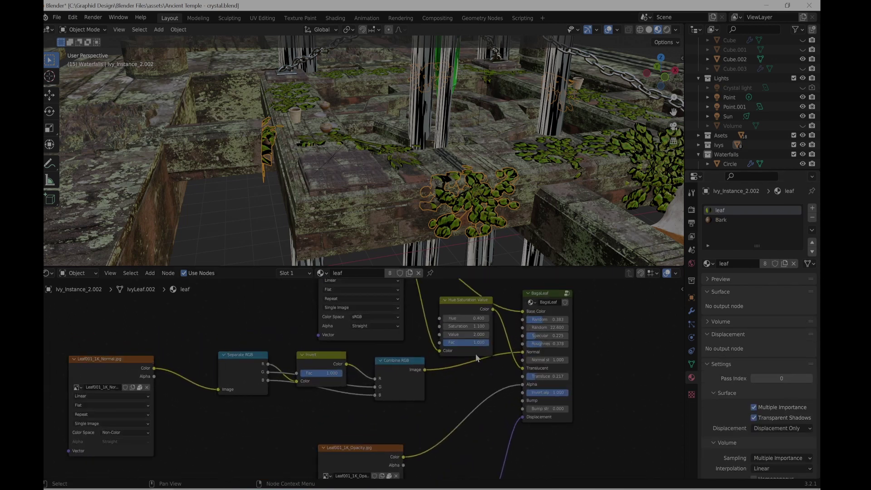
{"action": "scroll", "coordinate": [474, 355], "scroll_direction": "up", "scroll_amount": 1}
{"action": "middle_click_drag", "start_coordinate": [474, 355], "coordinate": [399, 384]}
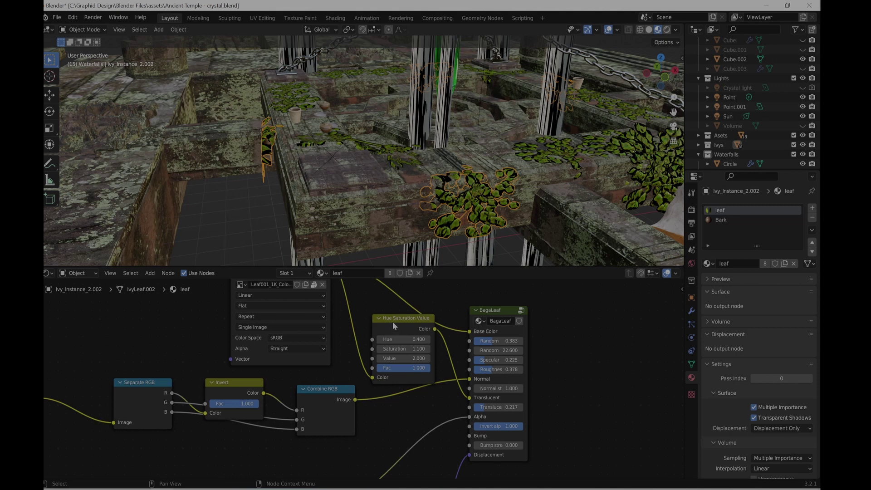
{"action": "middle_click_drag", "start_coordinate": [282, 307], "coordinate": [323, 325]}
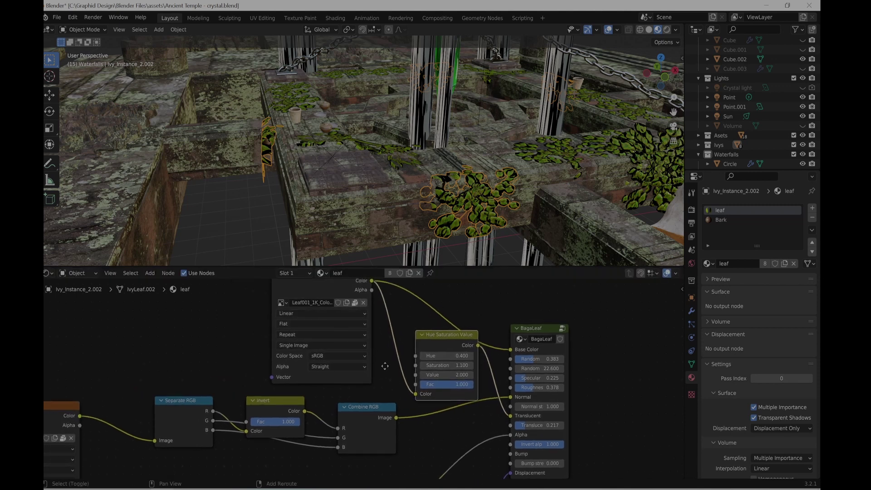
- Examine the leaf material's opacity and displacement textures and how they feed into the BagaLeaf group
{"action": "middle_click_drag", "start_coordinate": [385, 361], "coordinate": [397, 332], "text": "shift"}
{"action": "scroll", "coordinate": [324, 389], "scroll_direction": "down", "scroll_amount": 2}
{"action": "middle_click_drag", "start_coordinate": [305, 403], "coordinate": [331, 335], "text": "shift"}
{"action": "middle_click_drag", "start_coordinate": [316, 384], "coordinate": [309, 337]}
{"action": "scroll", "coordinate": [320, 390], "scroll_direction": "down", "scroll_amount": 1}
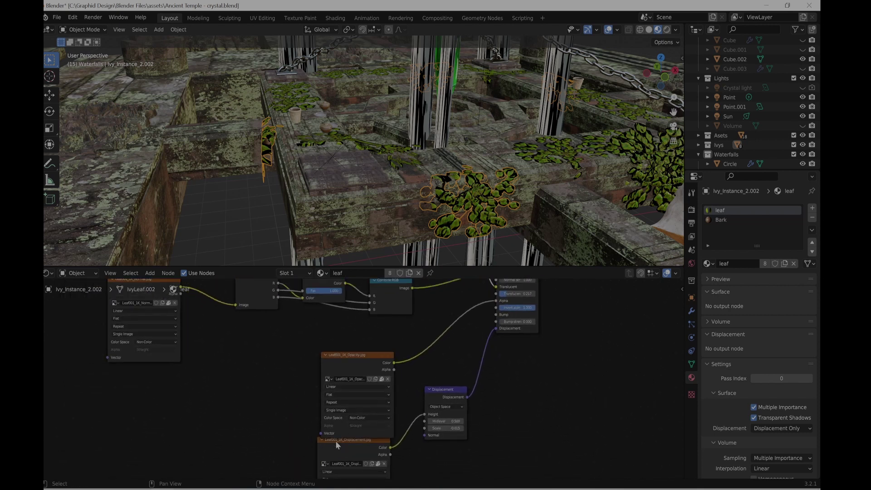
{"action": "left_click_drag", "start_coordinate": [348, 350], "coordinate": [334, 334]}
{"action": "scroll", "coordinate": [377, 420], "scroll_direction": "up", "scroll_amount": 4}
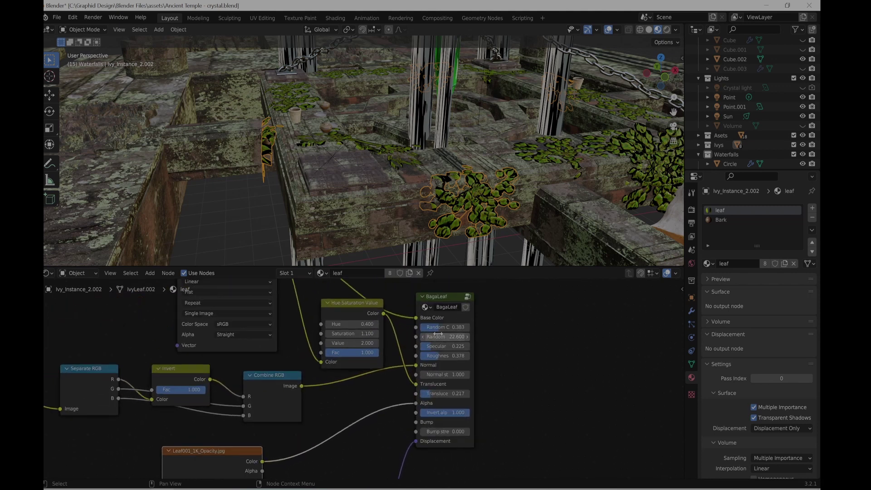
- Try a random colour value of 0.711 in the leaf material's BagaLeaf group and undo it
{"action": "left_click_drag", "start_coordinate": [438, 327], "coordinate": [455, 327]}
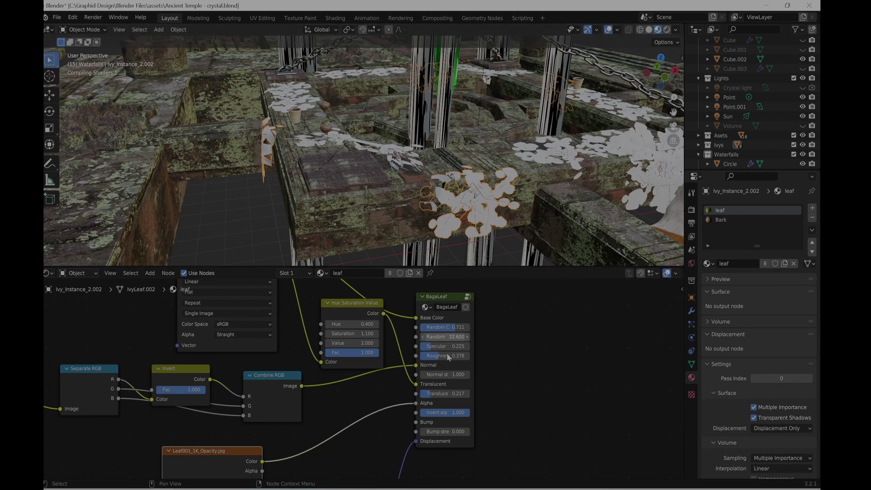
{"action": "key", "text": "ctrl+z"}
{"action": "scroll", "coordinate": [414, 230], "scroll_direction": "down", "scroll_amount": 5}
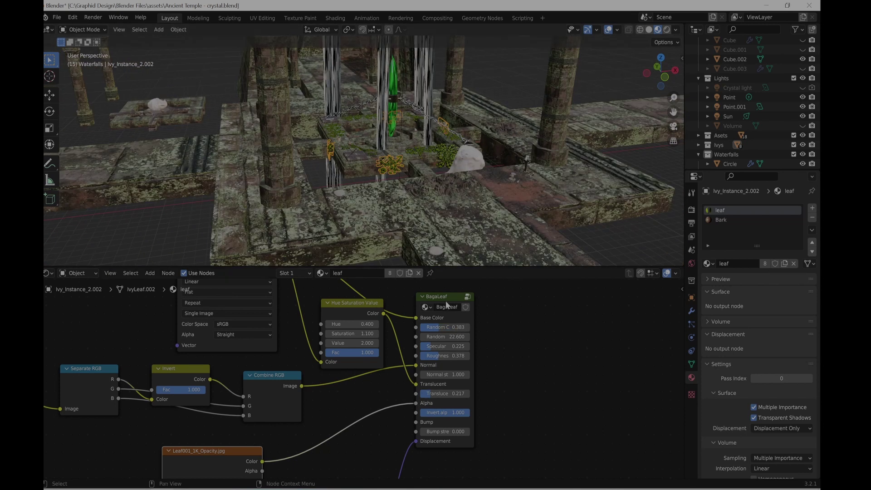
- Select the flower ornament in front of the crystal platform and switch the viewport to solid shading
{"action": "middle_click_drag", "start_coordinate": [508, 206], "coordinate": [486, 200]}
{"action": "scroll", "coordinate": [505, 358], "scroll_direction": "down", "scroll_amount": 3}
{"action": "scroll", "coordinate": [510, 340], "scroll_direction": "down", "scroll_amount": 1}
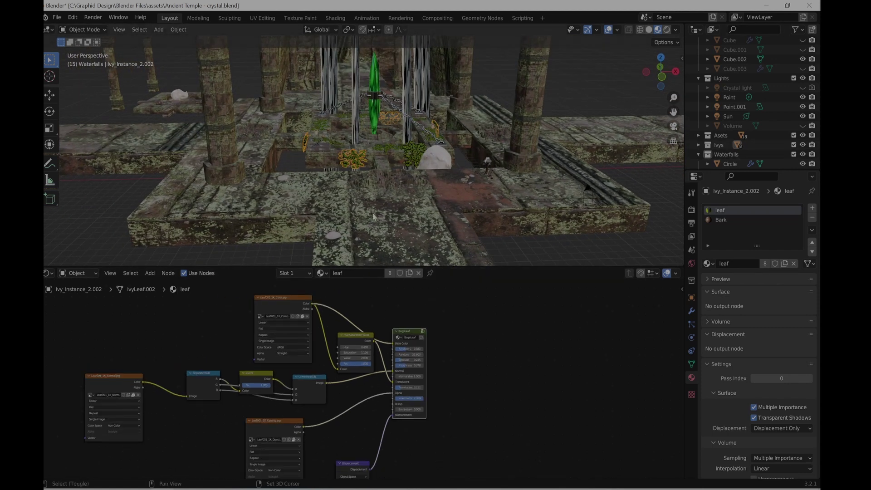
{"action": "middle_click_drag", "start_coordinate": [373, 192], "coordinate": [380, 214]}
{"action": "left_click", "coordinate": [403, 187]}
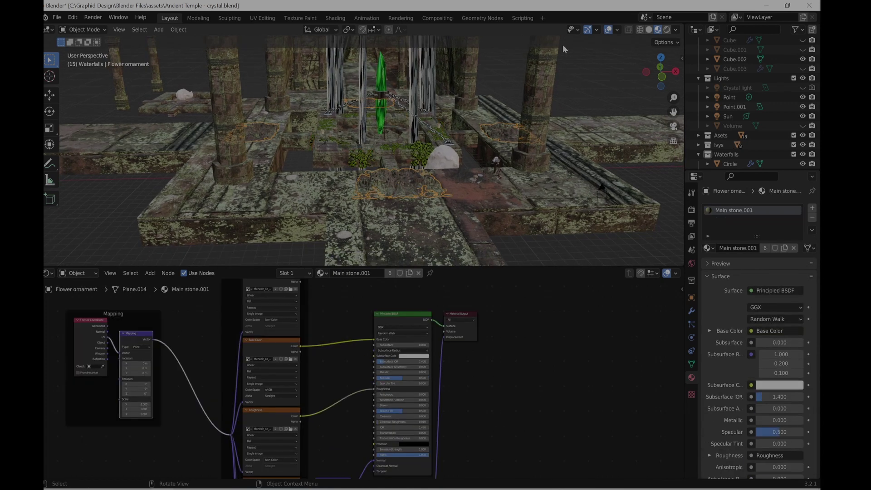
{"action": "left_click", "coordinate": [650, 30]}
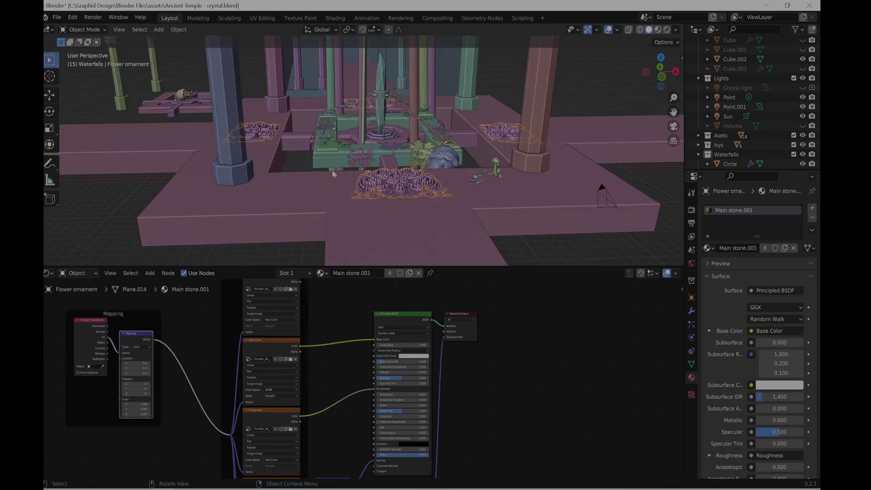
- Hide the blue front column standing beside the flower ornaments
{"action": "middle_click_drag", "start_coordinate": [377, 186], "coordinate": [373, 174]}
{"action": "left_click", "coordinate": [370, 175]}
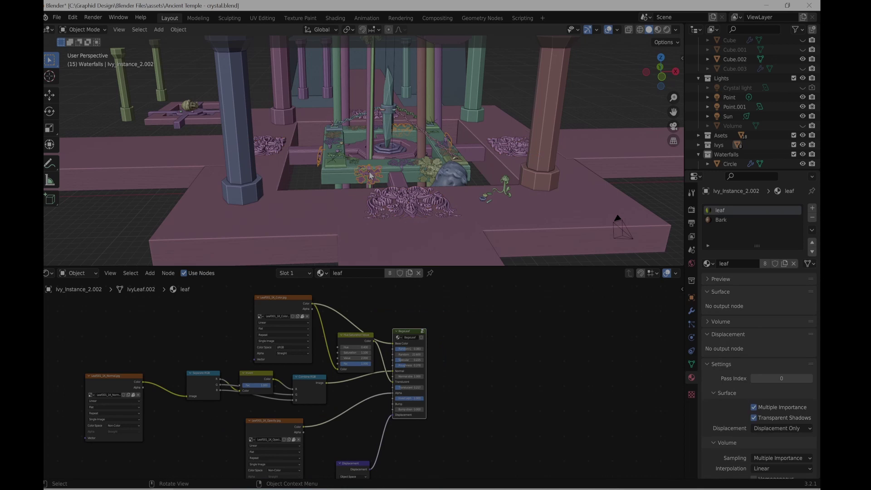
{"action": "key", "text": "alt+a"}
{"action": "left_click", "coordinate": [234, 139]}
{"action": "key", "text": "g"}
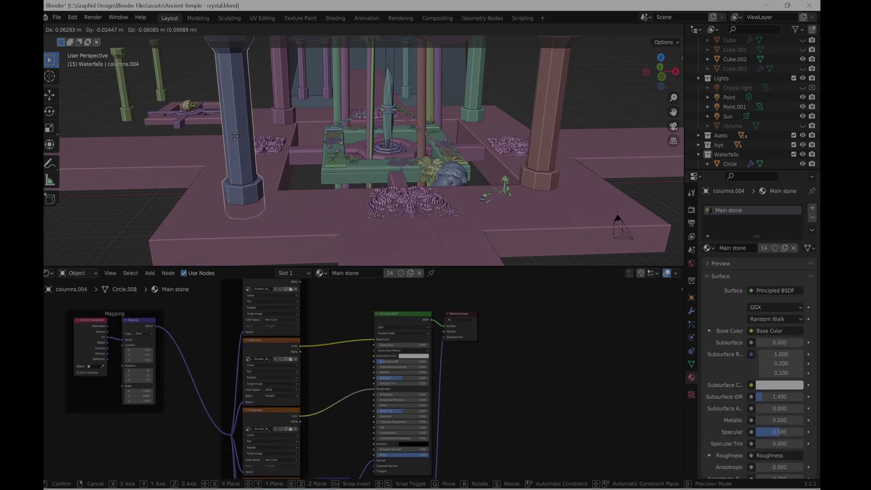
{"action": "key", "text": "Escape"}
{"action": "key", "text": "h"}
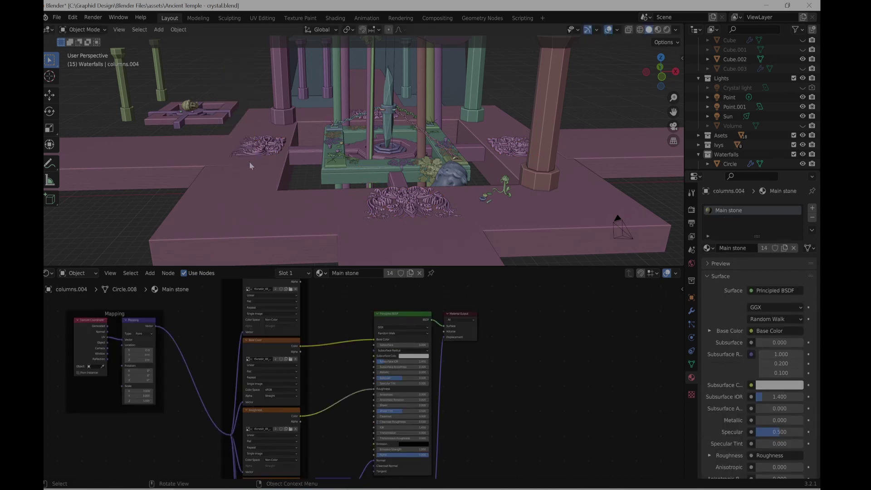
- Reselect the flower ornament and examine its mirrored copies around the crystal along with its Main stone.001 nodes
{"action": "scroll", "coordinate": [252, 163], "scroll_direction": "up", "scroll_amount": 5}
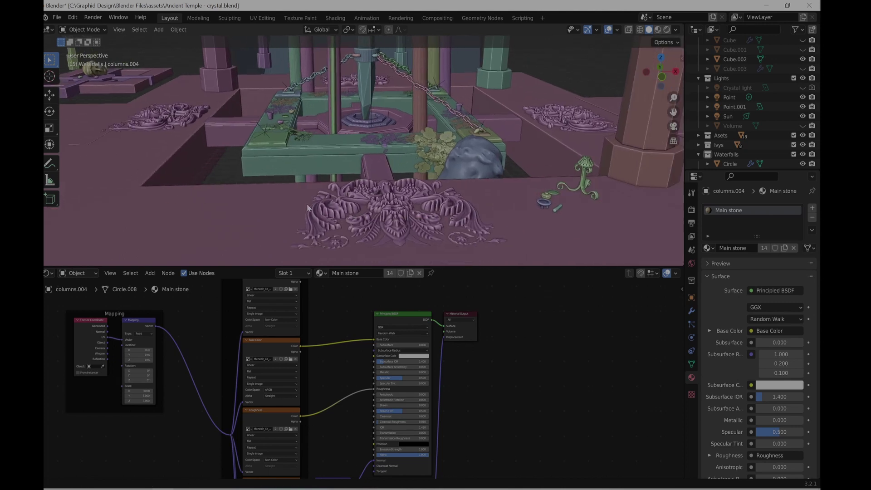
{"action": "left_click", "coordinate": [389, 218]}
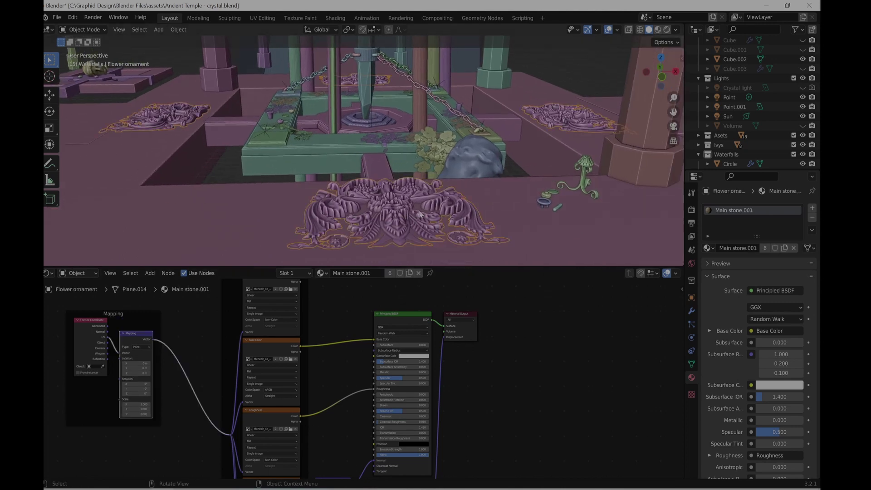
{"action": "middle_click_drag", "start_coordinate": [419, 214], "coordinate": [447, 215]}
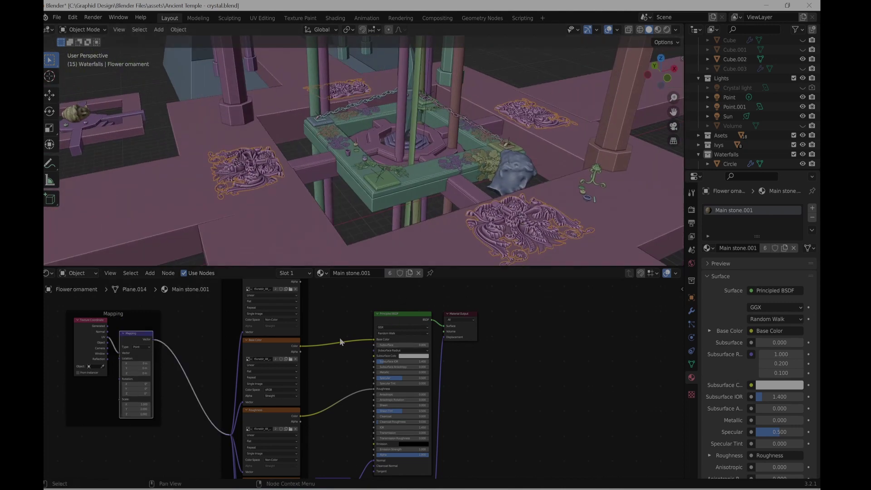
{"action": "scroll", "coordinate": [339, 336], "scroll_direction": "down", "scroll_amount": 2}
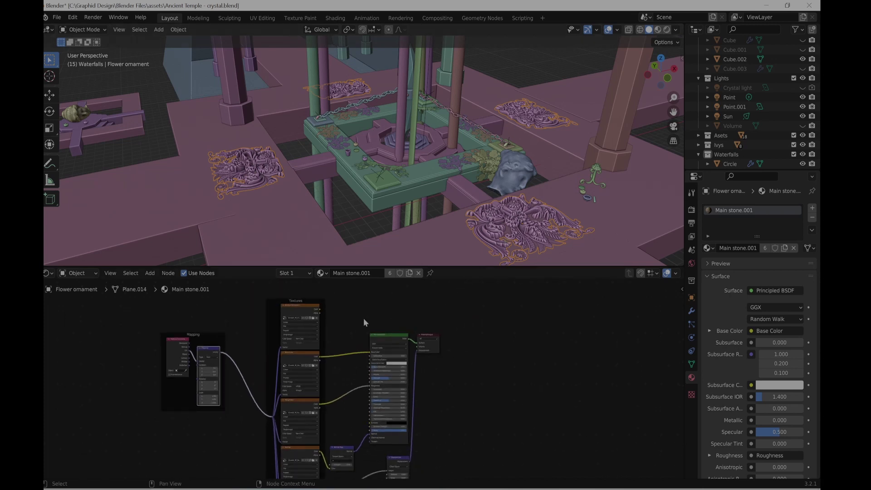
{"action": "middle_click_drag", "start_coordinate": [364, 318], "coordinate": [350, 320]}
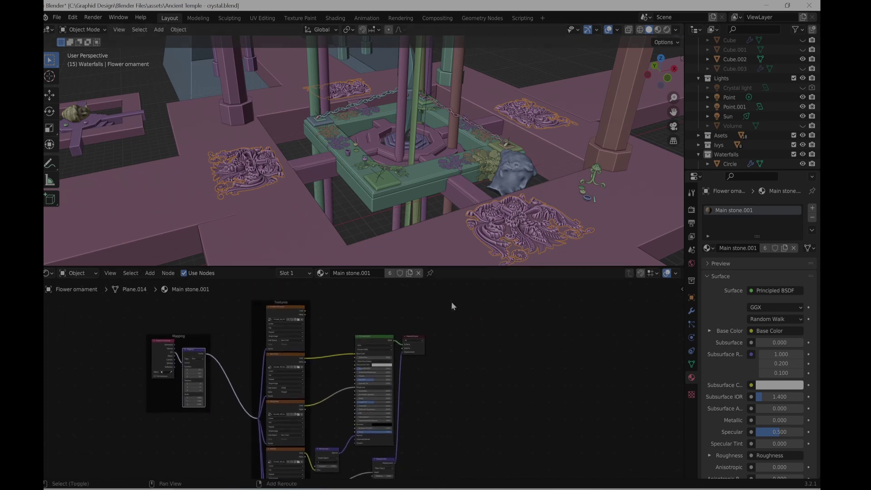
{"action": "middle_click_drag", "start_coordinate": [453, 308], "coordinate": [376, 320]}
{"action": "scroll", "coordinate": [499, 221], "scroll_direction": "down", "scroll_amount": 2}
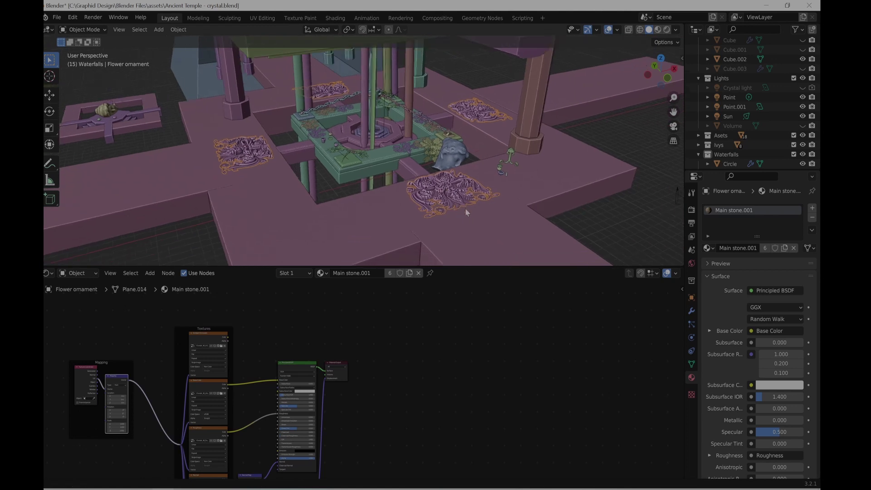
- Inspect the flower ornament's carved relief up close and the stone bridge surrounding it
{"action": "scroll", "coordinate": [432, 195], "scroll_direction": "up", "scroll_amount": 6}
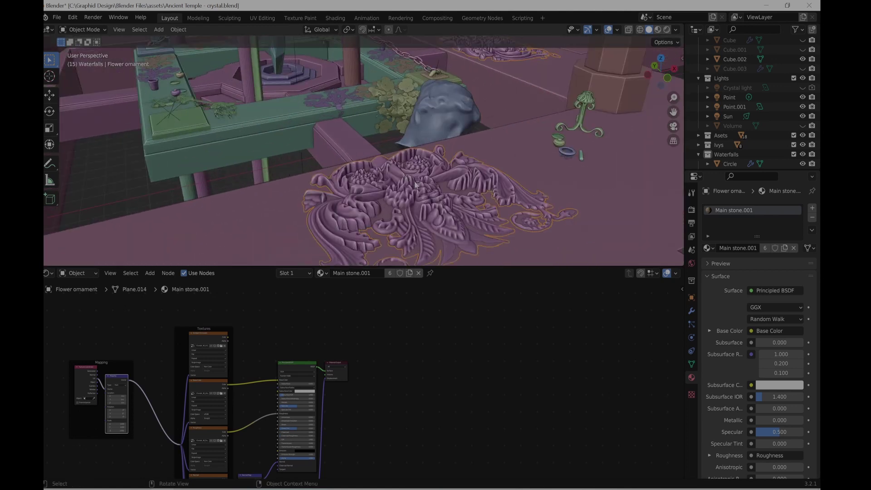
{"action": "middle_click_drag", "start_coordinate": [445, 208], "coordinate": [363, 200]}
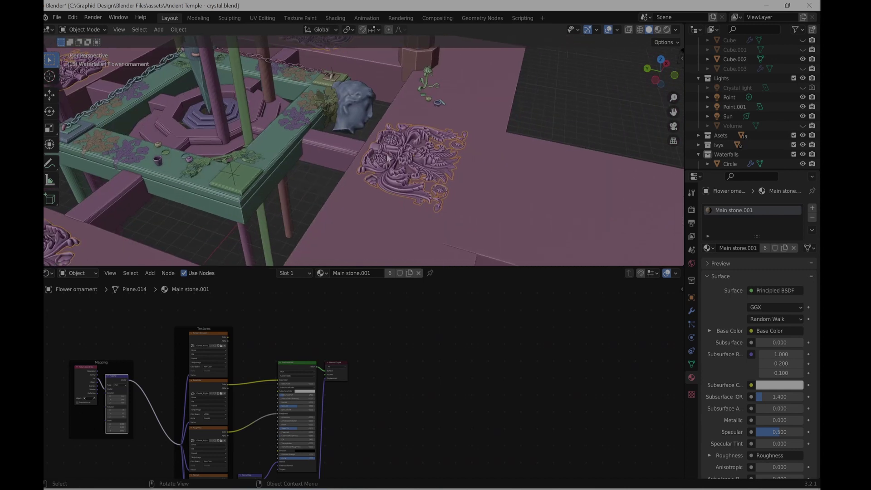
{"action": "middle_click_drag", "start_coordinate": [425, 177], "coordinate": [311, 150], "text": "shift"}
{"action": "middle_click_drag", "start_coordinate": [234, 187], "coordinate": [367, 141], "text": "shift"}
{"action": "middle_click_drag", "start_coordinate": [281, 324], "coordinate": [355, 282]}
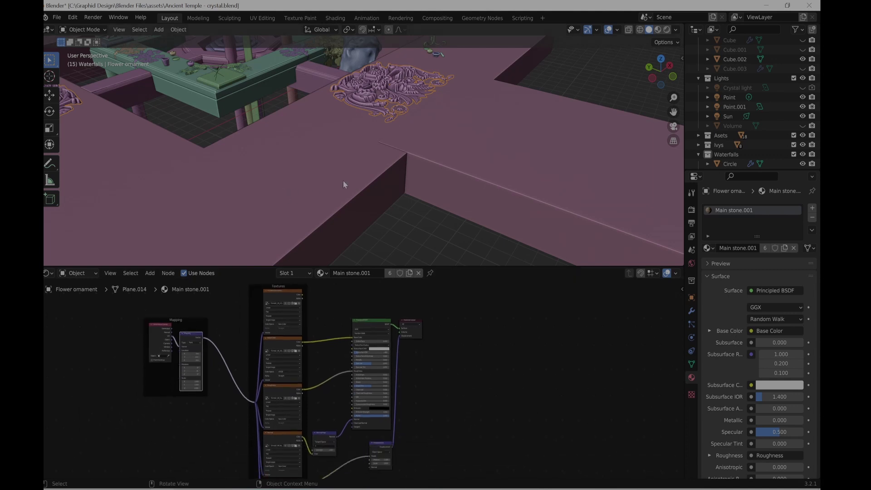
- Switch the viewport to Material Preview and select the stone bridge beneath the flower ornament
{"action": "left_click", "coordinate": [658, 30]}
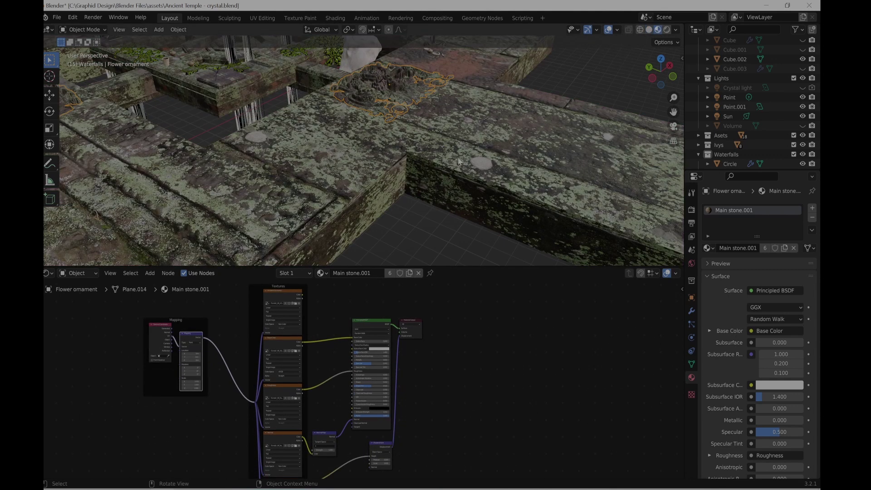
{"action": "left_click", "coordinate": [330, 183]}
{"action": "middle_click_drag", "start_coordinate": [420, 82], "coordinate": [367, 153]}
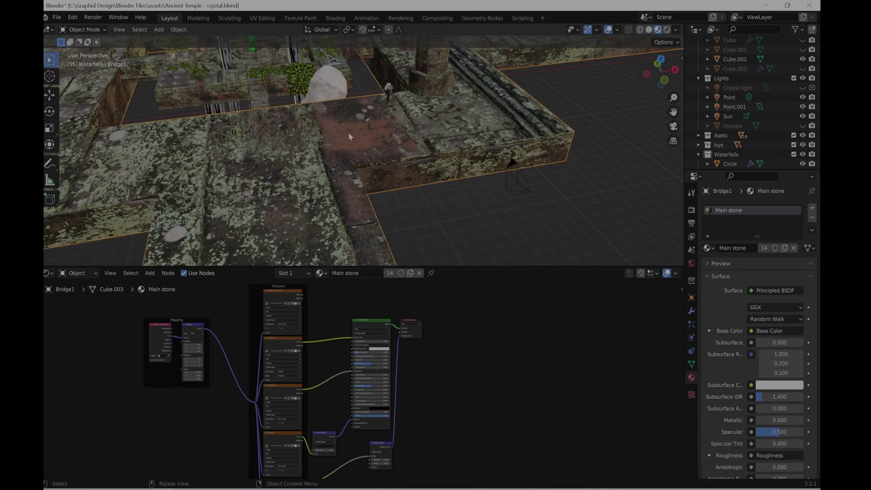
- Look through the scene camera, select the flower ornament in the foreground and show the view with rendered shading
{"action": "key", "text": "KP_0"}
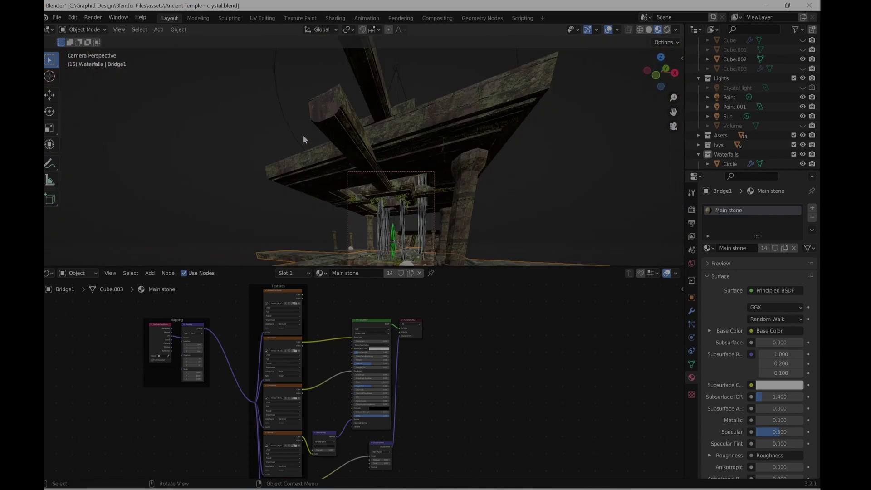
{"action": "scroll", "coordinate": [418, 201], "scroll_direction": "up", "scroll_amount": 5}
{"action": "middle_click_drag", "start_coordinate": [419, 203], "coordinate": [333, 160], "text": "shift"}
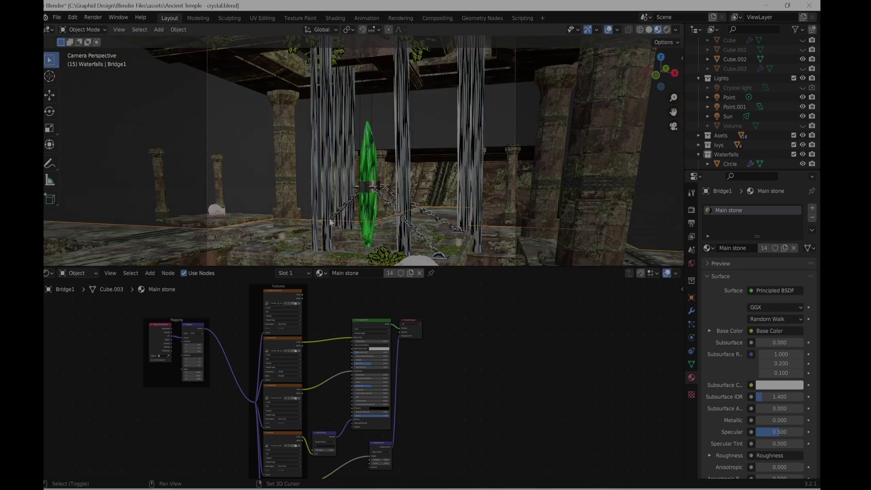
{"action": "middle_click_drag", "start_coordinate": [330, 221], "coordinate": [346, 162], "text": "shift"}
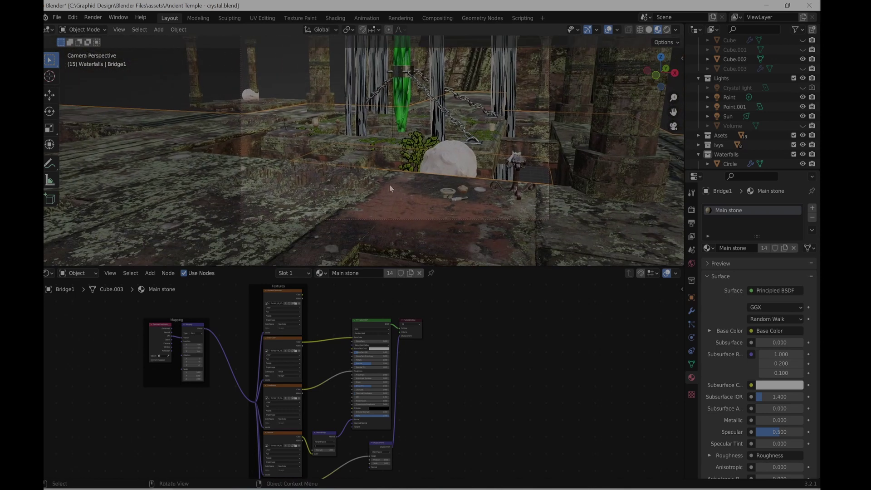
{"action": "left_click", "coordinate": [331, 177]}
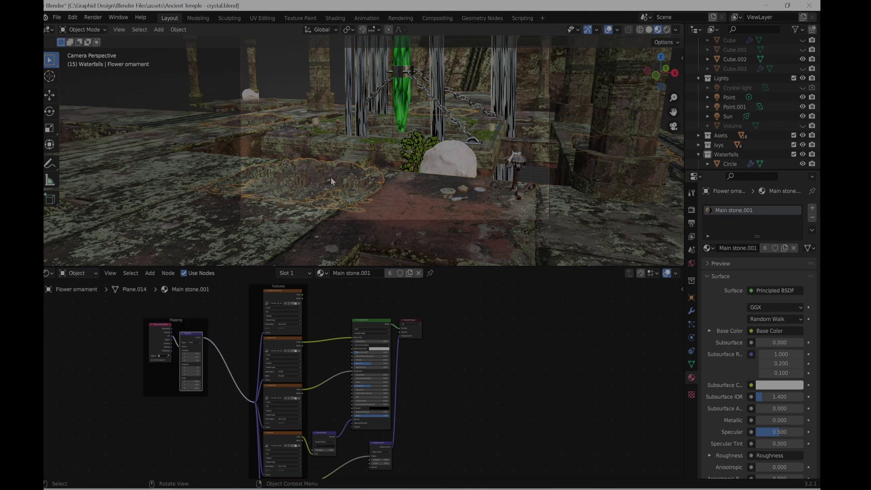
{"action": "left_click", "coordinate": [667, 29]}
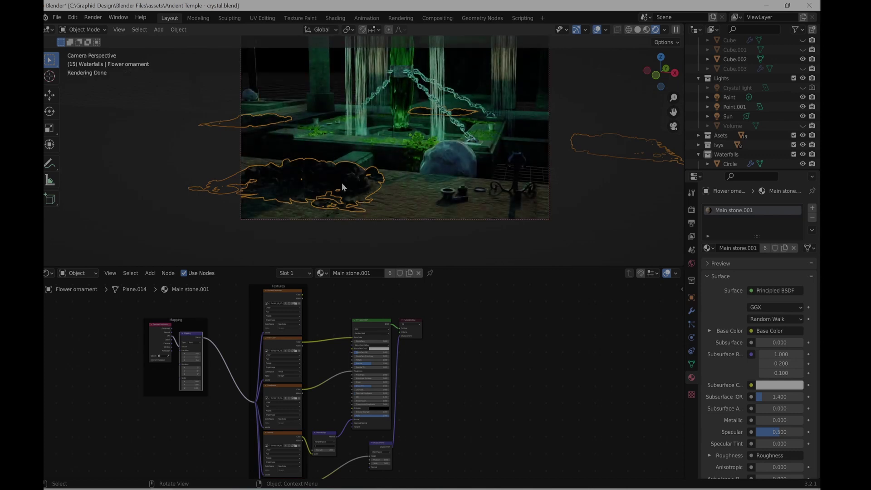
- Temporarily hide the flower ornament in the rendered camera view to compare the shot without it, and restore it
{"action": "left_click", "coordinate": [411, 179]}
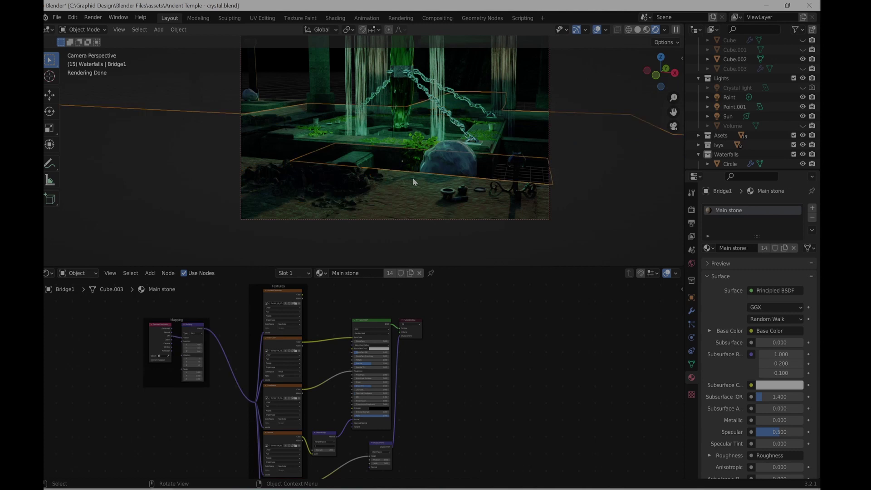
{"action": "left_click", "coordinate": [343, 183]}
{"action": "key", "text": "h"}
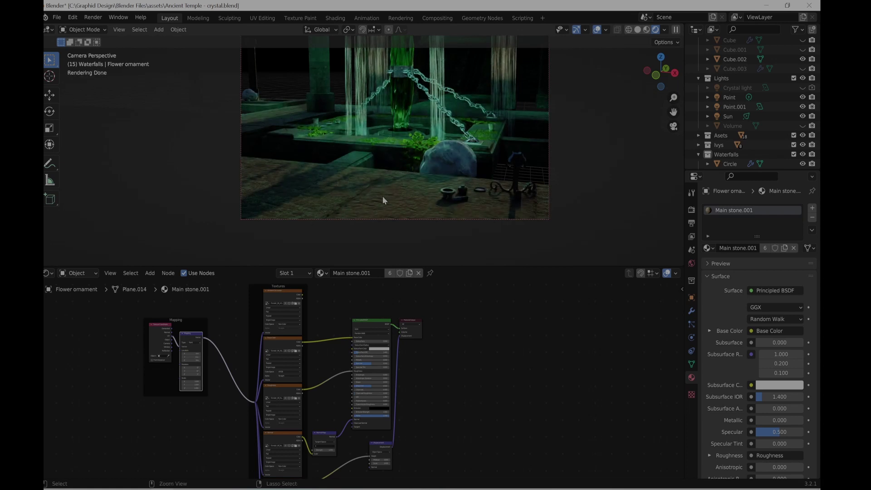
{"action": "key", "text": "ctrl+z"}
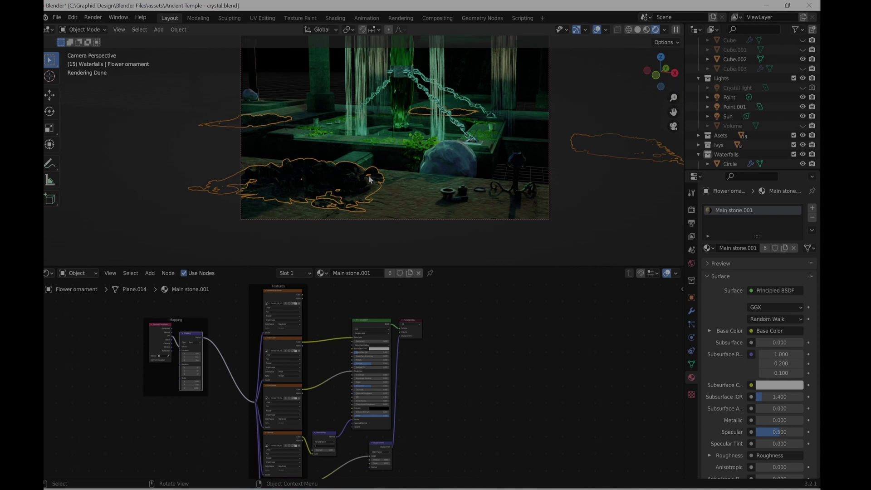
- Return the viewport to solid shading, leave the camera view and hide the flower ornament
{"action": "left_click", "coordinate": [638, 29]}
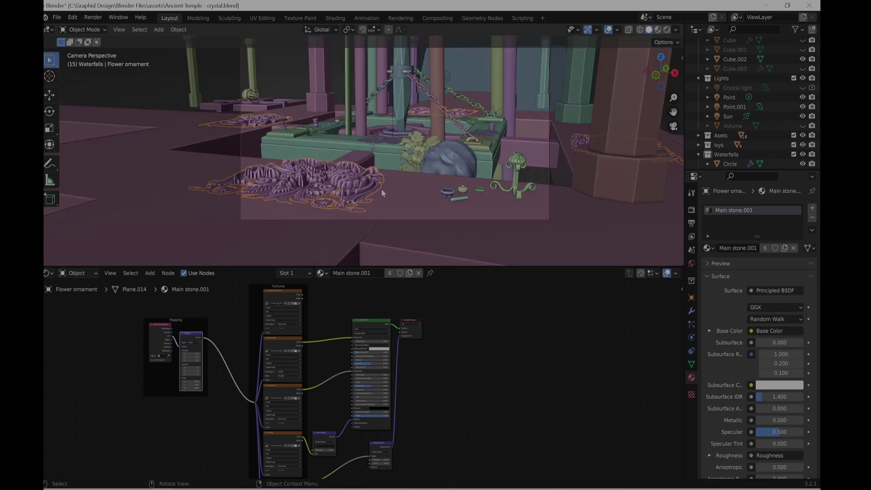
{"action": "scroll", "coordinate": [381, 188], "scroll_direction": "down", "scroll_amount": 3}
{"action": "middle_click_drag", "start_coordinate": [380, 187], "coordinate": [415, 212]}
{"action": "key", "text": "h"}
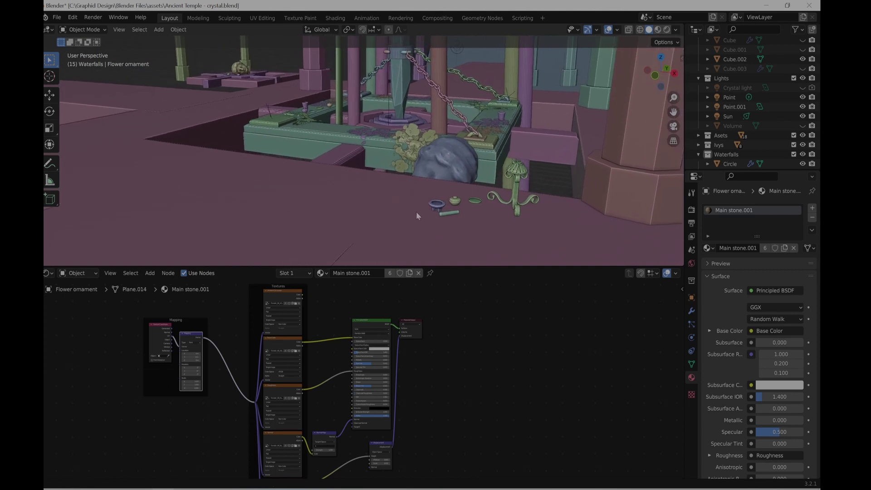
- Select the small props on the bridge one by one, including the candle holder, stone pestle and old candle stand, to view their materials
{"action": "left_click", "coordinate": [448, 211]}
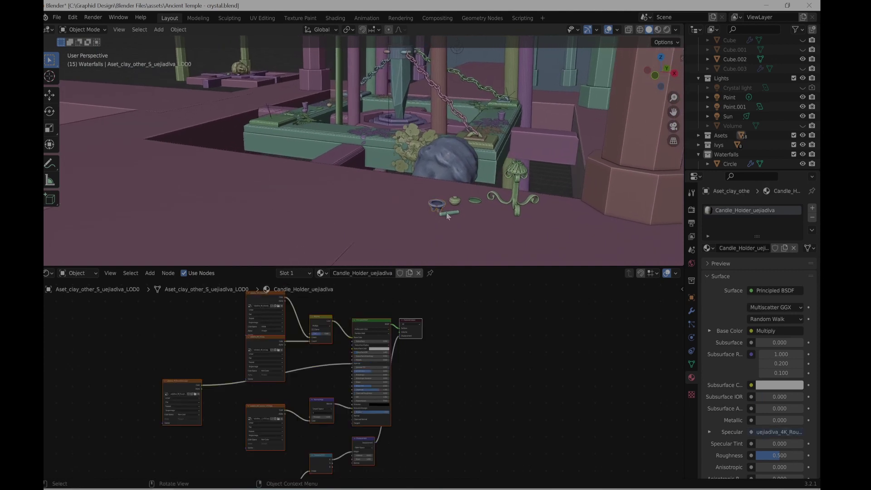
{"action": "left_click", "coordinate": [472, 200]}
{"action": "left_click", "coordinate": [452, 203]}
{"action": "left_click", "coordinate": [438, 204]}
{"action": "left_click", "coordinate": [448, 212]}
{"action": "left_click", "coordinate": [512, 182]}
{"action": "left_click", "coordinate": [518, 172]}
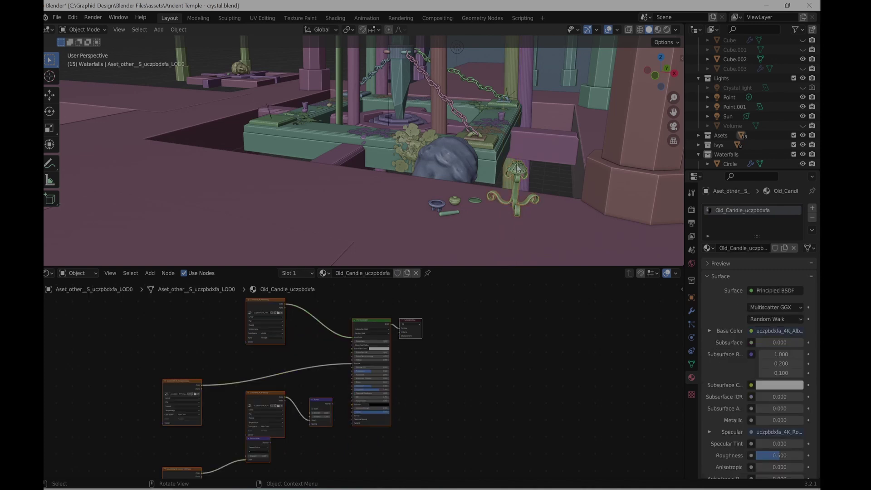
{"action": "left_click", "coordinate": [475, 204]}
{"action": "left_click", "coordinate": [438, 211]}
{"action": "left_click", "coordinate": [445, 210]}
- Select the broken statuette on the distant small platform to view its material
{"action": "middle_click_drag", "start_coordinate": [461, 162], "coordinate": [488, 175]}
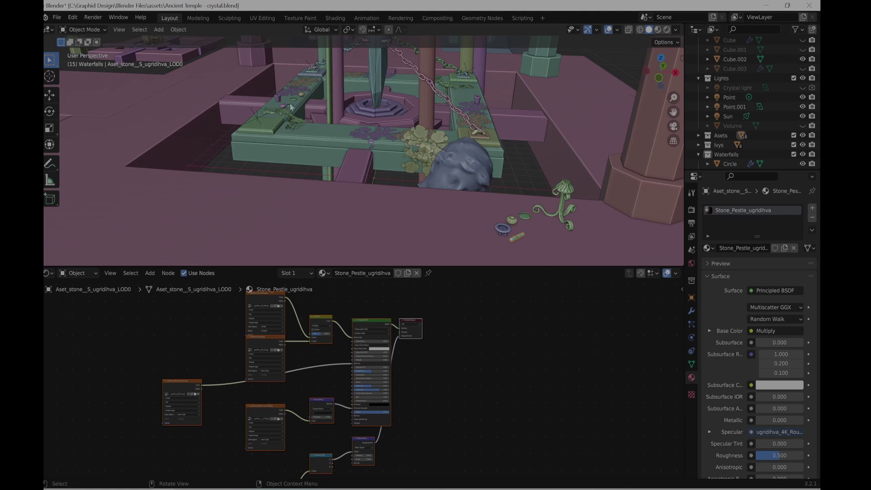
{"action": "middle_click_drag", "start_coordinate": [295, 94], "coordinate": [326, 123]}
{"action": "left_click", "coordinate": [319, 136]}
{"action": "left_click", "coordinate": [325, 122]}
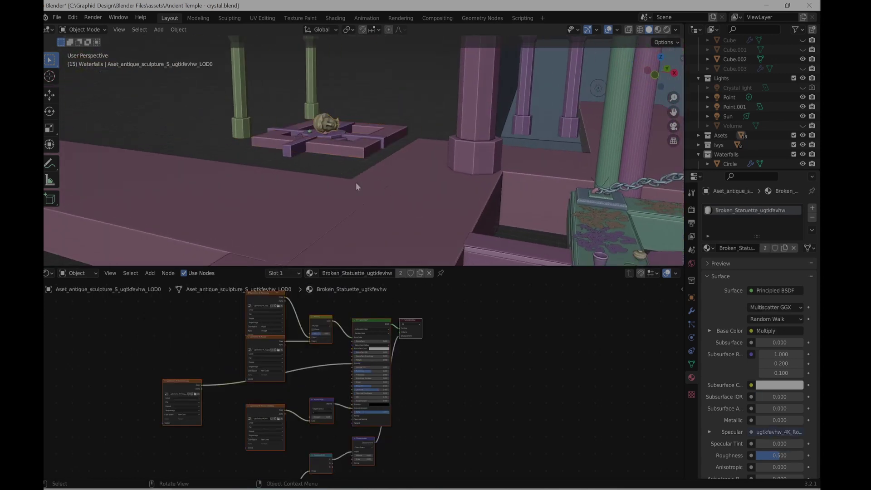
- Select the large crystal at the centre of the temple to view its material
{"action": "scroll", "coordinate": [356, 181], "scroll_direction": "down", "scroll_amount": 4}
{"action": "middle_click_drag", "start_coordinate": [397, 180], "coordinate": [272, 145], "text": "shift"}
{"action": "middle_click_drag", "start_coordinate": [459, 196], "coordinate": [412, 197], "text": "shift"}
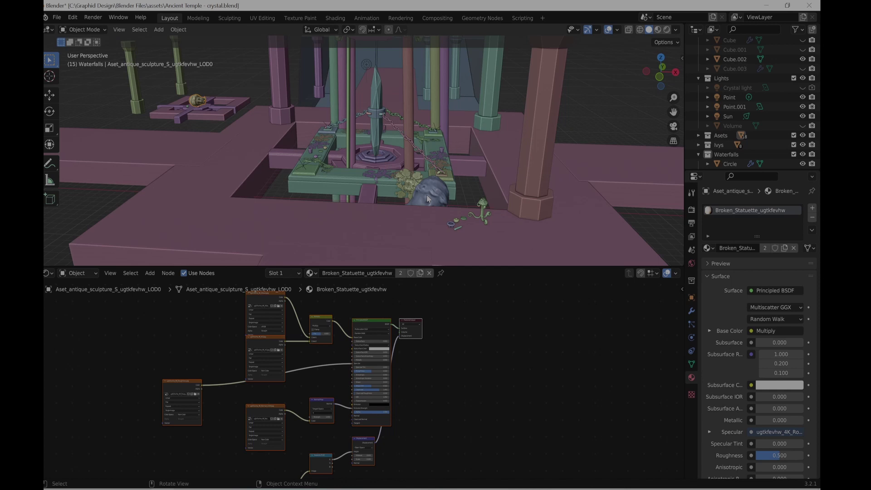
{"action": "left_click", "coordinate": [384, 122]}
{"action": "left_click", "coordinate": [371, 128]}
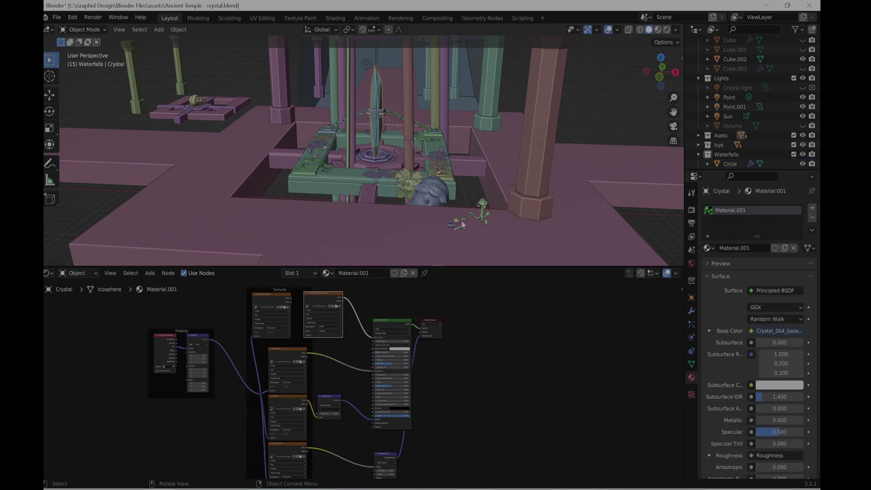
- Select the square stone border around the crystal to view its Main stone material
{"action": "scroll", "coordinate": [482, 212], "scroll_direction": "up", "scroll_amount": 5}
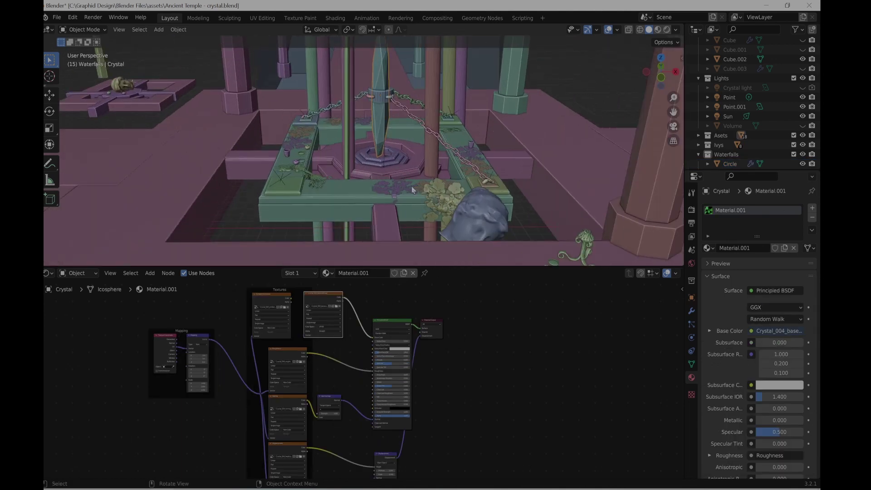
{"action": "middle_click_drag", "start_coordinate": [511, 225], "coordinate": [375, 202]}
{"action": "scroll", "coordinate": [372, 201], "scroll_direction": "up", "scroll_amount": 1}
{"action": "middle_click_drag", "start_coordinate": [318, 206], "coordinate": [352, 213], "text": "shift"}
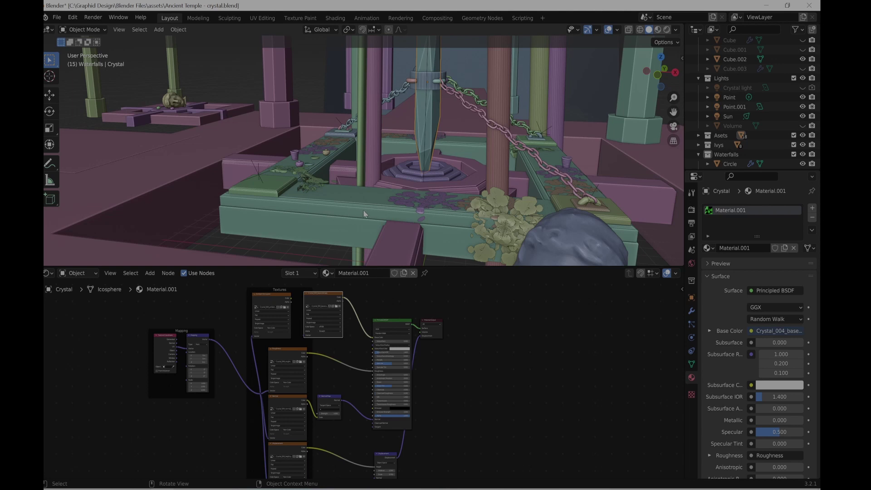
{"action": "left_click", "coordinate": [361, 212]}
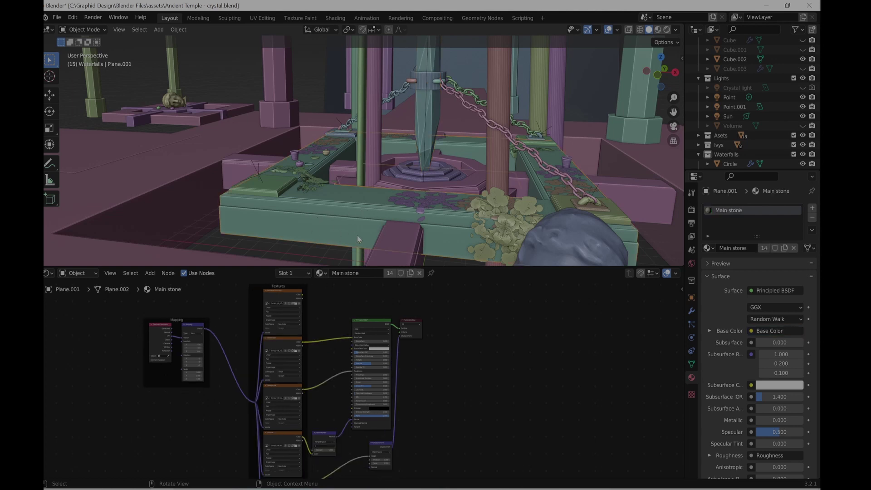
- Select the ring around the crystal and one of its attached chains to view the shared Metalic material
{"action": "middle_click_drag", "start_coordinate": [330, 191], "coordinate": [363, 181]}
{"action": "middle_click_drag", "start_coordinate": [434, 175], "coordinate": [403, 157]}
{"action": "middle_click_drag", "start_coordinate": [436, 127], "coordinate": [445, 196], "text": "shift"}
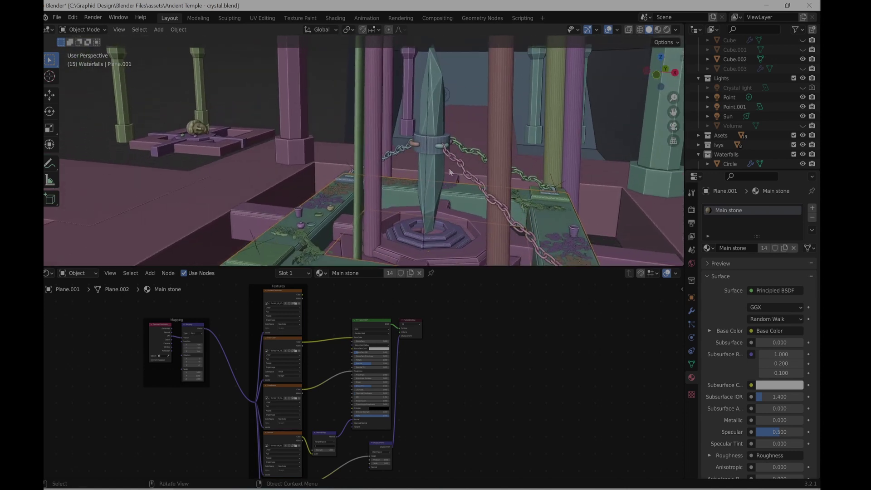
{"action": "scroll", "coordinate": [455, 162], "scroll_direction": "up", "scroll_amount": 6}
{"action": "middle_click_drag", "start_coordinate": [506, 190], "coordinate": [412, 184], "text": "shift"}
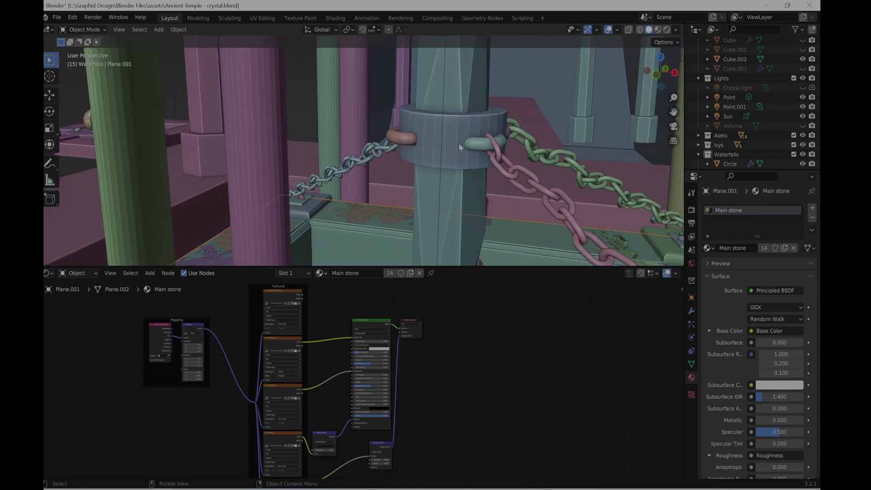
{"action": "left_click", "coordinate": [434, 151]}
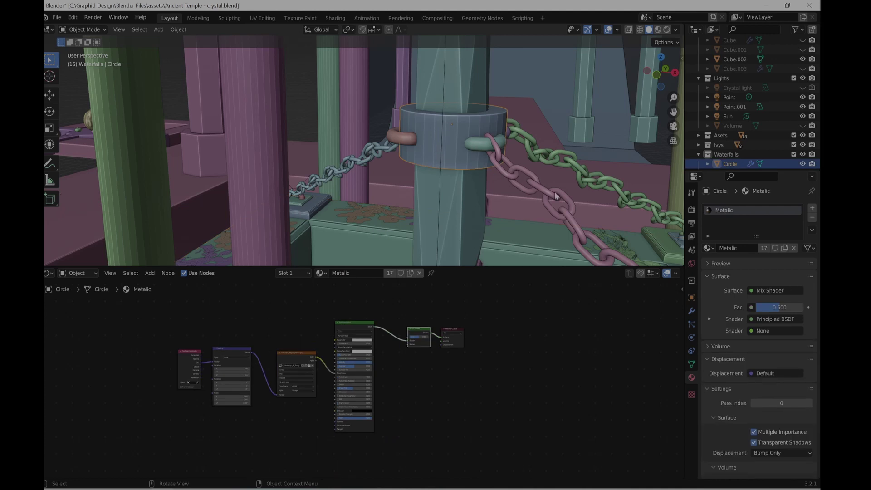
{"action": "left_click", "coordinate": [497, 155]}
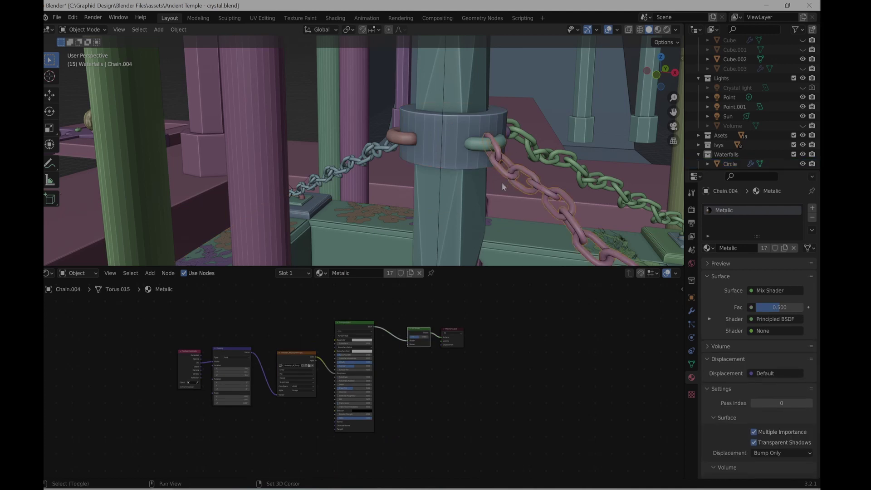
- Examine the chains running down from the crystal and select the crystal again
{"action": "scroll", "coordinate": [502, 186], "scroll_direction": "down", "scroll_amount": 3}
{"action": "middle_click_drag", "start_coordinate": [488, 210], "coordinate": [408, 100], "text": "shift"}
{"action": "middle_click_drag", "start_coordinate": [492, 177], "coordinate": [434, 141], "text": "shift"}
{"action": "scroll", "coordinate": [430, 136], "scroll_direction": "down", "scroll_amount": 3}
{"action": "scroll", "coordinate": [416, 168], "scroll_direction": "up", "scroll_amount": 4}
{"action": "middle_click_drag", "start_coordinate": [363, 159], "coordinate": [396, 186], "text": "shift"}
{"action": "middle_click_drag", "start_coordinate": [308, 95], "coordinate": [420, 181], "text": "shift"}
{"action": "left_click", "coordinate": [411, 194]}
{"action": "left_click", "coordinate": [406, 146]}
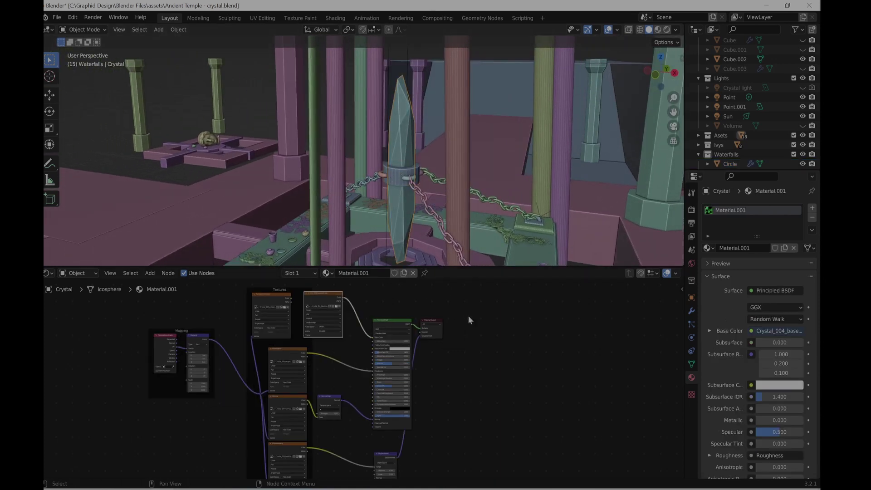
- Locate the Ico Sphere primitive without adding one, and remove the Decimate modifier from the crystal
{"action": "key", "text": "shift+a"}
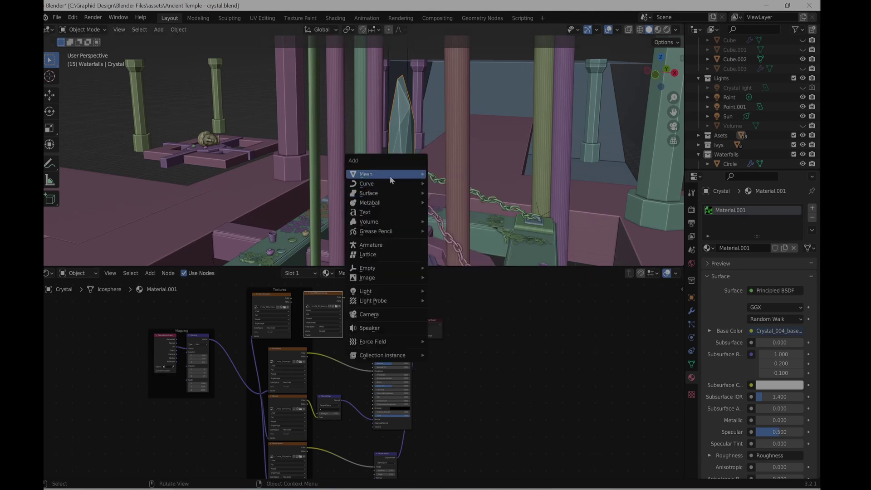
{"action": "mouse_move", "coordinate": [391, 179]}
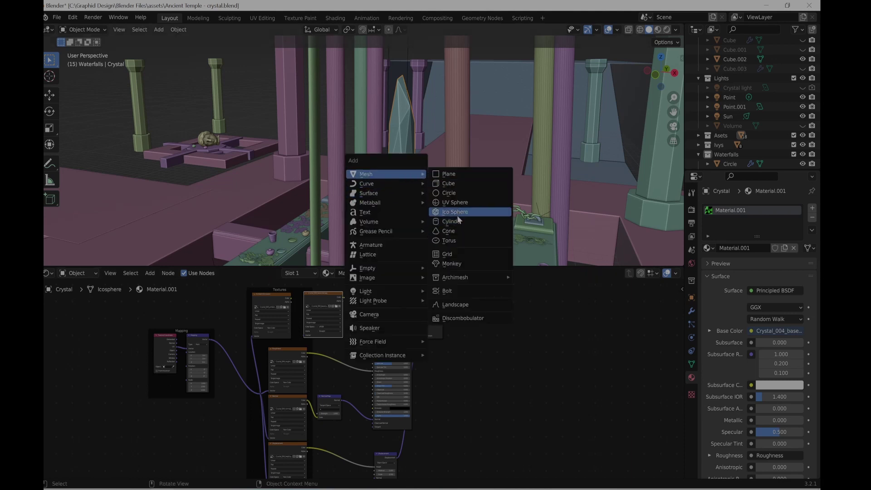
{"action": "left_click", "coordinate": [691, 310]}
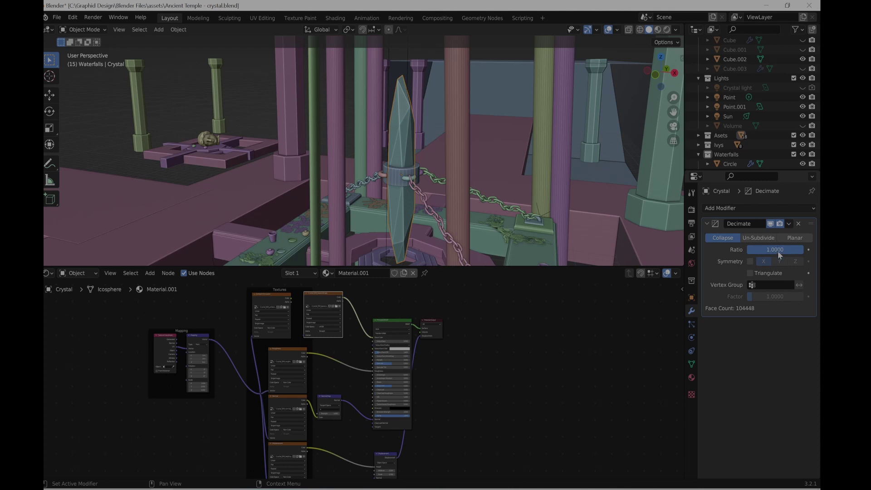
{"action": "middle_click_drag", "start_coordinate": [402, 144], "coordinate": [419, 150]}
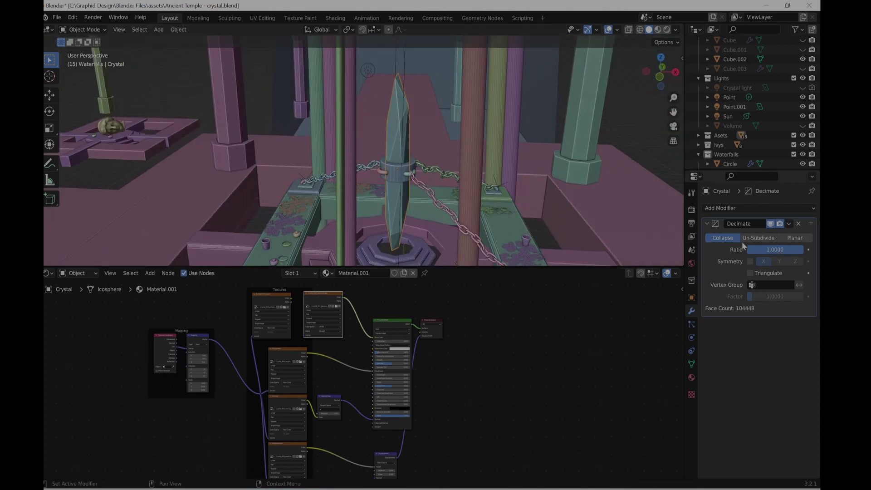
{"action": "left_click", "coordinate": [799, 224]}
- Try a Bevel modifier with an adjusted amount on the crystal and remove the modifier again
{"action": "left_click", "coordinate": [737, 208]}
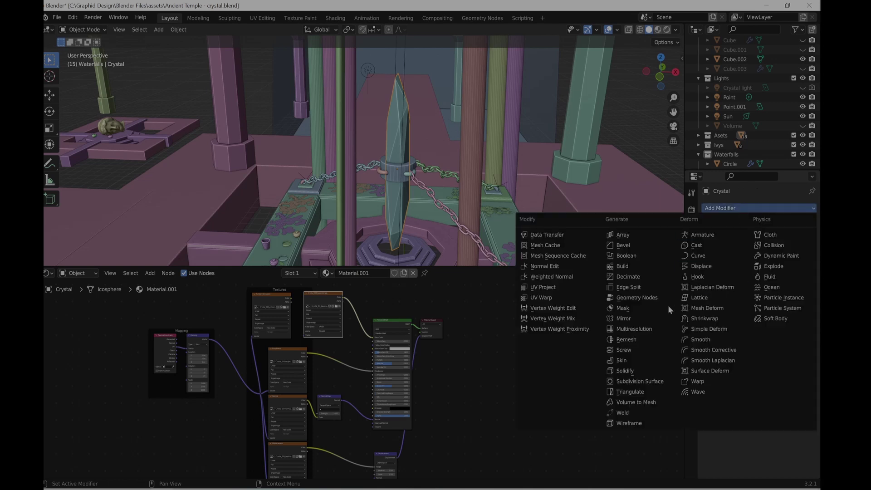
{"action": "left_click", "coordinate": [626, 247]}
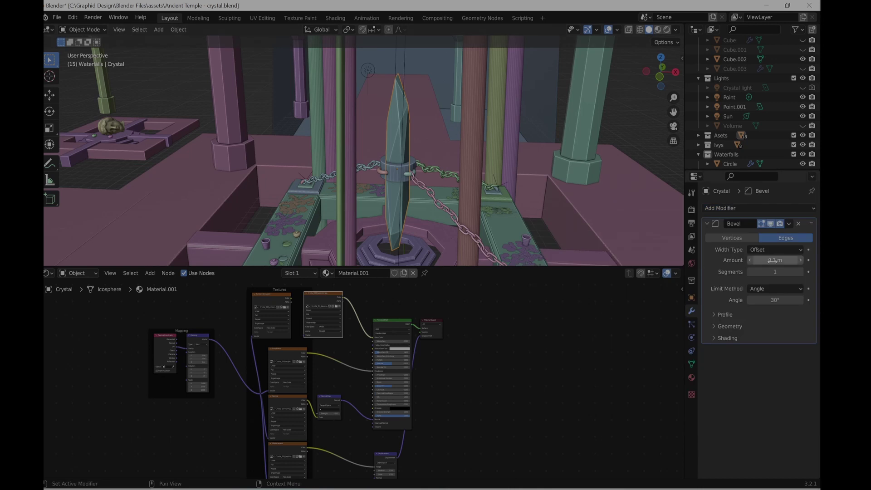
{"action": "left_click_drag", "start_coordinate": [774, 260], "coordinate": [801, 260]}
{"action": "key", "text": "ctrl+x"}
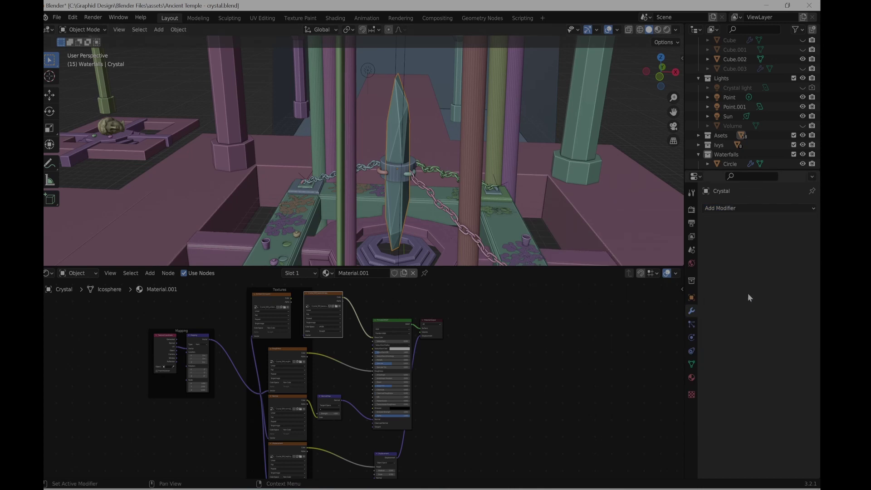
- Examine the crystal material's mapping and image texture nodes alongside the crystal's faceted mesh
{"action": "middle_click_drag", "start_coordinate": [448, 190], "coordinate": [426, 185]}
{"action": "scroll", "coordinate": [422, 175], "scroll_direction": "up", "scroll_amount": 1}
{"action": "scroll", "coordinate": [409, 371], "scroll_direction": "up", "scroll_amount": 3}
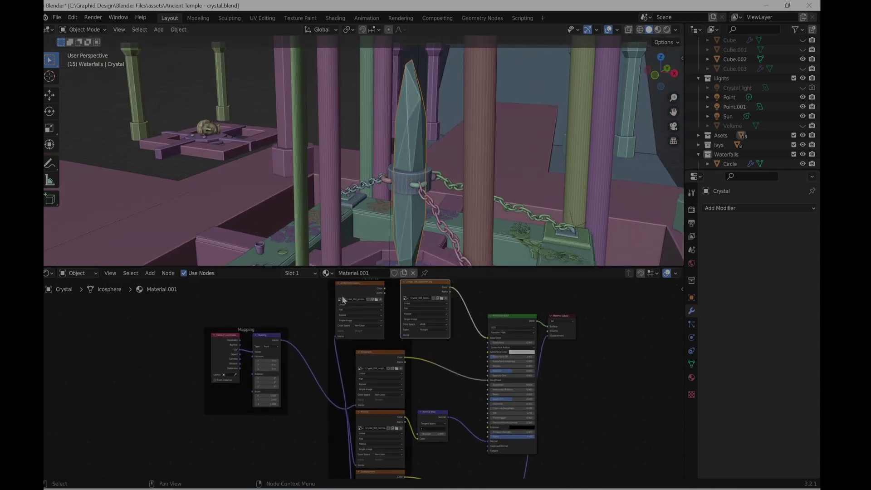
{"action": "middle_click_drag", "start_coordinate": [426, 356], "coordinate": [401, 377]}
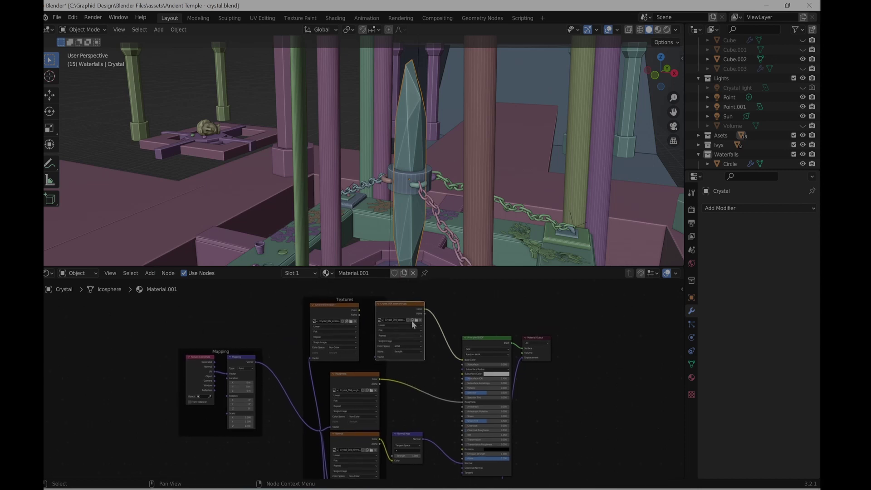
{"action": "middle_click_drag", "start_coordinate": [430, 183], "coordinate": [459, 166]}
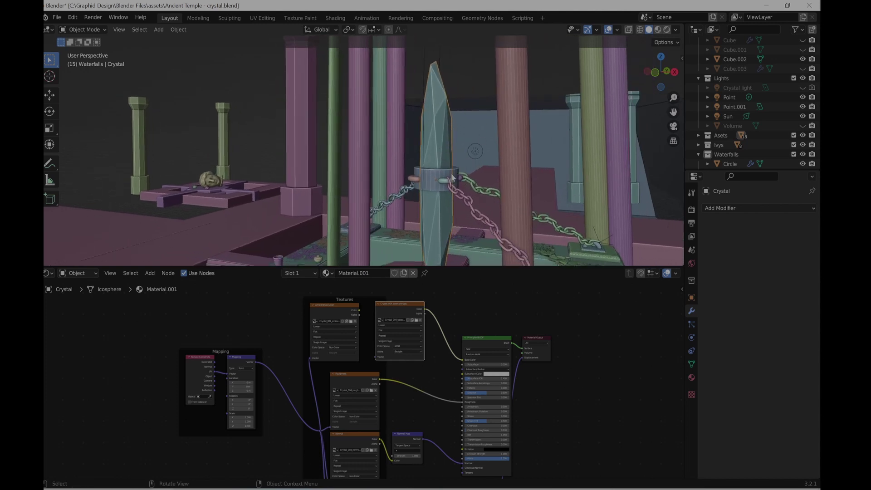
{"action": "middle_click_drag", "start_coordinate": [459, 218], "coordinate": [439, 187], "text": "shift"}
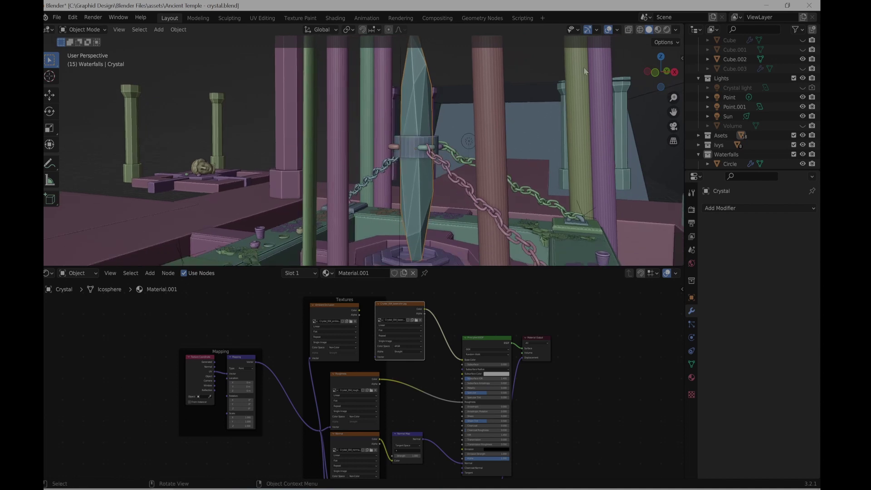
- Show the viewport in rendered shading and inspect the green crystal's surface up close and within the temple
{"action": "left_click", "coordinate": [667, 31]}
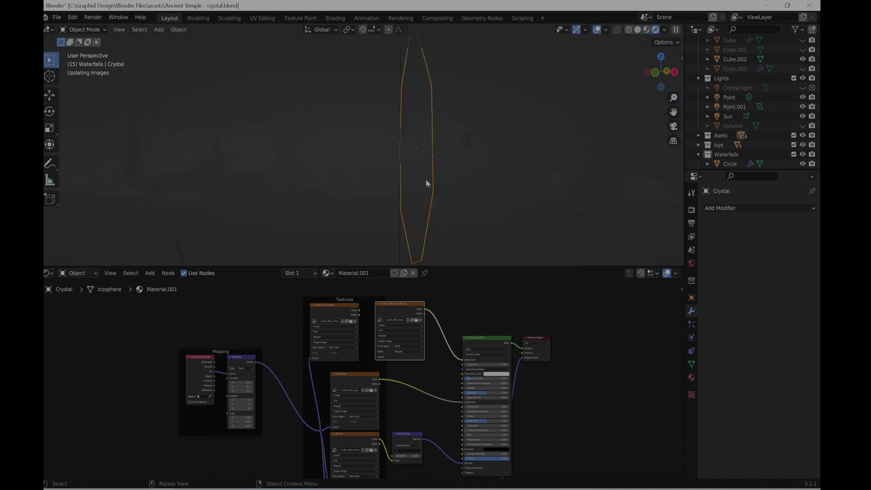
{"action": "middle_click_drag", "start_coordinate": [428, 176], "coordinate": [431, 231], "text": "shift"}
{"action": "scroll", "coordinate": [422, 132], "scroll_direction": "up", "scroll_amount": 2}
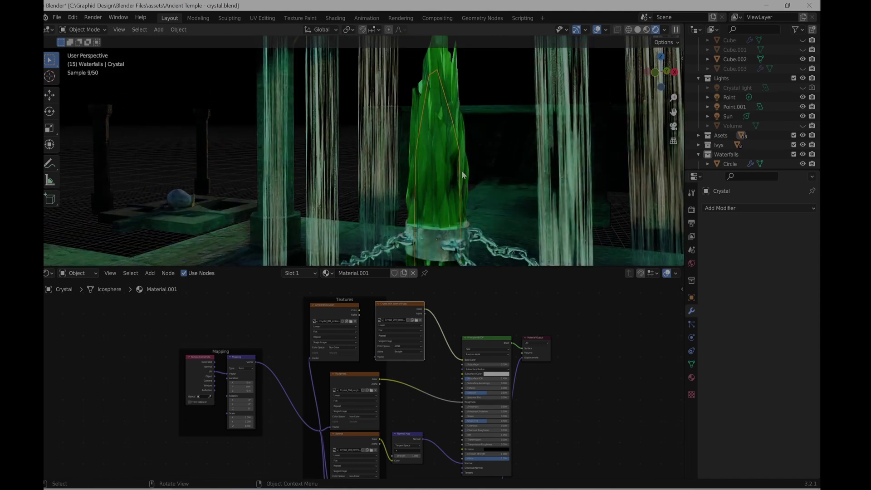
{"action": "scroll", "coordinate": [464, 173], "scroll_direction": "up", "scroll_amount": 3}
{"action": "middle_click_drag", "start_coordinate": [515, 198], "coordinate": [445, 210], "text": "shift"}
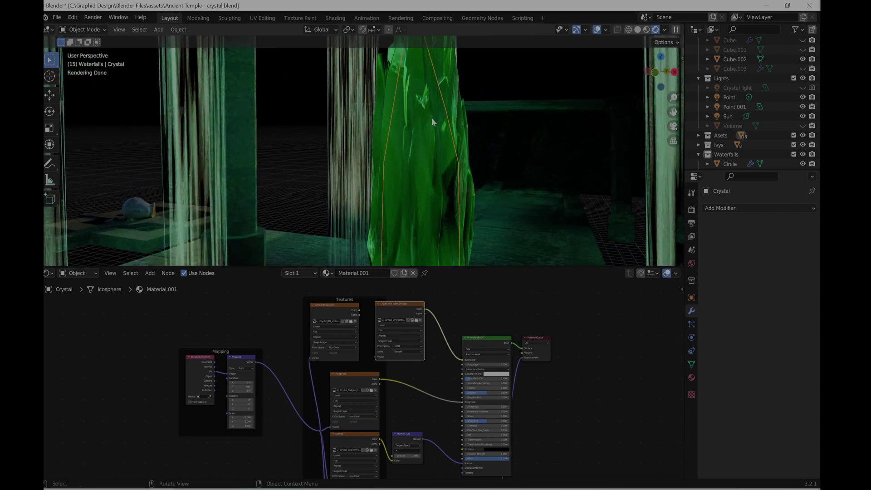
{"action": "mouse_move", "coordinate": [402, 199]}
{"action": "middle_mouse_down", "text": "shift"}
{"action": "mouse_move", "coordinate": [381, 119]}
{"action": "mouse_move", "coordinate": [374, 140]}
{"action": "mouse_move", "coordinate": [368, 134]}
{"action": "middle_mouse_up", "text": "shift"}
{"action": "scroll", "coordinate": [388, 184], "scroll_direction": "down", "scroll_amount": 5}
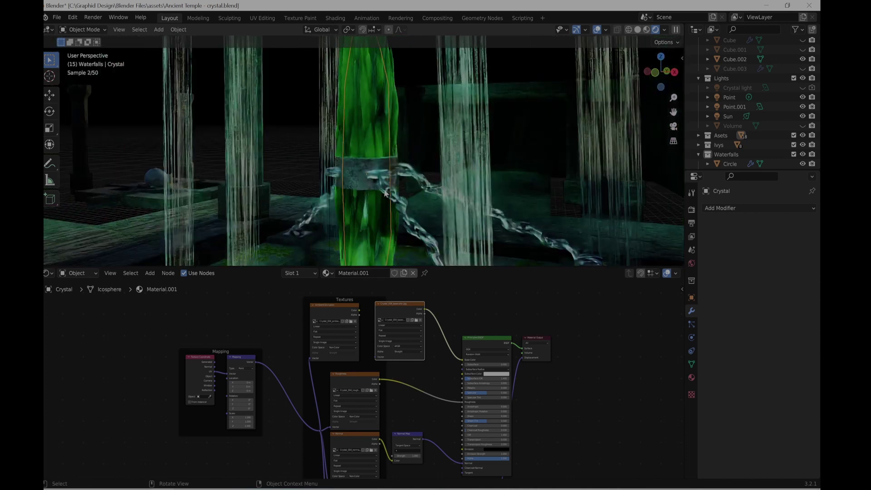
{"action": "middle_click_drag", "start_coordinate": [388, 185], "coordinate": [379, 202]}
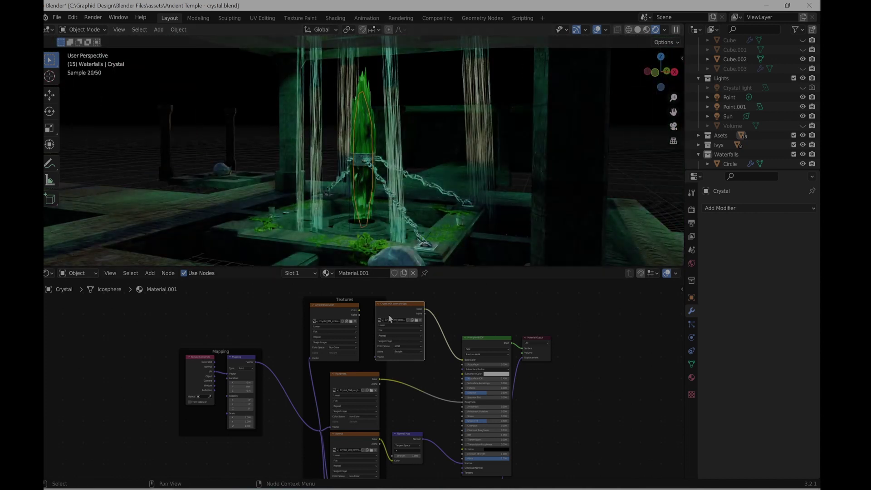
- Temporarily delete the crystal material's mapping, texture, normal map and displacement nodes to view the plain shader, and restore them
{"action": "middle_click_drag", "start_coordinate": [438, 416], "coordinate": [421, 320]}
{"action": "scroll", "coordinate": [439, 343], "scroll_direction": "down", "scroll_amount": 3}
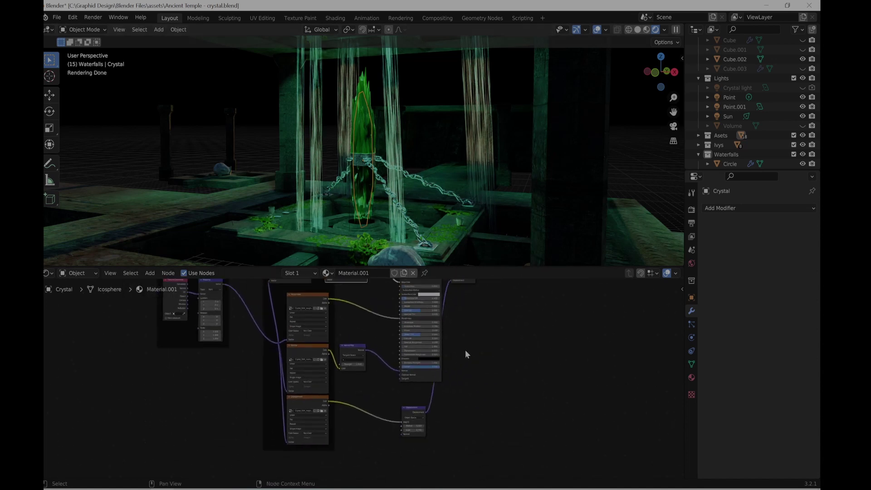
{"action": "left_click_drag", "start_coordinate": [417, 300], "coordinate": [405, 326]}
{"action": "middle_click_drag", "start_coordinate": [377, 350], "coordinate": [424, 308]}
{"action": "left_click_drag", "start_coordinate": [211, 297], "coordinate": [464, 449]}
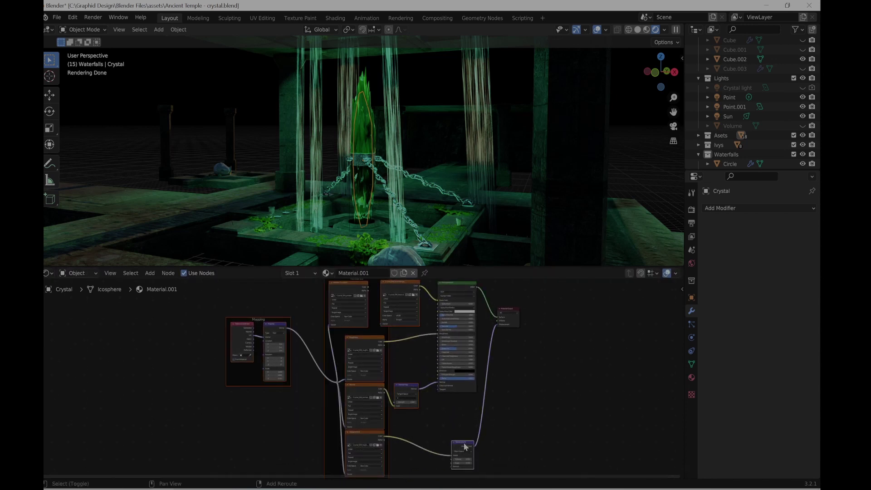
{"action": "key", "text": "x"}
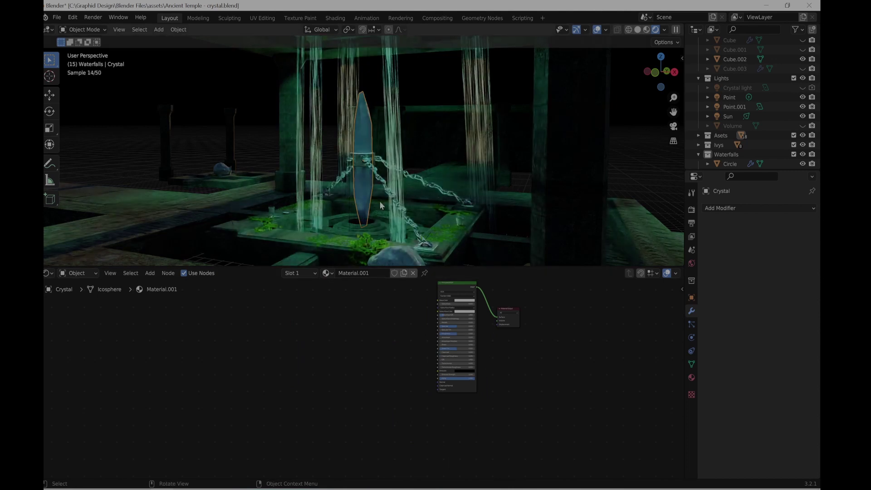
{"action": "scroll", "coordinate": [368, 199], "scroll_direction": "up", "scroll_amount": 3}
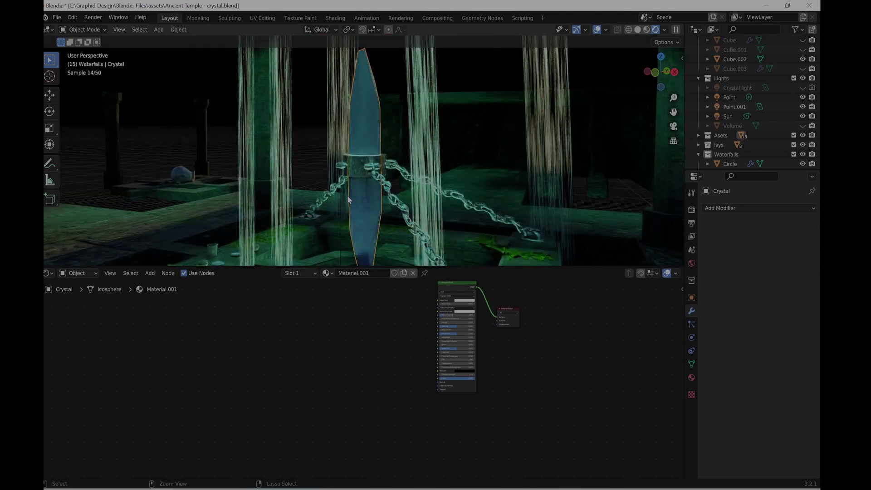
{"action": "key", "text": "ctrl+z"}
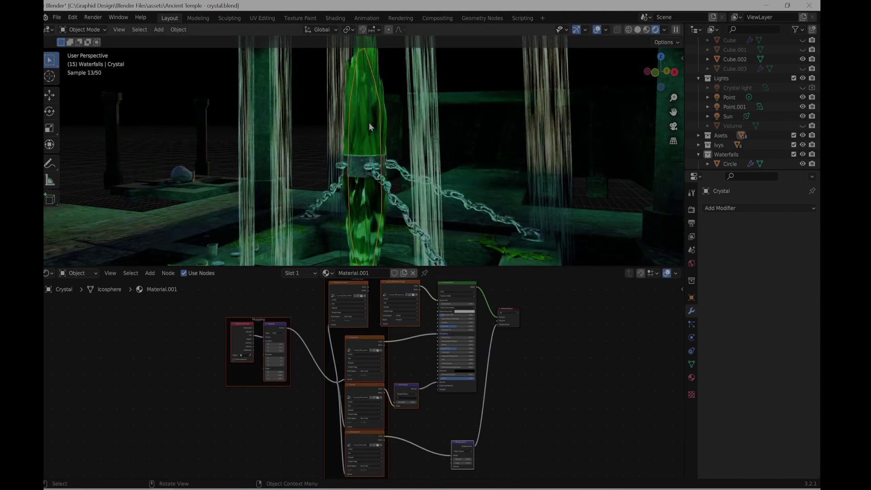
- Inspect the crystal's texture nodes again, and return the viewport to solid shading with the whole temple structure in view
{"action": "middle_click_drag", "start_coordinate": [379, 158], "coordinate": [358, 197]}
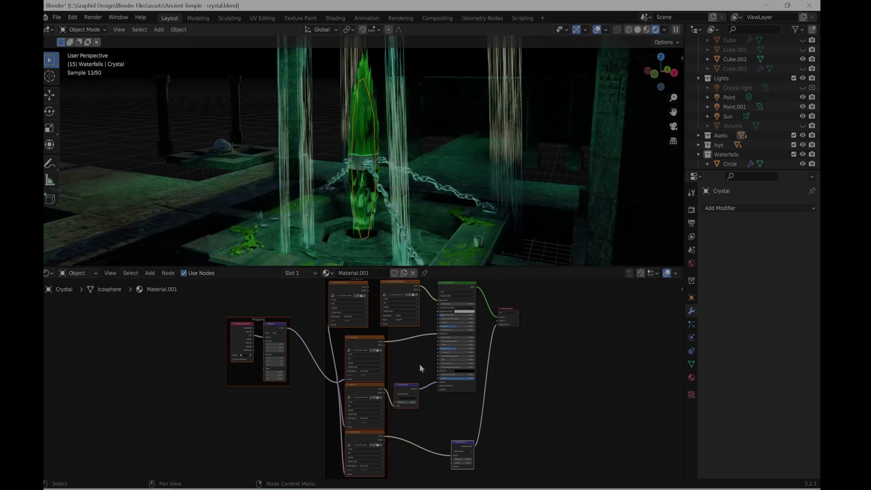
{"action": "scroll", "coordinate": [419, 358], "scroll_direction": "up", "scroll_amount": 2}
{"action": "scroll", "coordinate": [415, 355], "scroll_direction": "up", "scroll_amount": 1}
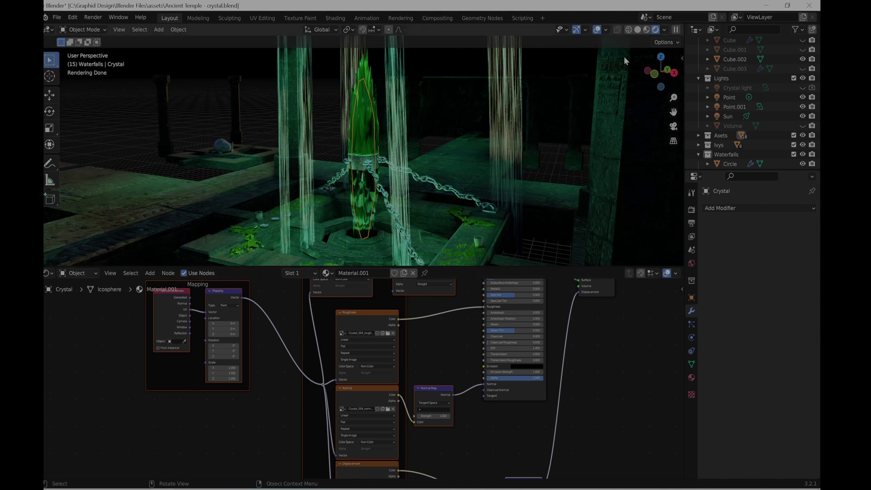
{"action": "left_click", "coordinate": [637, 29]}
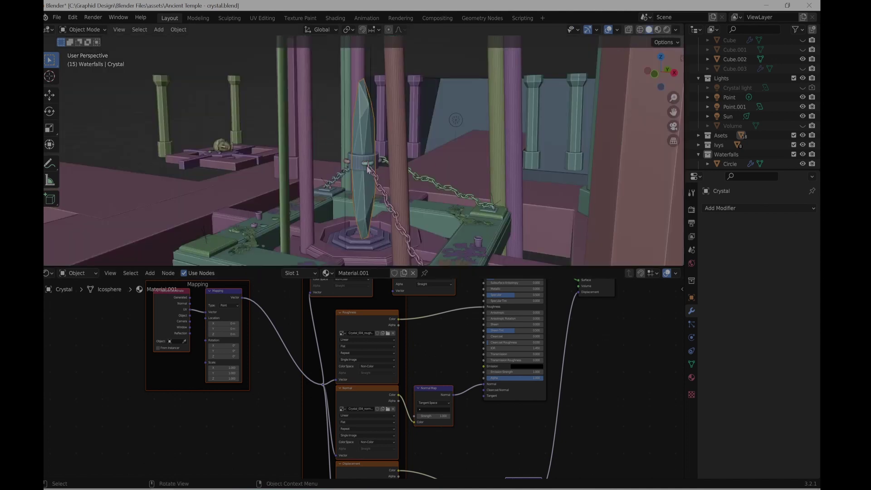
{"action": "middle_click_drag", "start_coordinate": [369, 170], "coordinate": [394, 174]}
{"action": "scroll", "coordinate": [376, 155], "scroll_direction": "down", "scroll_amount": 5}
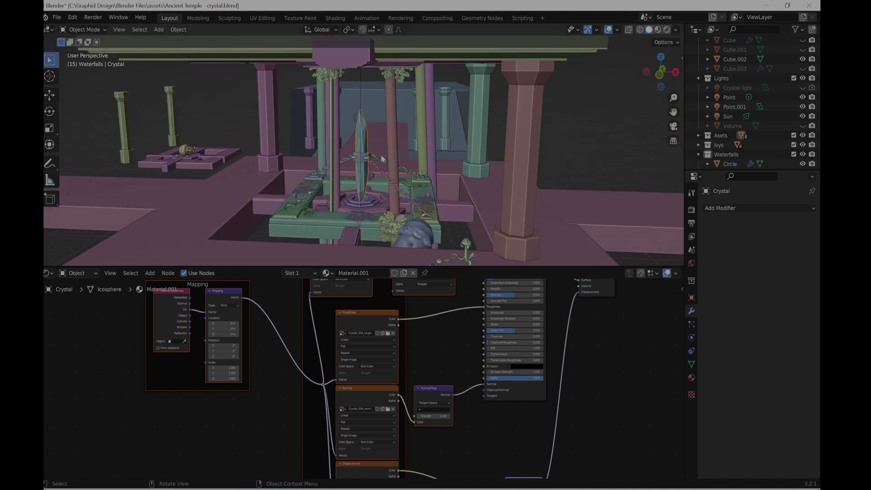
- Select the central crystal and hide it in the viewport, leaving the chained ring and waterfall columns exposed
{"action": "left_click", "coordinate": [360, 143]}
{"action": "left_click", "coordinate": [368, 138]}
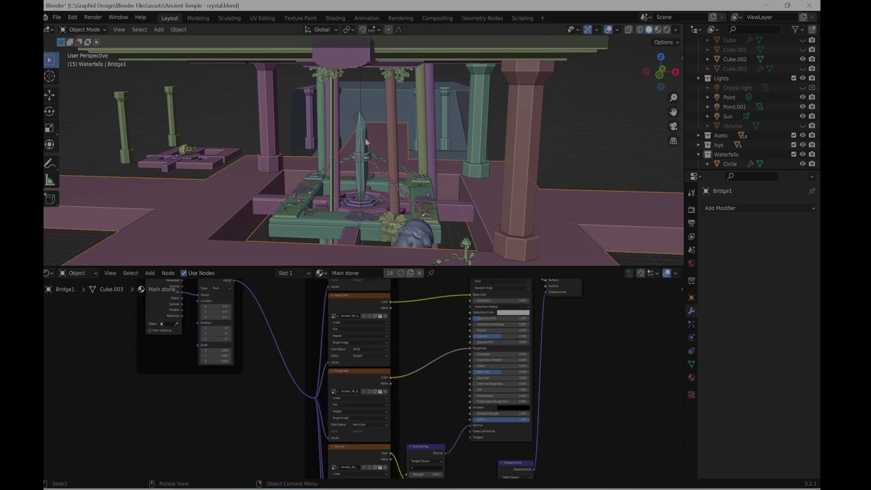
{"action": "left_click", "coordinate": [363, 138]}
{"action": "key", "text": "h"}
{"action": "scroll", "coordinate": [360, 162], "scroll_direction": "up", "scroll_amount": 5}
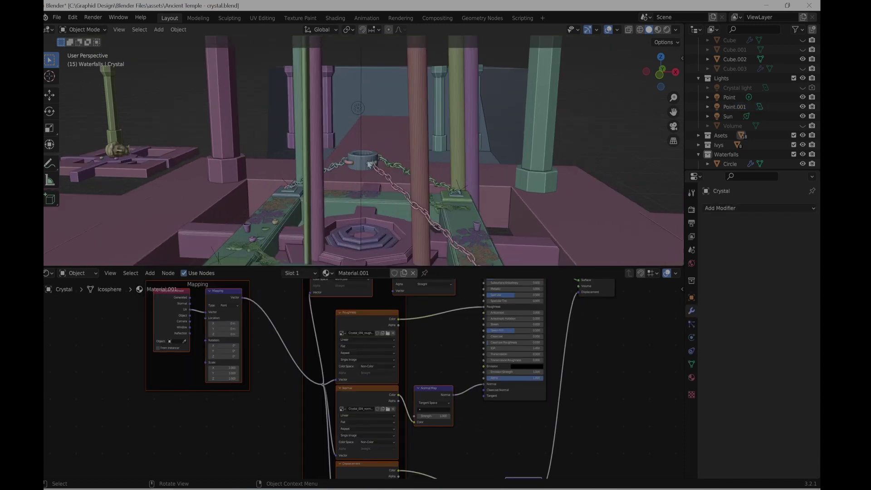
- Select the waterfall cylinder beside the chained ring and bring its material nodes into view
{"action": "left_click", "coordinate": [408, 136]}
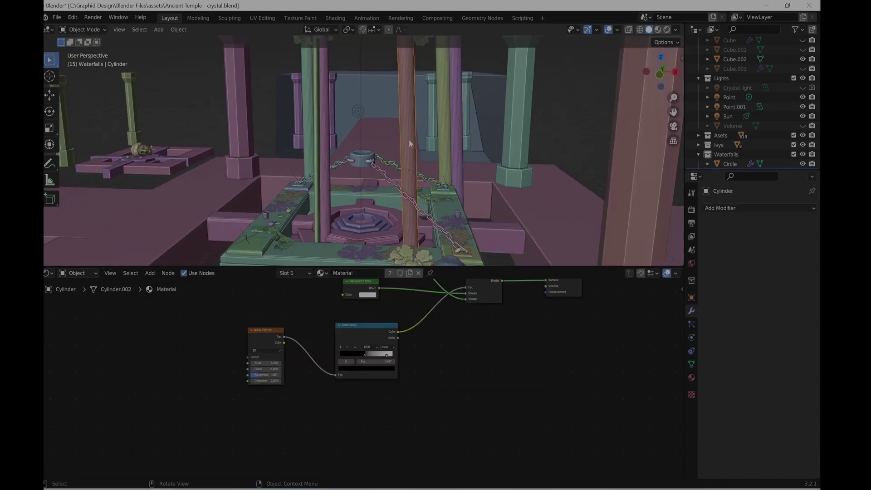
{"action": "scroll", "coordinate": [409, 140], "scroll_direction": "down", "scroll_amount": 8}
{"action": "middle_click_drag", "start_coordinate": [429, 152], "coordinate": [409, 145]}
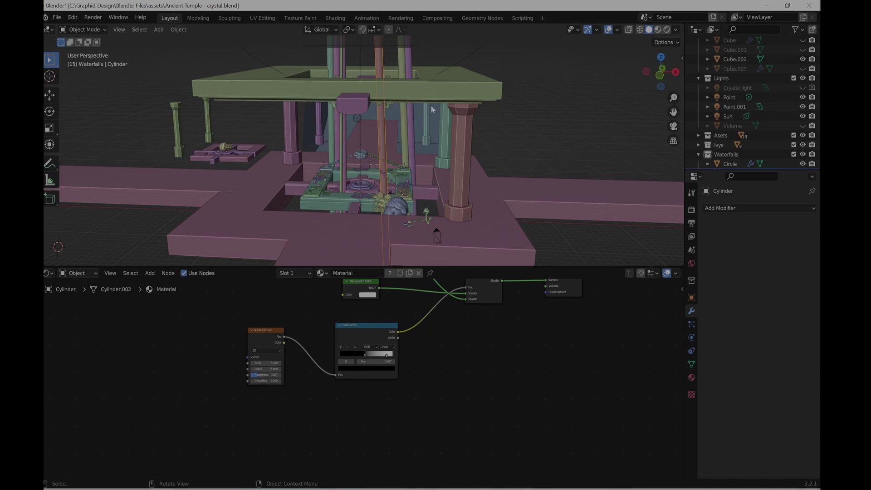
{"action": "middle_click_drag", "start_coordinate": [444, 359], "coordinate": [440, 405]}
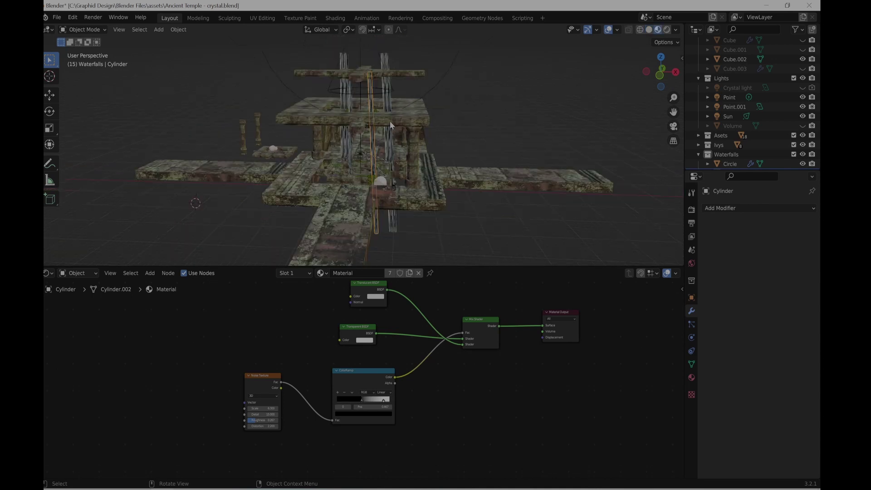
- Inspect the waterfall columns in material preview shading, from above the temple and up close
{"action": "middle_click_drag", "start_coordinate": [390, 120], "coordinate": [421, 138]}
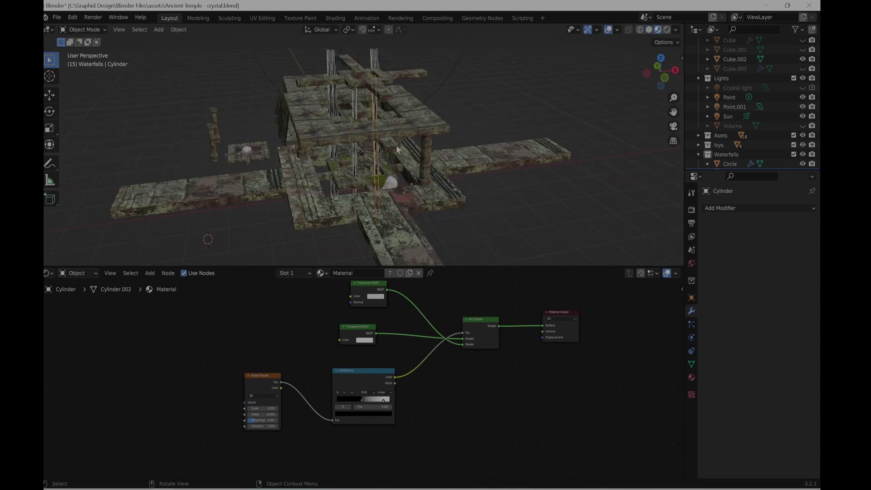
{"action": "mouse_move", "coordinate": [394, 201]}
{"action": "middle_mouse_down"}
{"action": "mouse_move", "coordinate": [354, 195]}
{"action": "mouse_move", "coordinate": [415, 194]}
{"action": "mouse_move", "coordinate": [408, 200]}
{"action": "middle_mouse_up"}
{"action": "scroll", "coordinate": [379, 202], "scroll_direction": "up", "scroll_amount": 6}
{"action": "scroll", "coordinate": [392, 416], "scroll_direction": "up", "scroll_amount": 1}
{"action": "scroll", "coordinate": [433, 364], "scroll_direction": "up", "scroll_amount": 3}
- Tidy the waterfall material's node layout by repositioning the Noise Texture, Translucent BSDF, Mix Shader and Transparent BSDF nodes
{"action": "middle_click_drag", "start_coordinate": [440, 379], "coordinate": [462, 431]}
{"action": "left_click_drag", "start_coordinate": [245, 424], "coordinate": [261, 364]}
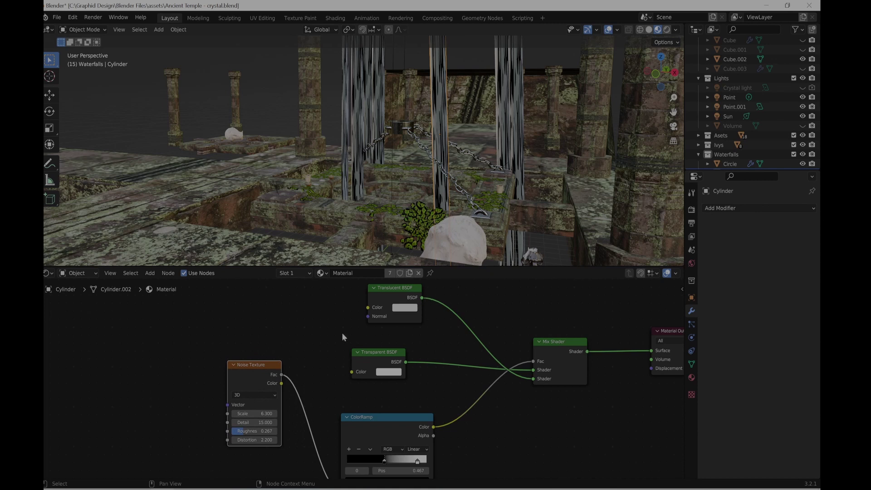
{"action": "left_click_drag", "start_coordinate": [388, 287], "coordinate": [385, 293]}
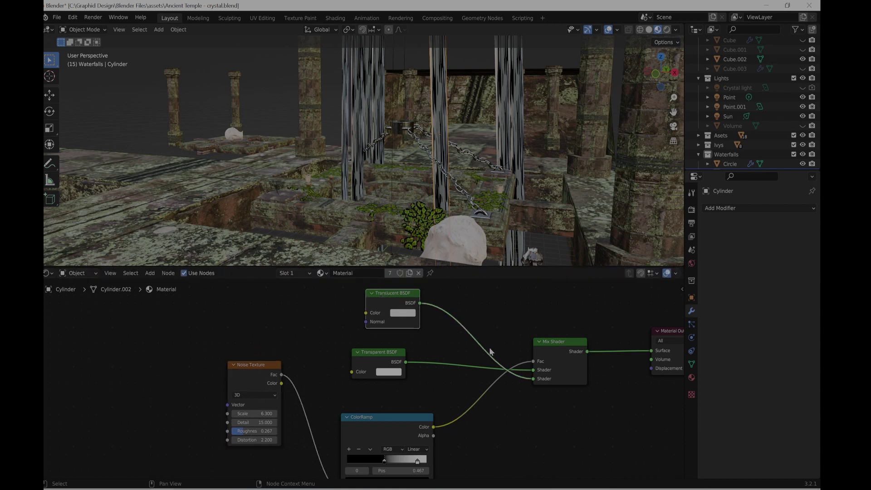
{"action": "left_click_drag", "start_coordinate": [550, 344], "coordinate": [533, 334]}
{"action": "left_click_drag", "start_coordinate": [377, 360], "coordinate": [389, 361]}
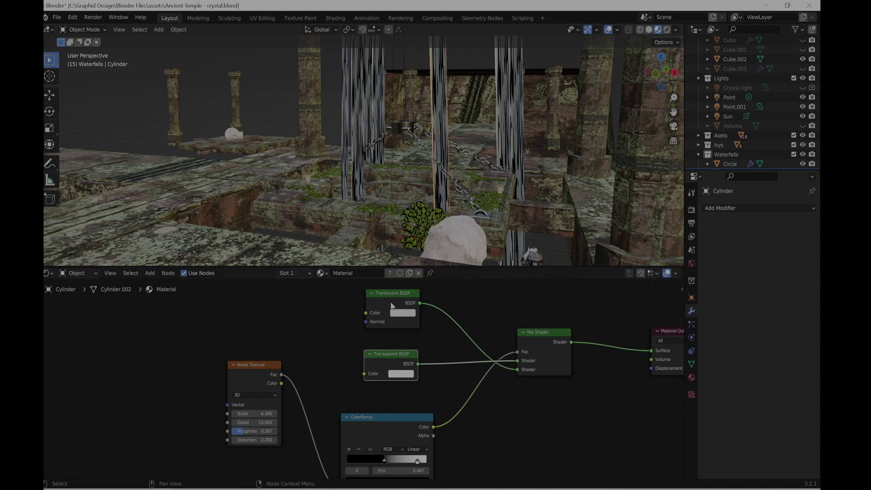
{"action": "middle_click_drag", "start_coordinate": [448, 386], "coordinate": [441, 364]}
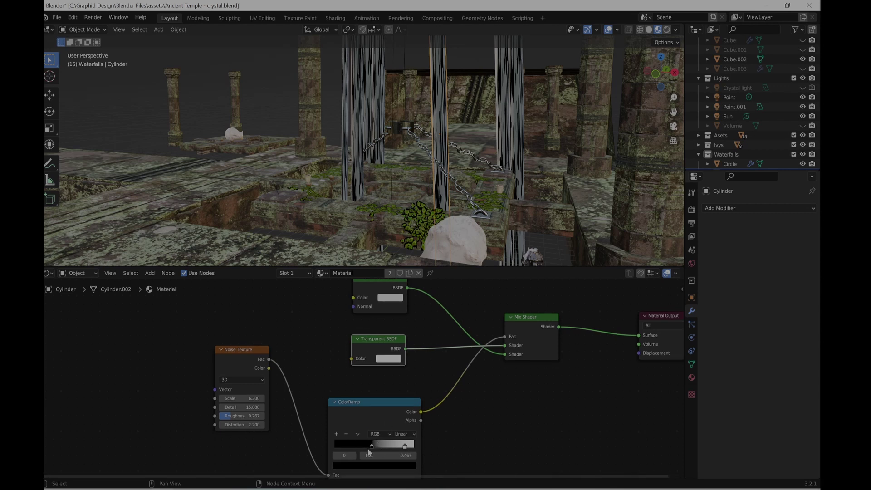
- Move the ColorRamp's black stop to about 0.54 in the waterfall material and check the streaks on the columns
{"action": "mouse_move", "coordinate": [371, 449]}
{"action": "left_mouse_down"}
{"action": "mouse_move", "coordinate": [383, 445]}
{"action": "mouse_move", "coordinate": [376, 440]}
{"action": "left_mouse_up"}
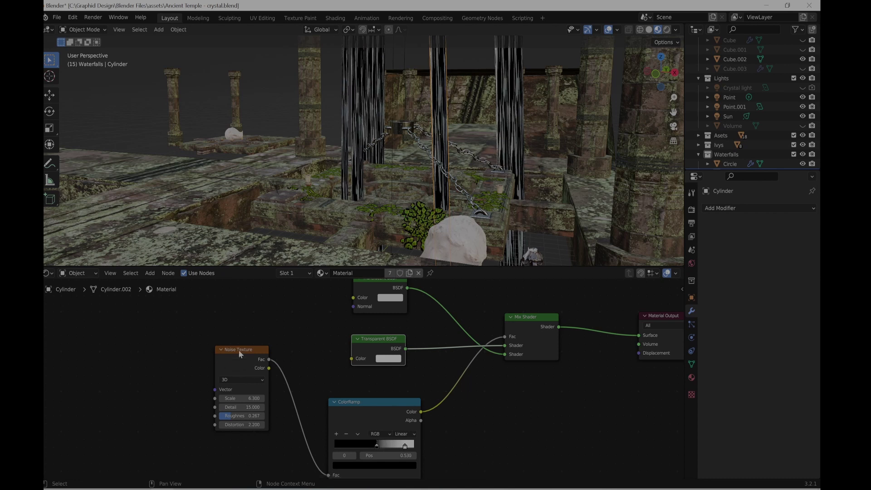
{"action": "left_click_drag", "start_coordinate": [238, 350], "coordinate": [250, 353]}
{"action": "middle_click_drag", "start_coordinate": [487, 300], "coordinate": [481, 351]}
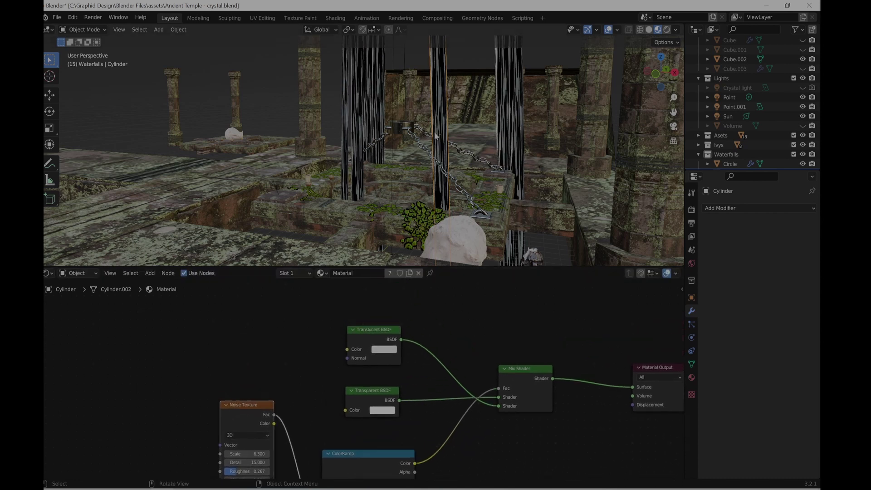
{"action": "scroll", "coordinate": [434, 134], "scroll_direction": "down", "scroll_amount": 2}
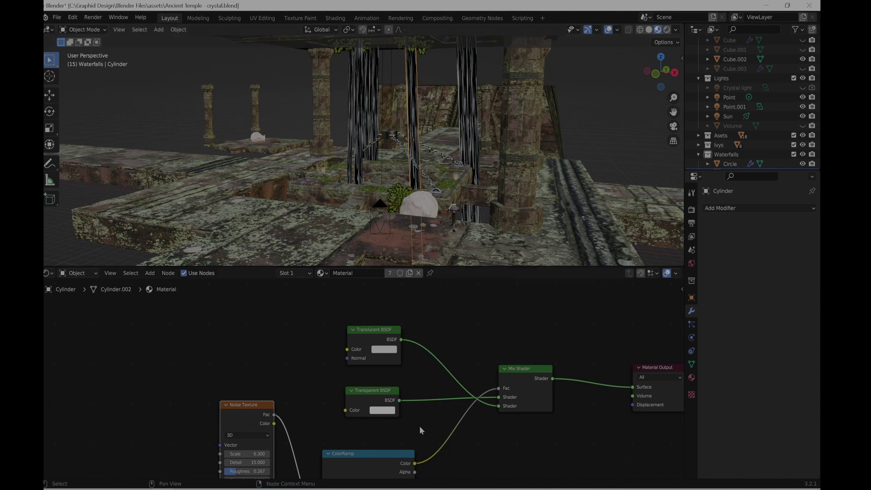
{"action": "middle_click_drag", "start_coordinate": [432, 433], "coordinate": [422, 344]}
{"action": "left_click_drag", "start_coordinate": [361, 409], "coordinate": [362, 410]}
{"action": "mouse_move", "coordinate": [486, 161]}
{"action": "middle_mouse_down"}
{"action": "mouse_move", "coordinate": [513, 173]}
{"action": "mouse_move", "coordinate": [481, 159]}
{"action": "mouse_move", "coordinate": [502, 164]}
{"action": "middle_mouse_up"}
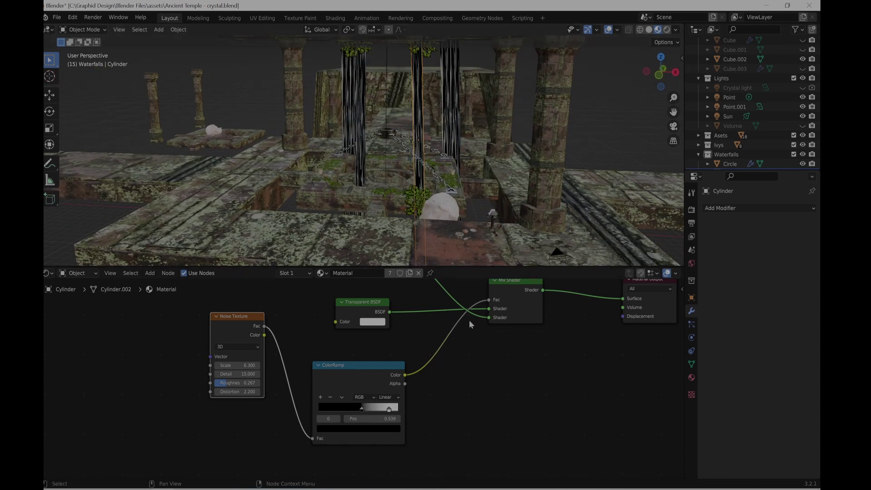
- Show the viewport in rendered shading to view the waterfalls under the scene lighting
{"action": "scroll", "coordinate": [464, 353], "scroll_direction": "down", "scroll_amount": 2}
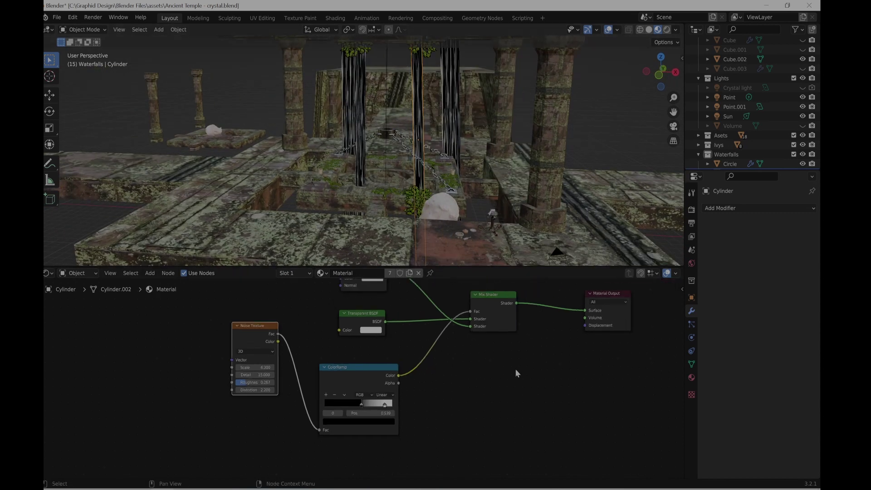
{"action": "left_click", "coordinate": [666, 30]}
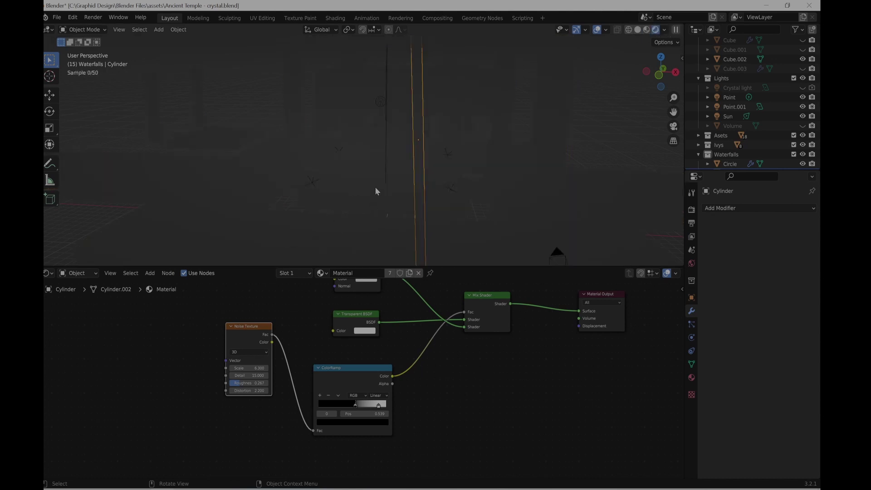
{"action": "middle_click_drag", "start_coordinate": [398, 176], "coordinate": [405, 135]}
- Select the Sun spot light above the temple and examine its position, color, power and radius settings
{"action": "left_click", "coordinate": [381, 68]}
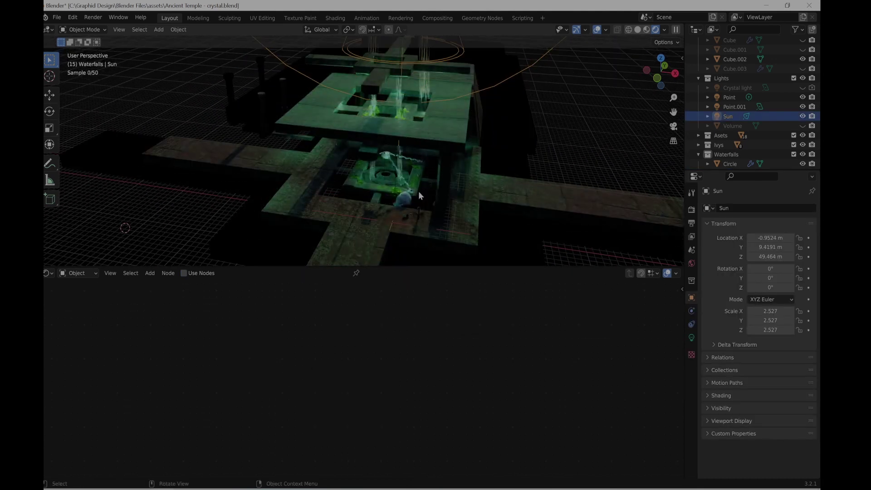
{"action": "scroll", "coordinate": [419, 191], "scroll_direction": "up", "scroll_amount": 3}
{"action": "middle_click_drag", "start_coordinate": [422, 229], "coordinate": [418, 194]}
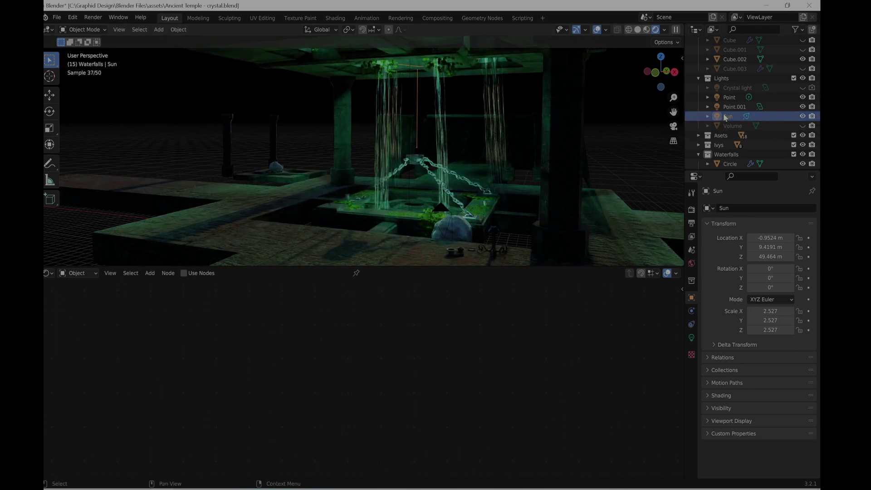
{"action": "middle_click_drag", "start_coordinate": [454, 151], "coordinate": [467, 202]}
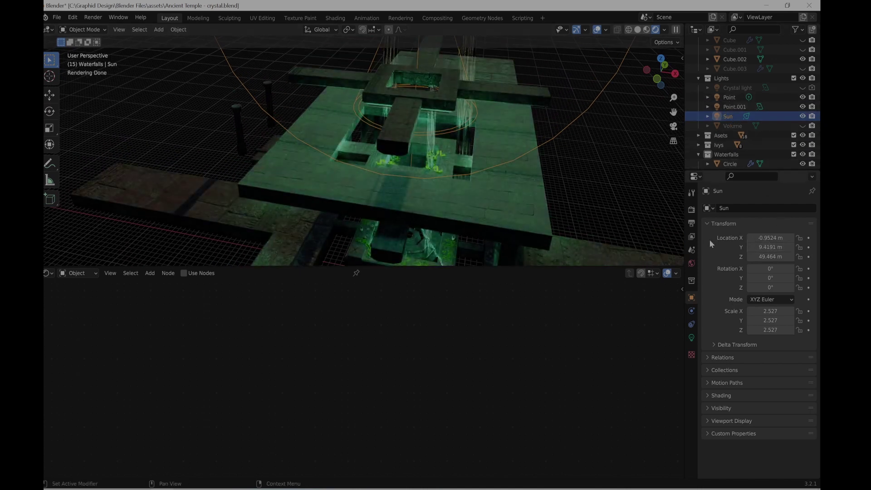
{"action": "left_click", "coordinate": [691, 337]}
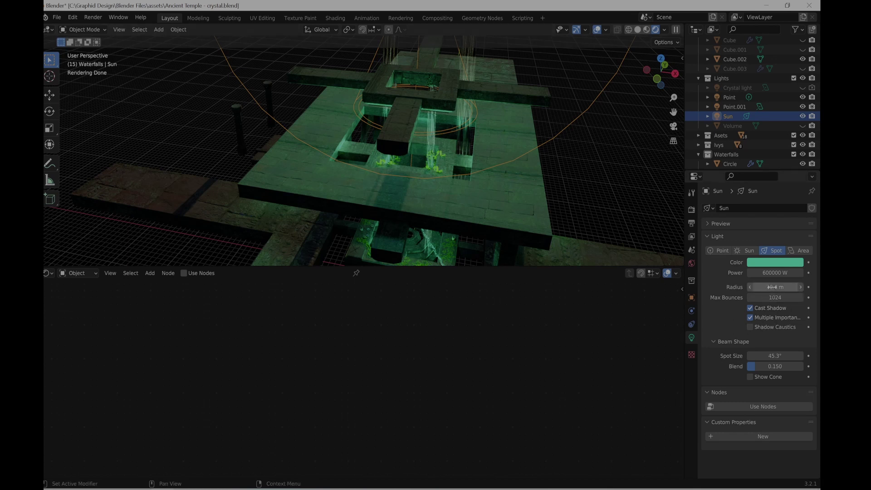
{"action": "left_click_drag", "start_coordinate": [772, 287], "coordinate": [779, 287]}
{"action": "middle_click_drag", "start_coordinate": [463, 237], "coordinate": [446, 196]}
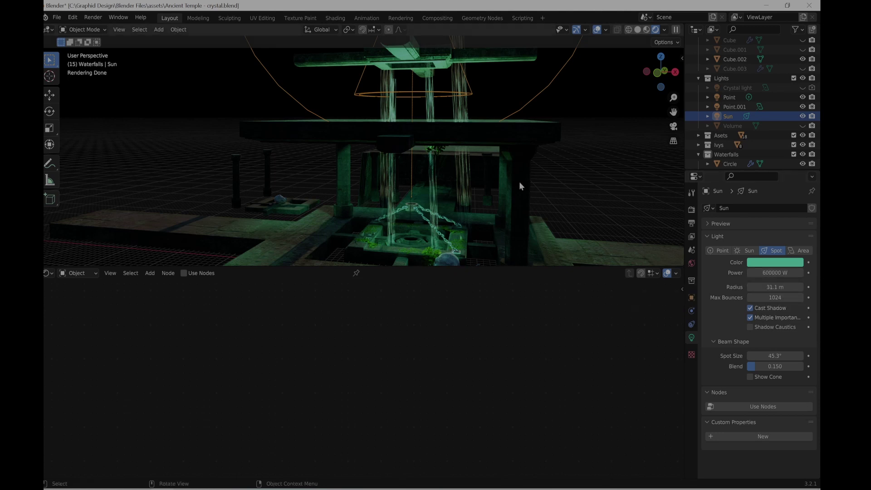
- Select the Point.001 area light and examine its settings and its placement above the central platform
{"action": "left_click", "coordinate": [735, 109]}
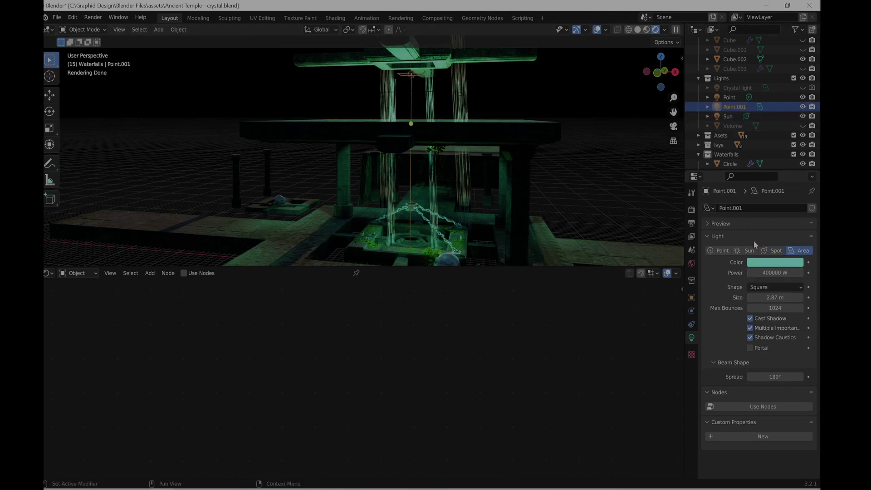
{"action": "key", "text": "KP_Decimal"}
{"action": "middle_click_drag", "start_coordinate": [475, 206], "coordinate": [412, 195]}
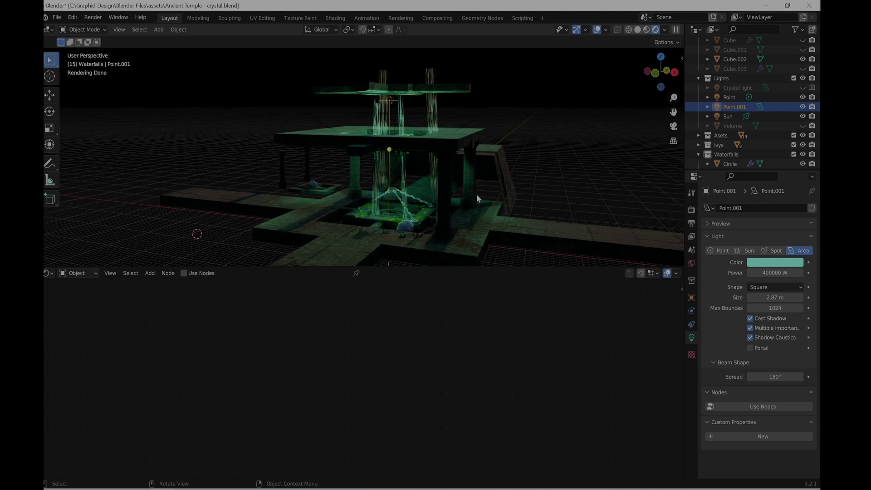
{"action": "middle_click_drag", "start_coordinate": [404, 216], "coordinate": [472, 227]}
{"action": "scroll", "coordinate": [743, 83], "scroll_direction": "up", "scroll_amount": 3}
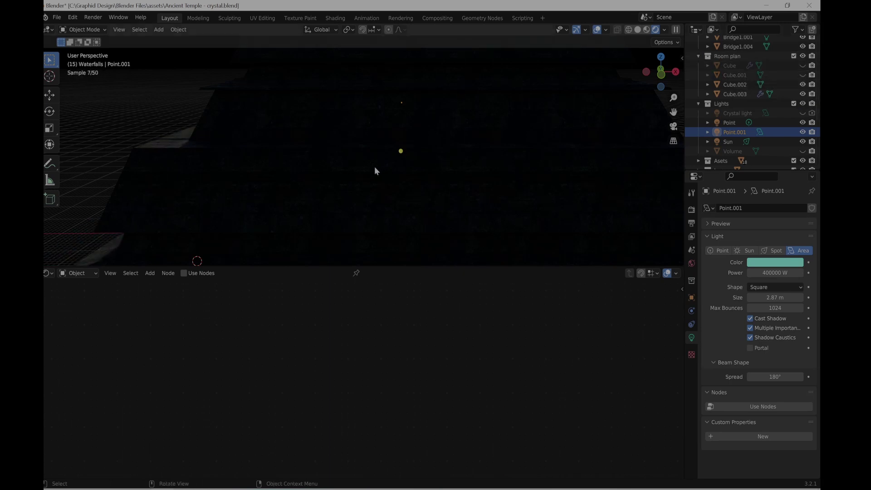
- Unhide Cube.001 and Cube in the Room plan collection and frame the scene through the camera
{"action": "middle_click_drag", "start_coordinate": [374, 171], "coordinate": [454, 188]}
{"action": "left_click", "coordinate": [803, 76]}
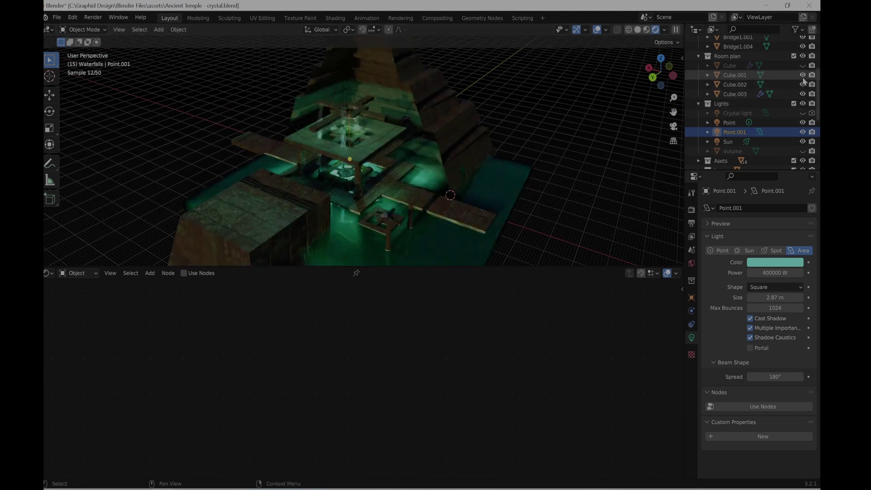
{"action": "left_click", "coordinate": [803, 65]}
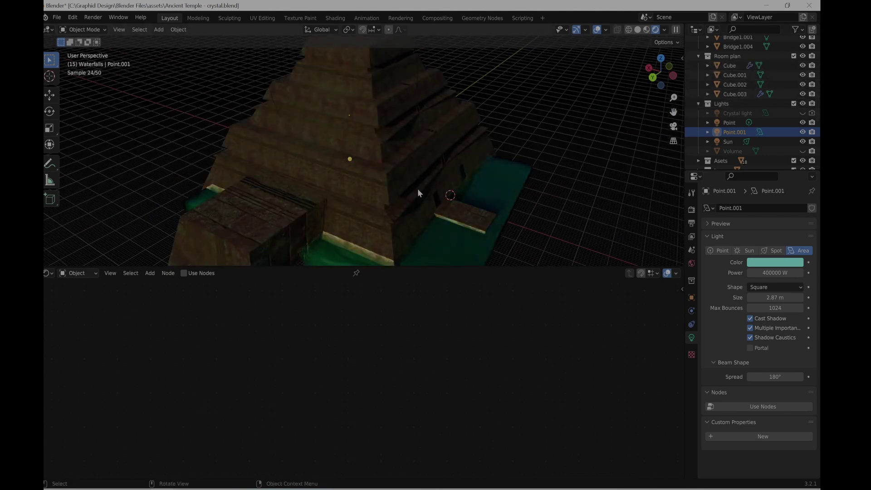
{"action": "key", "text": "KP_0"}
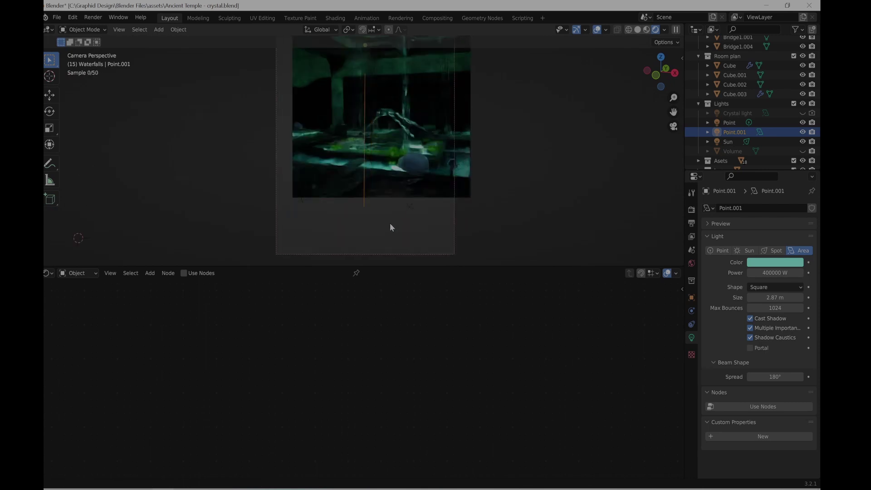
{"action": "middle_click_drag", "start_coordinate": [390, 228], "coordinate": [406, 238], "text": "shift"}
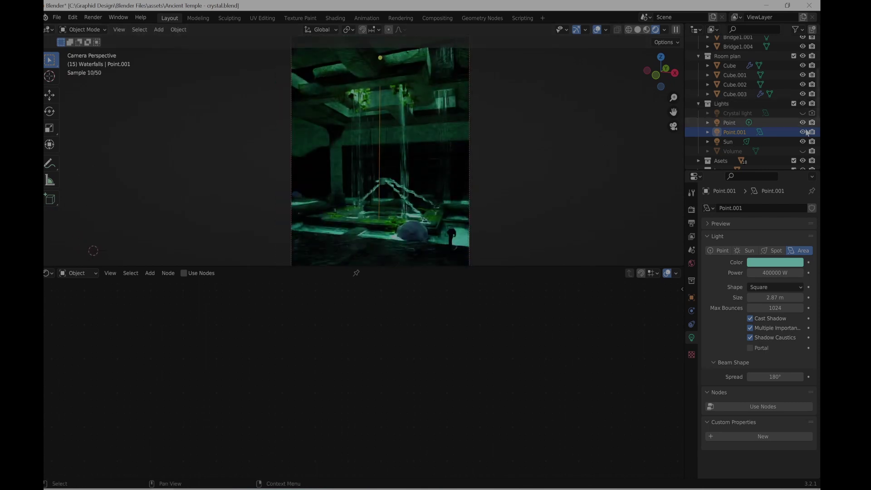
- Toggle the Point.001 and Sun lights off and back on to compare their effect in the camera view
{"action": "left_click", "coordinate": [802, 132]}
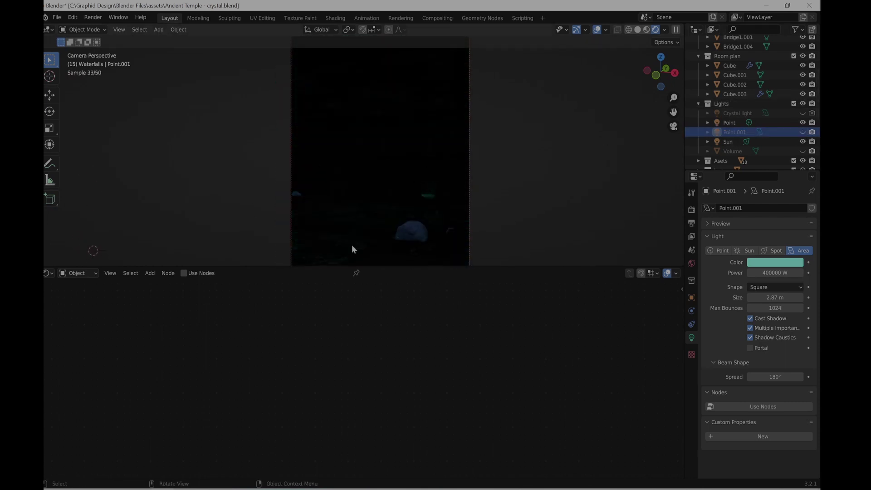
{"action": "left_click", "coordinate": [803, 132]}
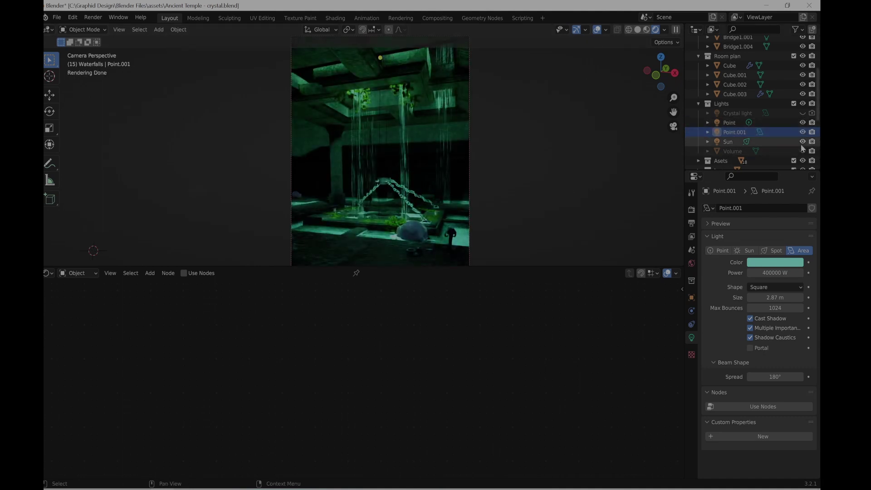
{"action": "left_click", "coordinate": [801, 142]}
{"action": "left_click", "coordinate": [801, 142]}
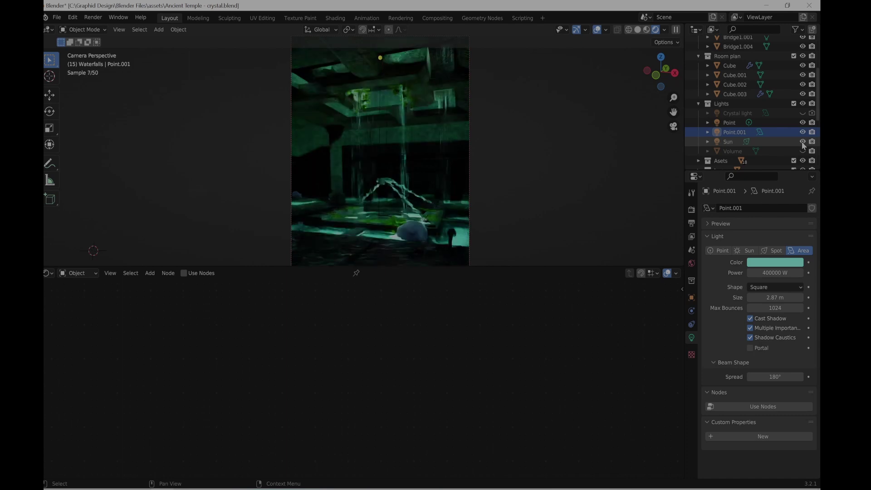
{"action": "left_click", "coordinate": [802, 142]}
{"action": "left_click", "coordinate": [802, 142]}
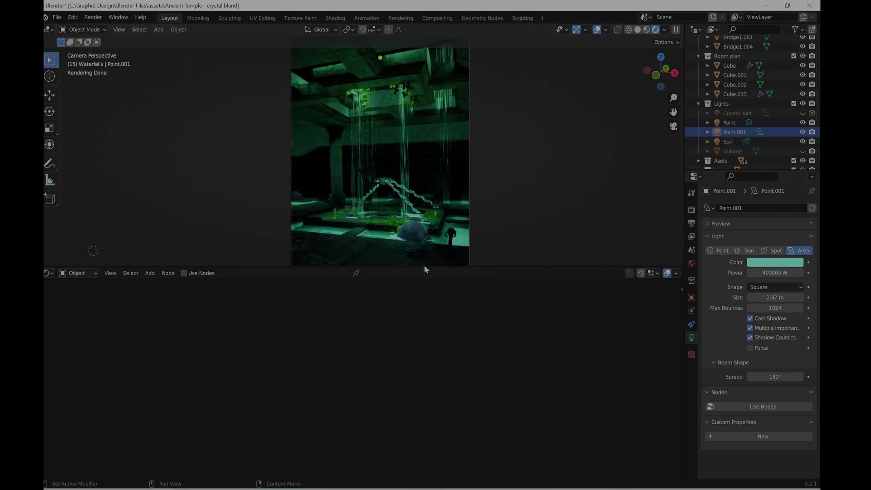
{"action": "left_click", "coordinate": [802, 142]}
- Select the Sun light, view the pyramid from outside, and switch the viewport to solid shading
{"action": "scroll", "coordinate": [466, 185], "scroll_direction": "down", "scroll_amount": 2}
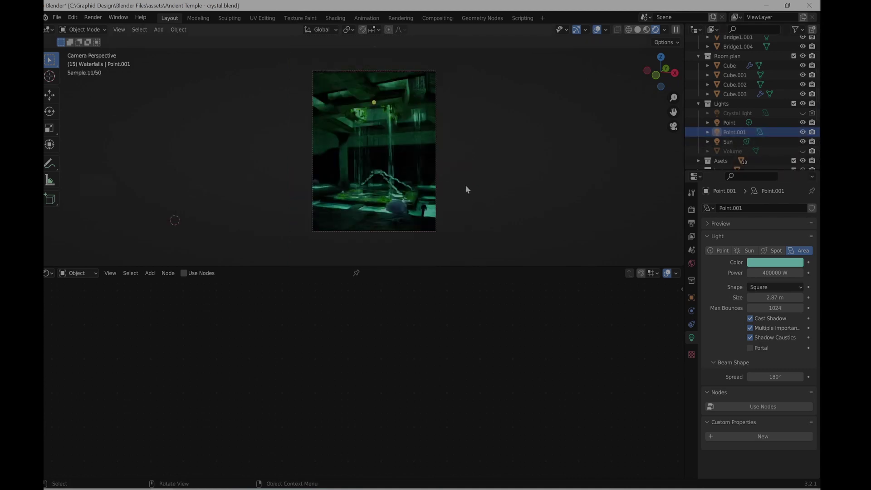
{"action": "middle_click_drag", "start_coordinate": [465, 186], "coordinate": [432, 189]}
{"action": "left_click", "coordinate": [750, 143]}
{"action": "middle_click_drag", "start_coordinate": [369, 182], "coordinate": [540, 140]}
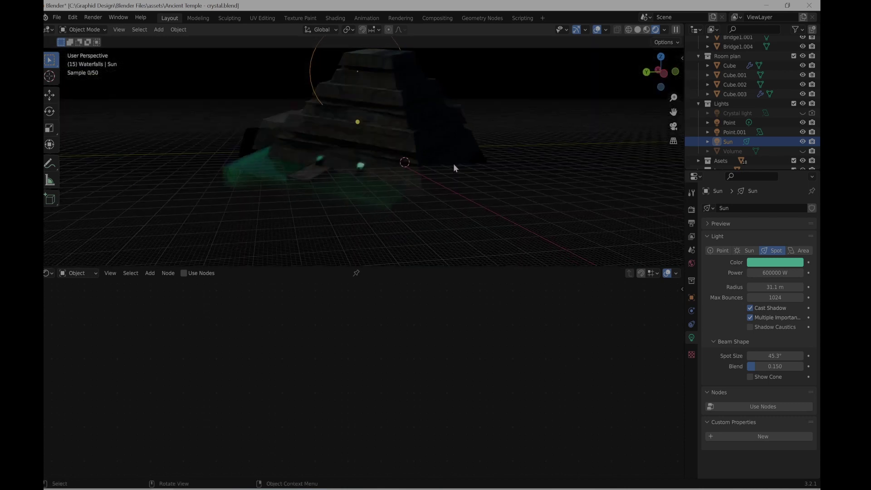
{"action": "left_click", "coordinate": [637, 30]}
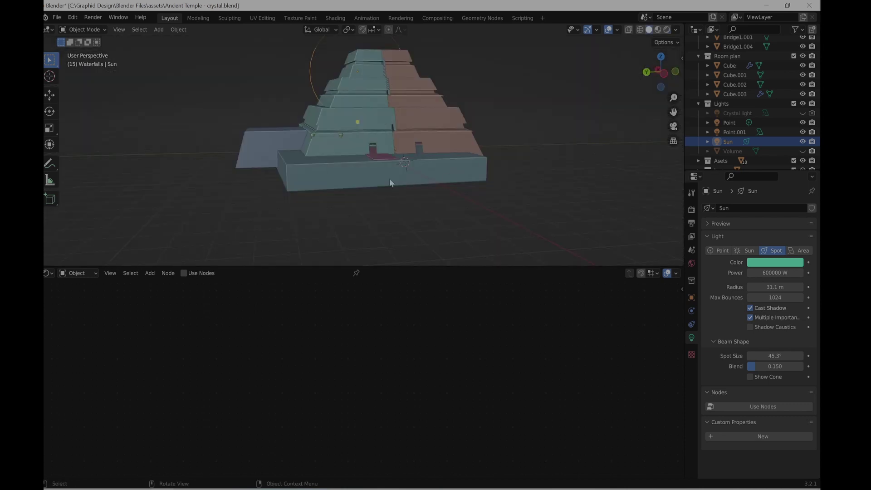
- Hide both halves of the pyramid shell, Cube and Cube.003, exposing the temple interior from outside
{"action": "middle_click_drag", "start_coordinate": [390, 182], "coordinate": [372, 169]}
{"action": "left_click", "coordinate": [372, 168]}
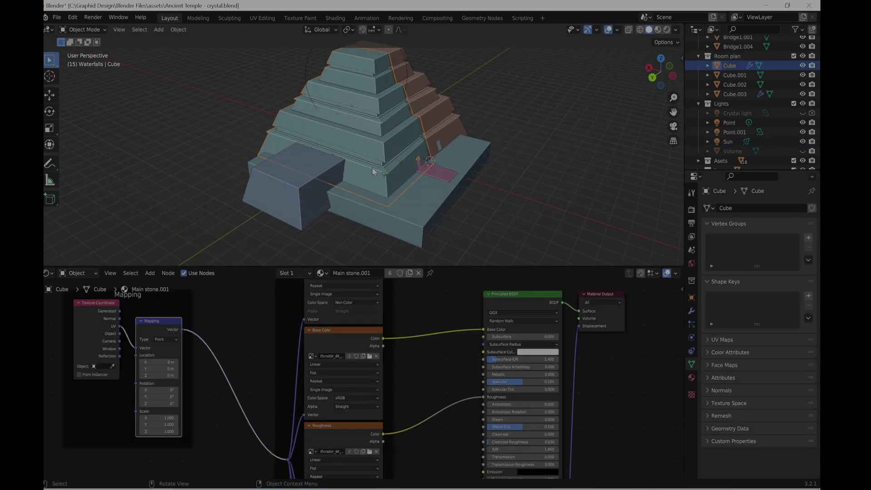
{"action": "key", "text": "h"}
{"action": "scroll", "coordinate": [388, 159], "scroll_direction": "up", "scroll_amount": 5}
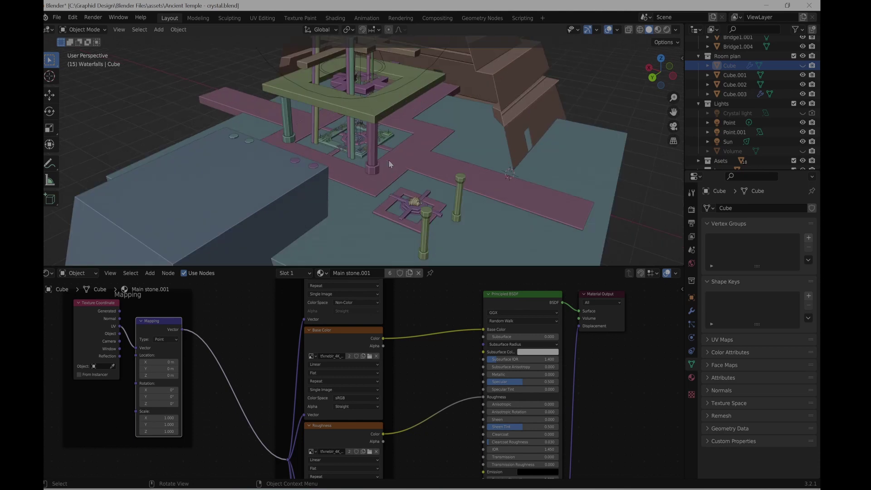
{"action": "left_click", "coordinate": [236, 220]}
{"action": "middle_click_drag", "start_coordinate": [235, 220], "coordinate": [309, 176]}
{"action": "left_click", "coordinate": [288, 181]}
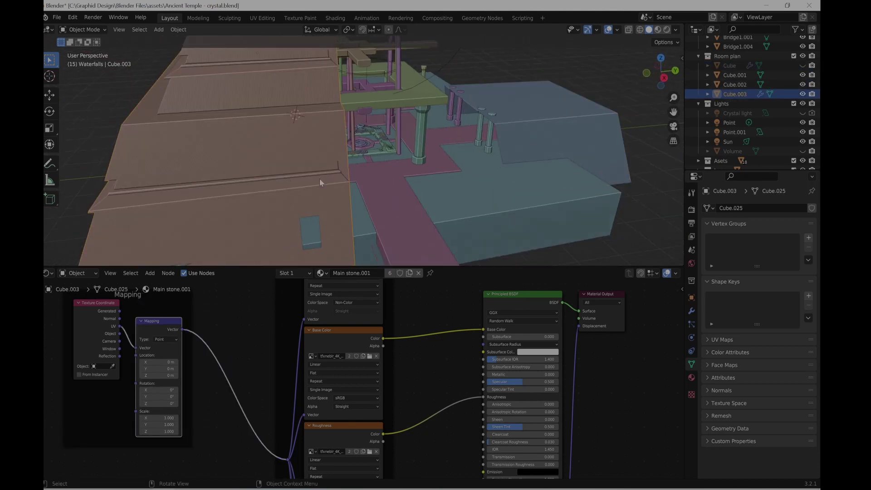
{"action": "key", "text": "h"}
{"action": "middle_click_drag", "start_coordinate": [320, 184], "coordinate": [401, 173]}
- Select the Cube.001 water block and examine the walkways, pillars and central platform standing on it
{"action": "left_click", "coordinate": [418, 216]}
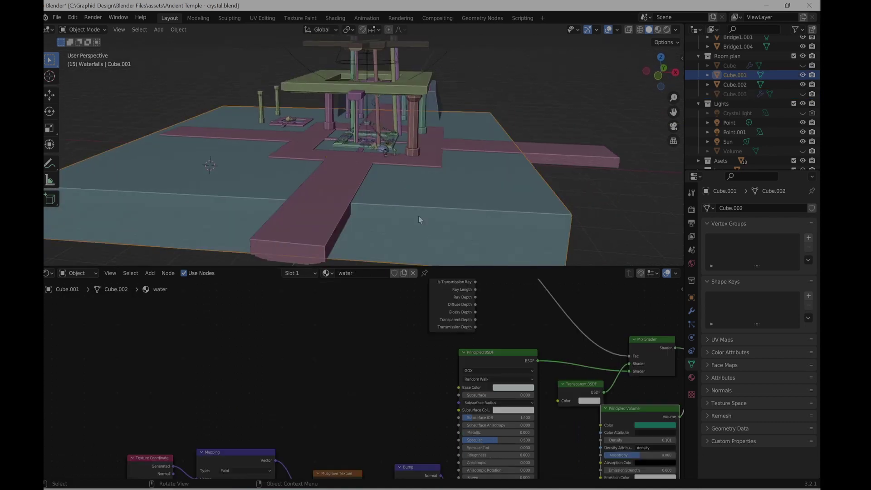
{"action": "middle_click_drag", "start_coordinate": [382, 219], "coordinate": [377, 193]}
{"action": "scroll", "coordinate": [377, 181], "scroll_direction": "up", "scroll_amount": 4}
{"action": "scroll", "coordinate": [377, 177], "scroll_direction": "up", "scroll_amount": 4}
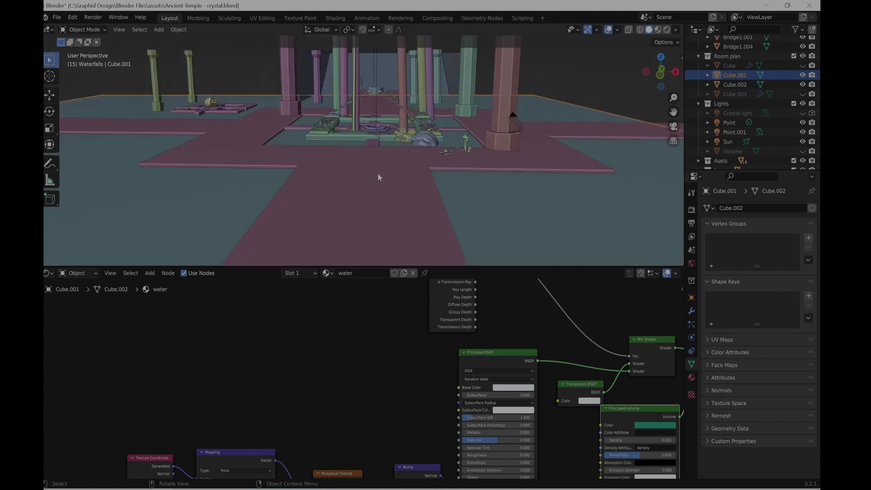
{"action": "middle_click_drag", "start_coordinate": [394, 155], "coordinate": [400, 188]}
{"action": "scroll", "coordinate": [385, 183], "scroll_direction": "down", "scroll_amount": 2}
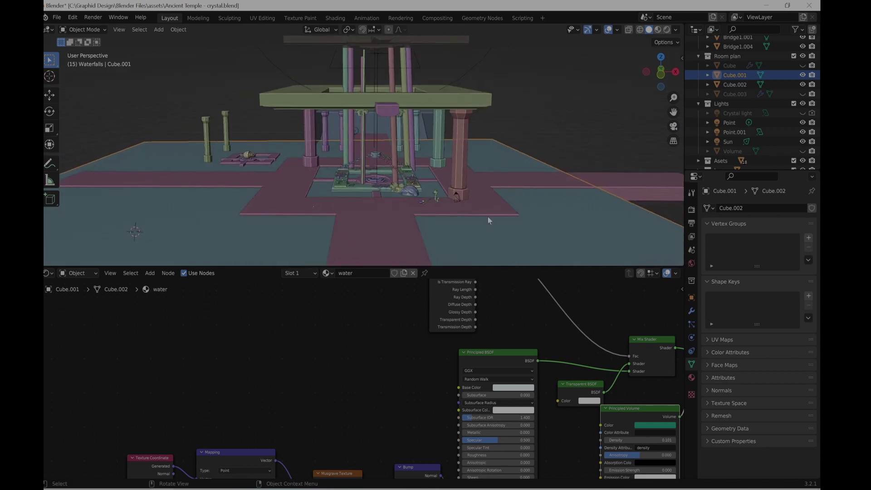
- Close Blender without saving, switch to Ancient Temple - Crystal.psd in Photoshop, and enlarge the composite to 50%
{"action": "left_click", "coordinate": [809, 5]}
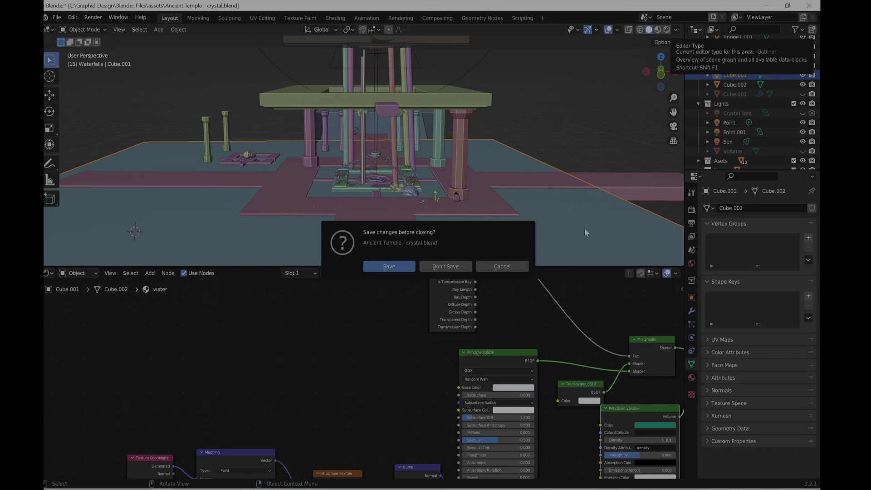
{"action": "left_click", "coordinate": [434, 268]}
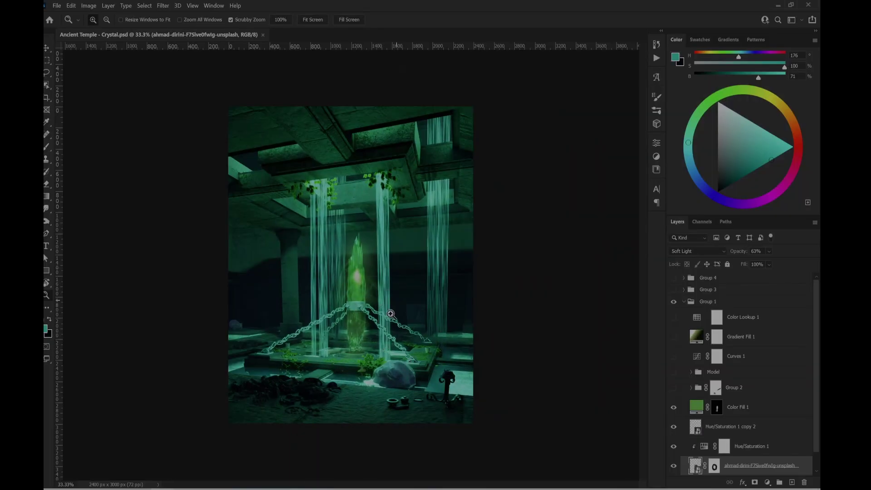
{"action": "left_click", "coordinate": [380, 345]}
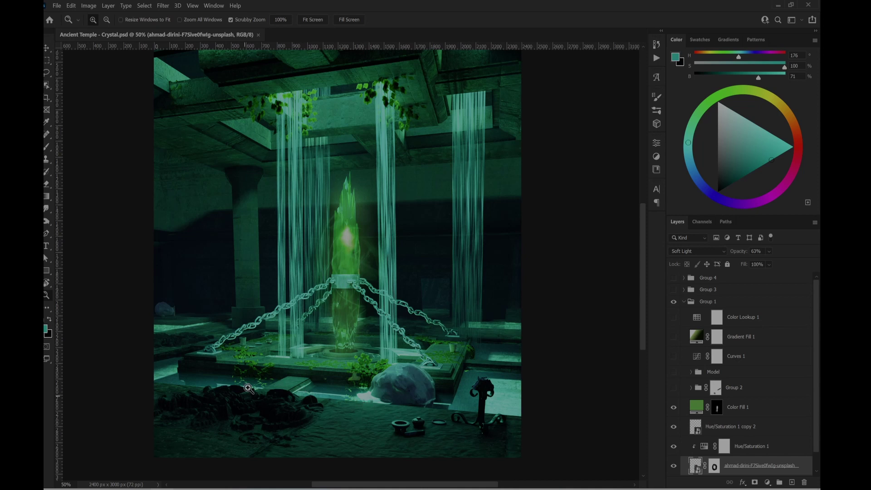
{"action": "scroll", "coordinate": [370, 249], "scroll_direction": "up", "scroll_amount": 1}
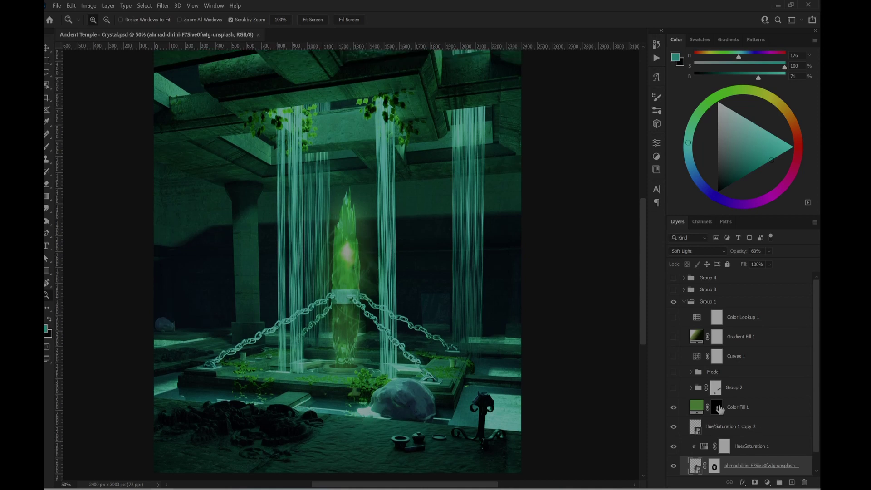
- Hide Color Fill 1, Hue/Saturation 1 copy 2, Hue/Saturation 1 and the unsplash smoke layer above the Ancient Temple render
{"action": "scroll", "coordinate": [719, 409], "scroll_direction": "down", "scroll_amount": 1}
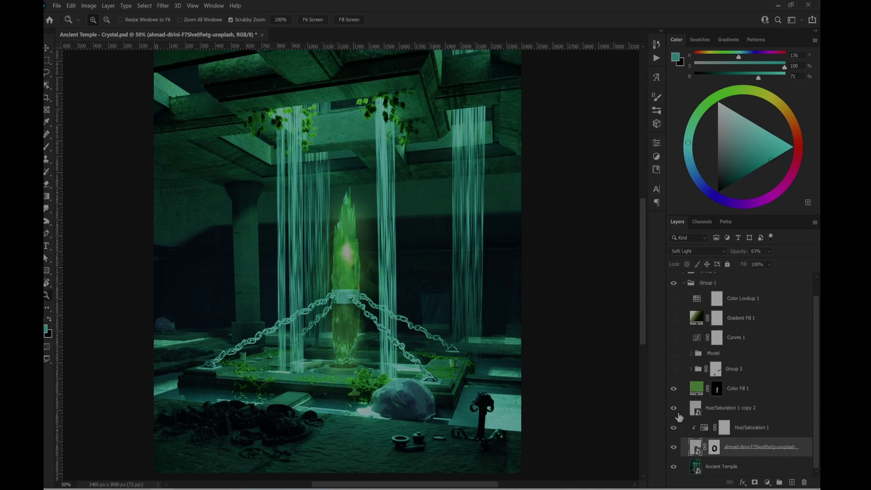
{"action": "left_click", "coordinate": [674, 408]}
{"action": "left_click", "coordinate": [674, 389]}
{"action": "left_click", "coordinate": [673, 427]}
{"action": "left_click", "coordinate": [673, 446]}
- Examine the bare Ancient Temple render as a whole and up close around the crystal and foreground props
{"action": "scroll", "coordinate": [331, 309], "scroll_direction": "down", "scroll_amount": 2}
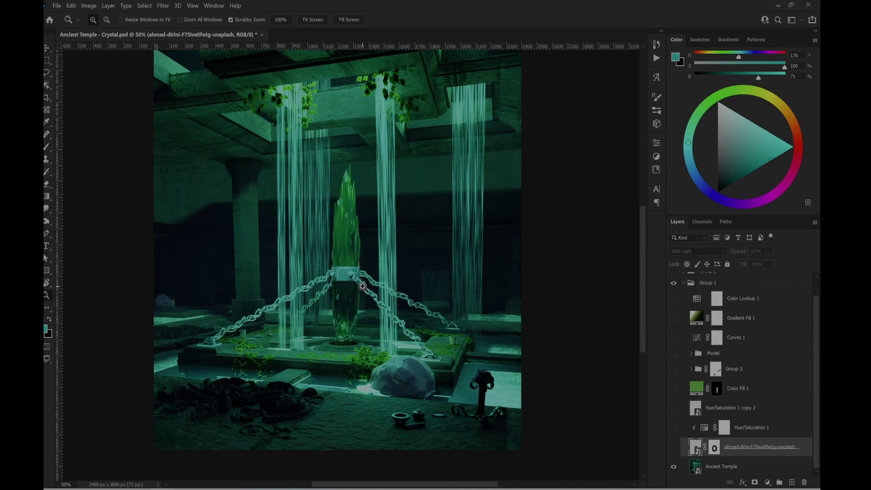
{"action": "left_click", "coordinate": [360, 288], "text": "alt"}
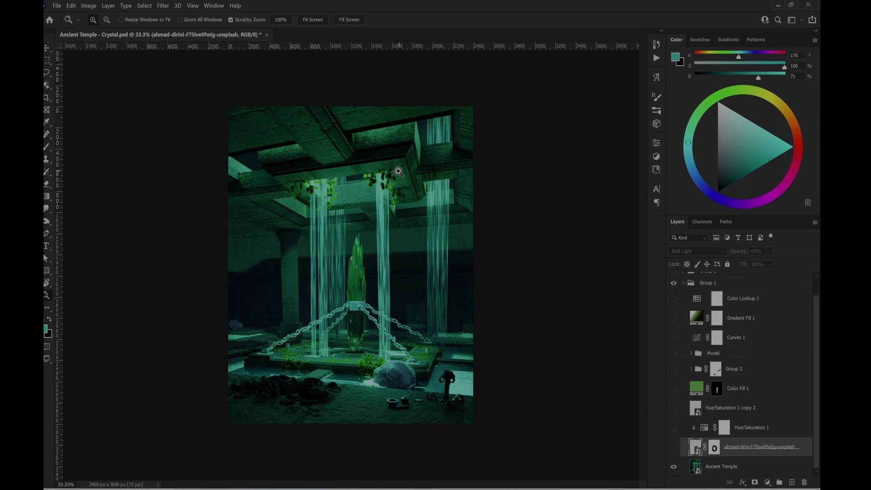
{"action": "left_click_drag", "start_coordinate": [399, 176], "coordinate": [389, 145]}
{"action": "left_click_drag", "start_coordinate": [361, 334], "coordinate": [373, 349]}
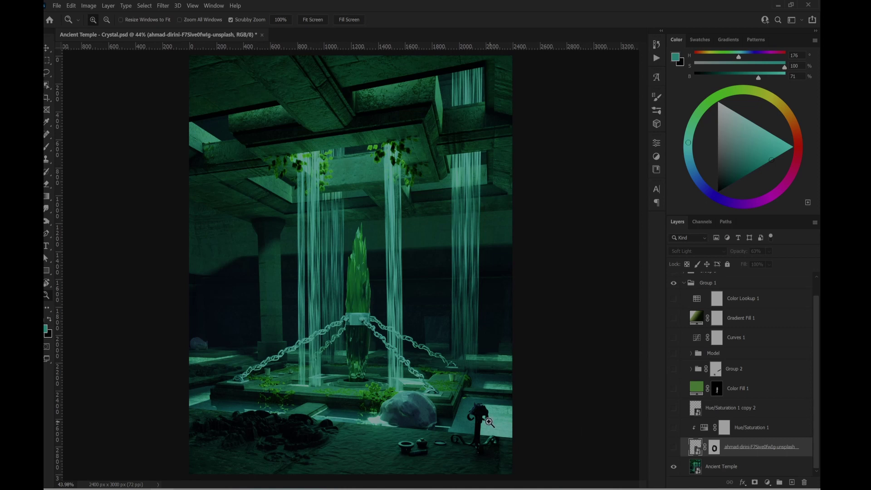
{"action": "left_click", "coordinate": [451, 428]}
{"action": "left_click", "coordinate": [451, 428]}
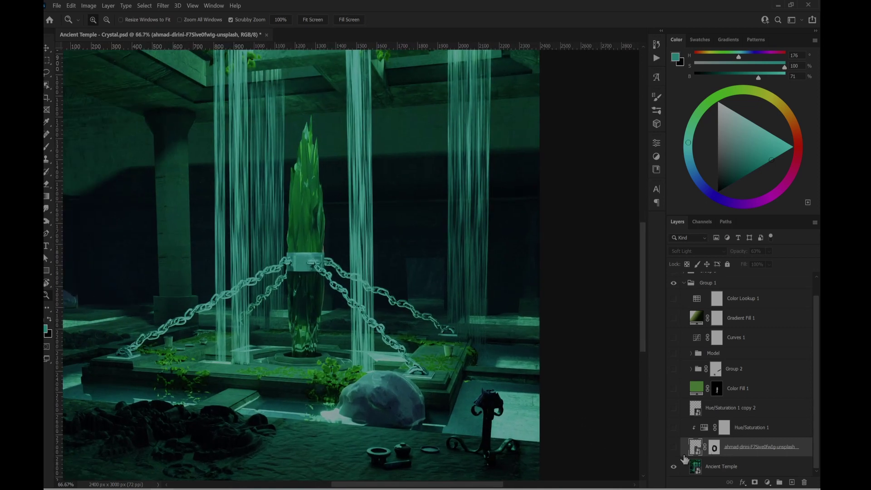
- Show the unsplash smoke layer and its clipped Hue/Saturation 1 adjustment, and view the crystal at 100%
{"action": "left_click", "coordinate": [675, 448]}
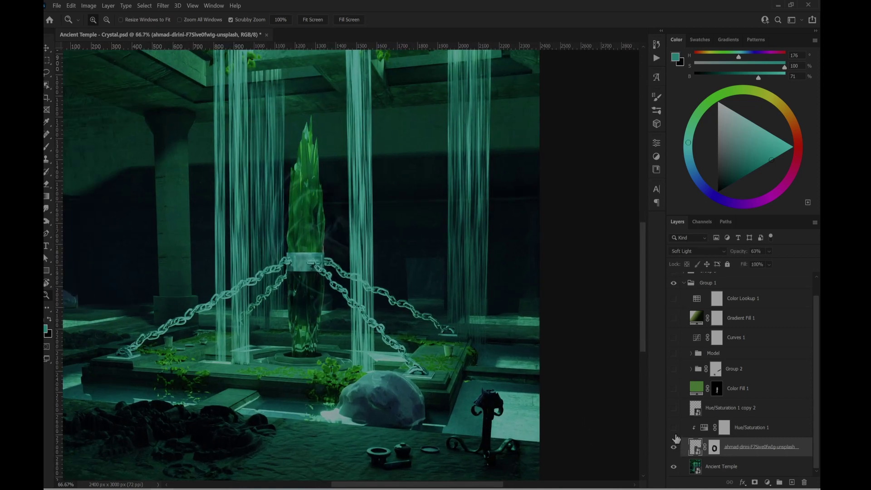
{"action": "left_click", "coordinate": [675, 434]}
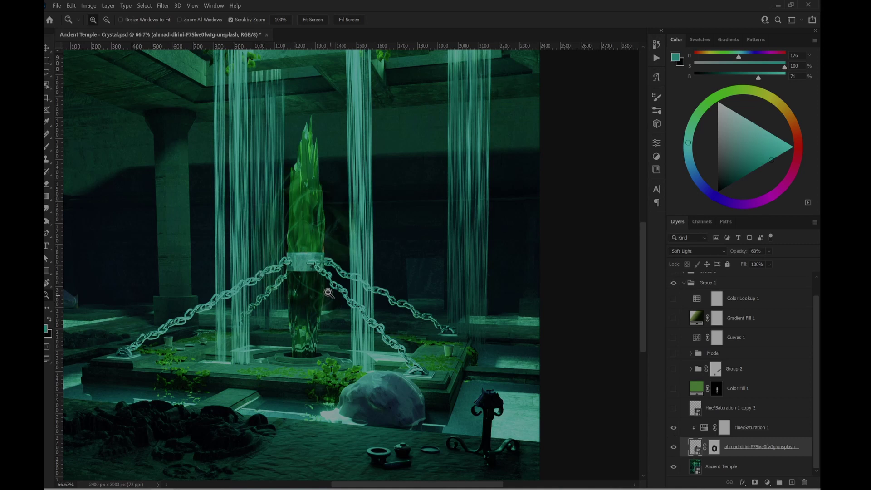
{"action": "left_click", "coordinate": [305, 225]}
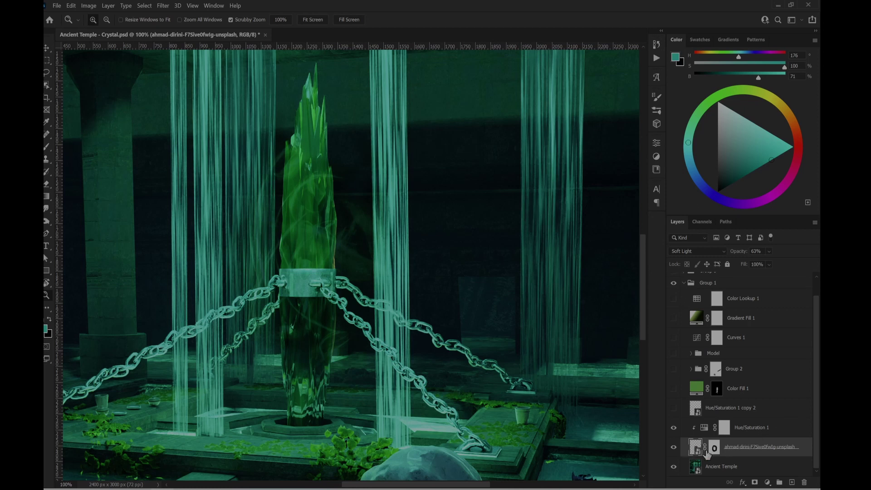
- Toggle the smoke layer's mask and the Hue/Saturation 1 adjustment off and back on to compare their effect
{"action": "left_click", "coordinate": [714, 449], "text": "shift"}
{"action": "left_click", "coordinate": [714, 448], "text": "shift"}
{"action": "left_click", "coordinate": [714, 448], "text": "shift"}
{"action": "left_click", "coordinate": [674, 427]}
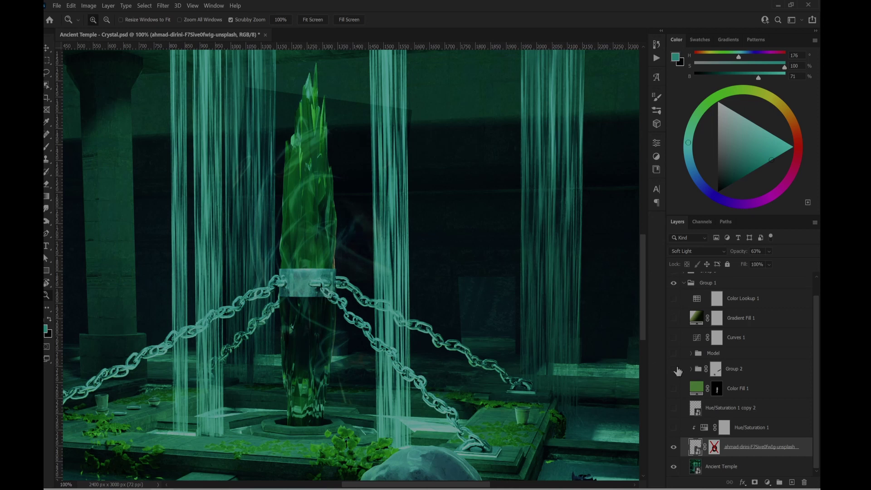
{"action": "left_click", "coordinate": [714, 447], "text": "shift"}
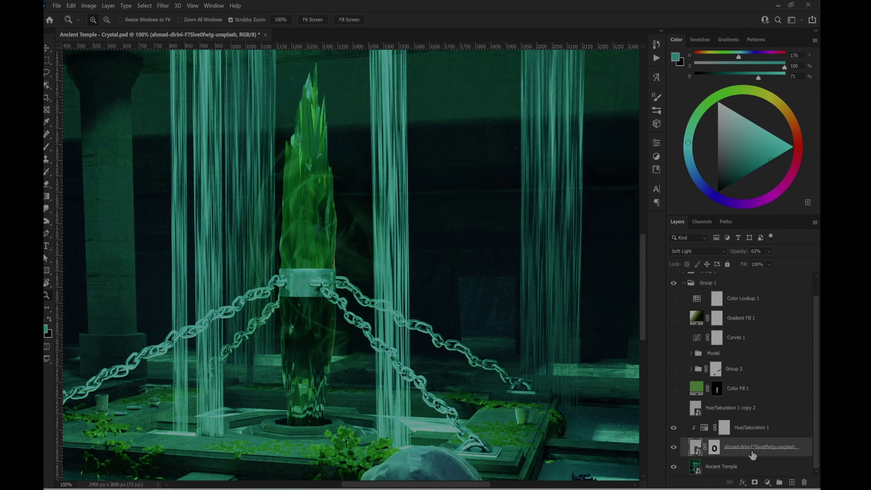
- Open the Hue/Saturation 1 adjustment and examine its colorize, hue, saturation and lightness settings
{"action": "double_click", "coordinate": [747, 448]}
{"action": "left_click", "coordinate": [757, 456]}
{"action": "double_click", "coordinate": [703, 429]}
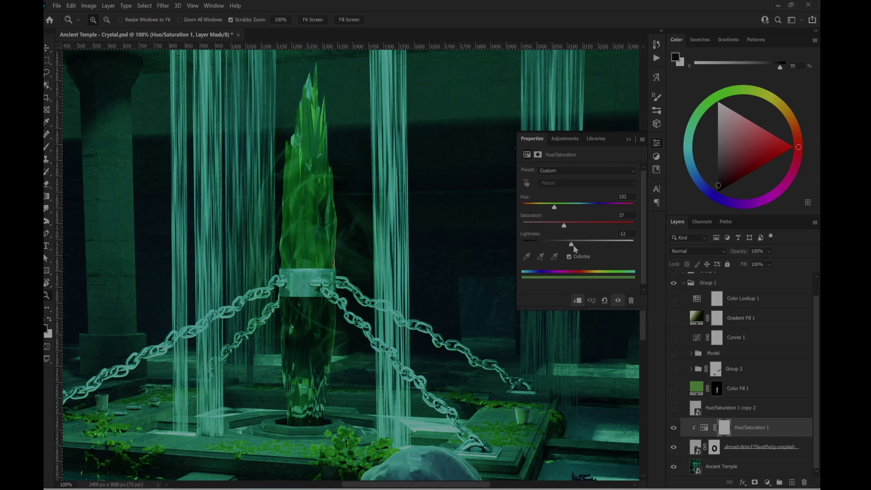
{"action": "left_click", "coordinate": [628, 140]}
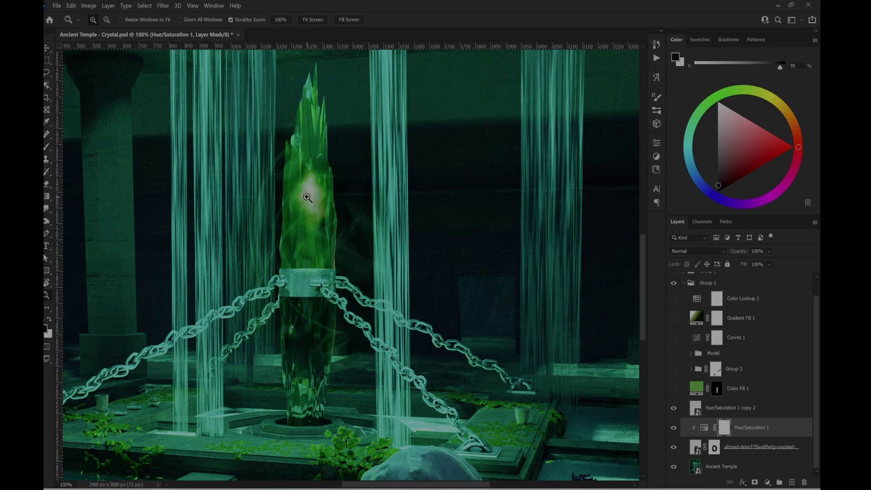
- Select the Hue/Saturation 1 copy 2 layer and examine its glow inside the crystal up close
{"action": "left_click", "coordinate": [318, 220]}
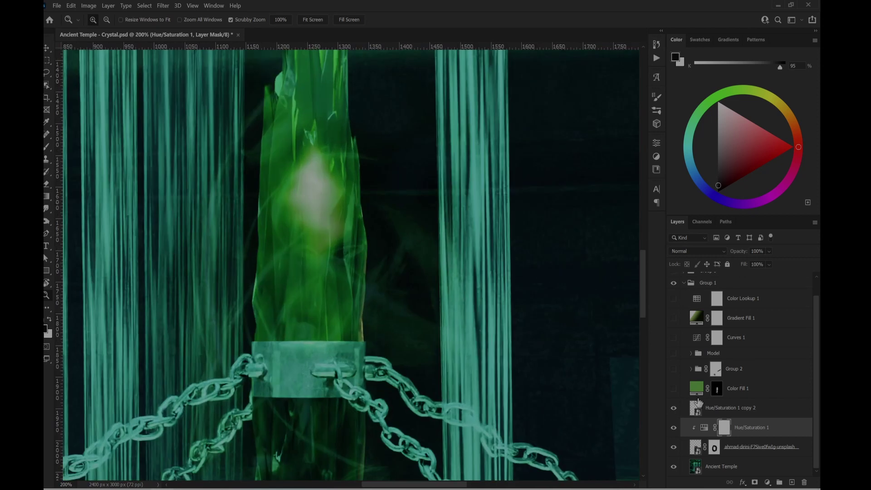
{"action": "left_click", "coordinate": [698, 410]}
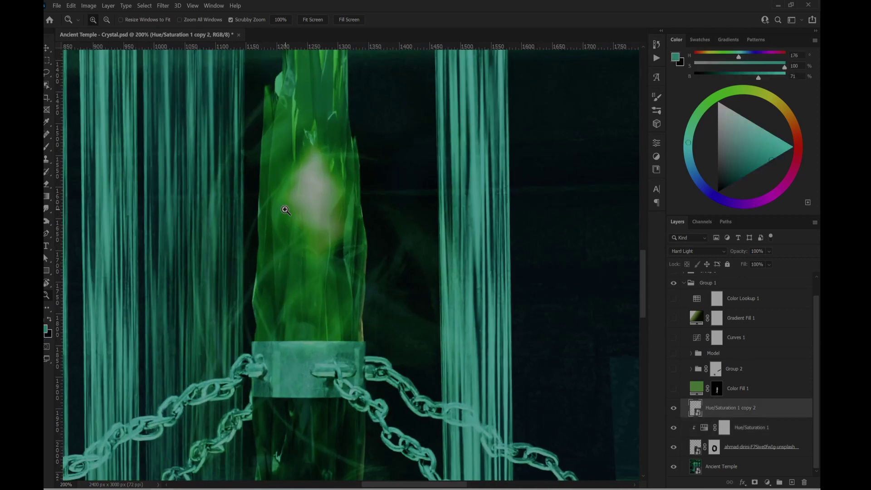
{"action": "left_click", "coordinate": [330, 217], "text": "alt"}
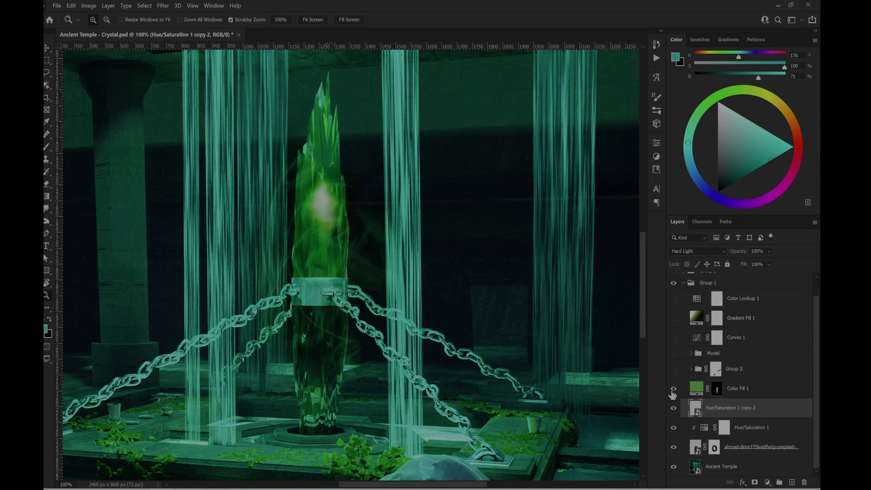
- Inspect the Color Fill 1 glow and its mask, along with the smoke layer's mask and the Brush tool used for them
{"action": "left_click", "coordinate": [702, 388]}
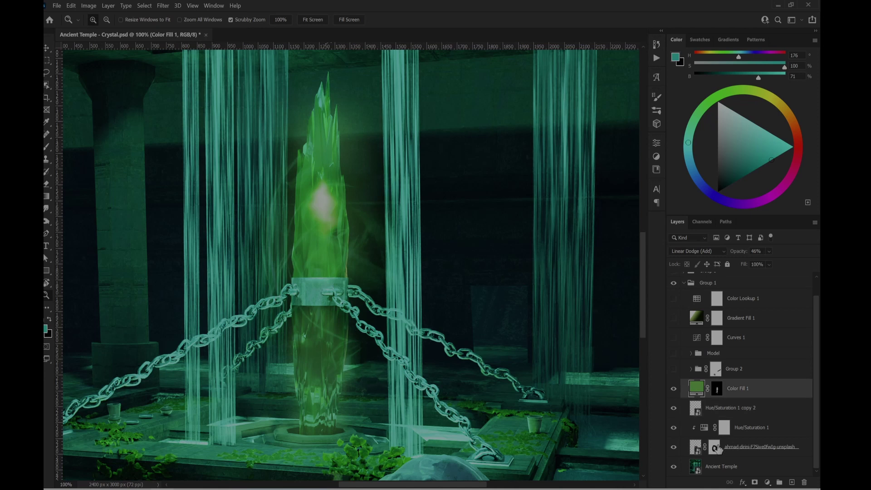
{"action": "left_click", "coordinate": [714, 447]}
{"action": "key", "text": "b"}
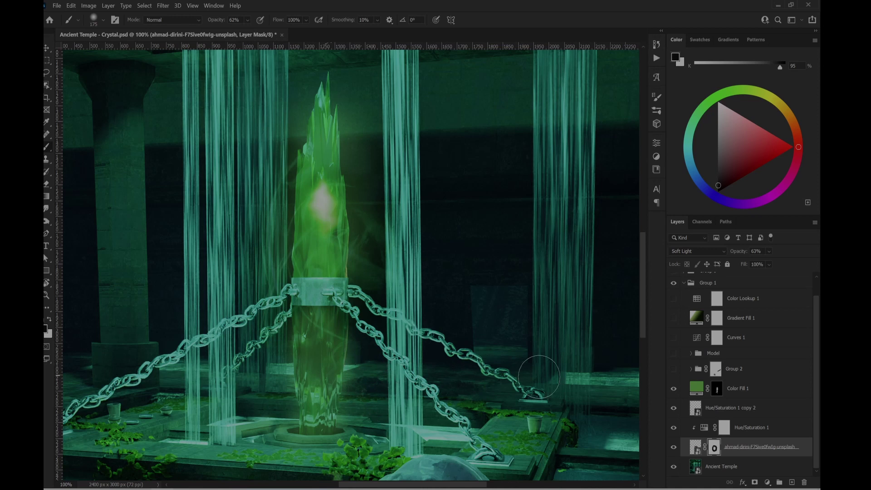
{"action": "left_click", "coordinate": [697, 390]}
{"action": "left_click", "coordinate": [714, 390]}
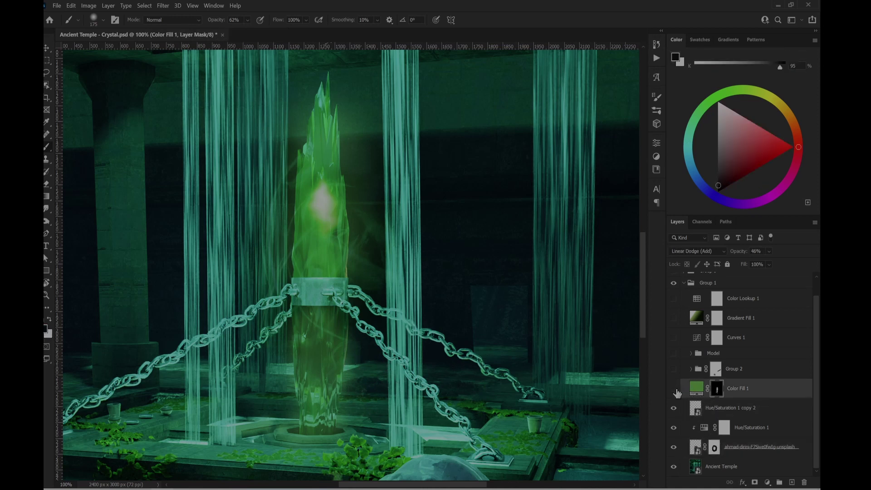
{"action": "left_click", "coordinate": [674, 388]}
- Show Group 2, expand its fog layers, and select the Hue/Saturation 2 layer with the composite at 50%
{"action": "left_click", "coordinate": [673, 369]}
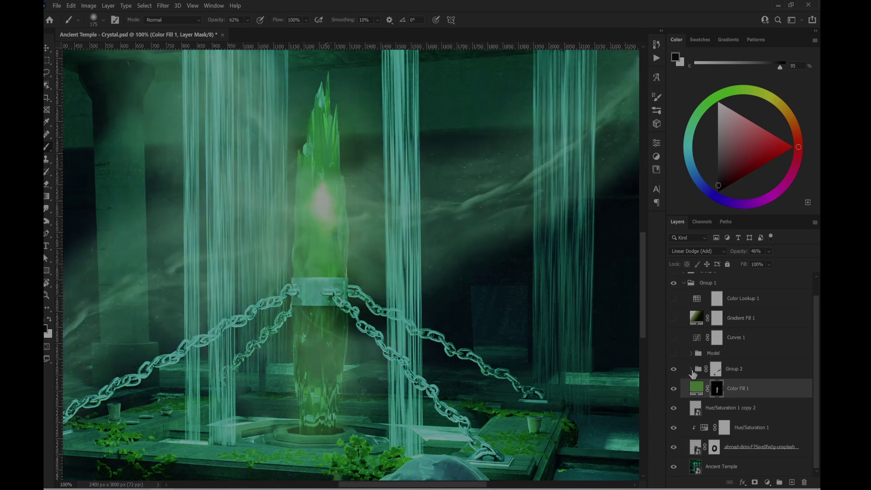
{"action": "left_click", "coordinate": [692, 370]}
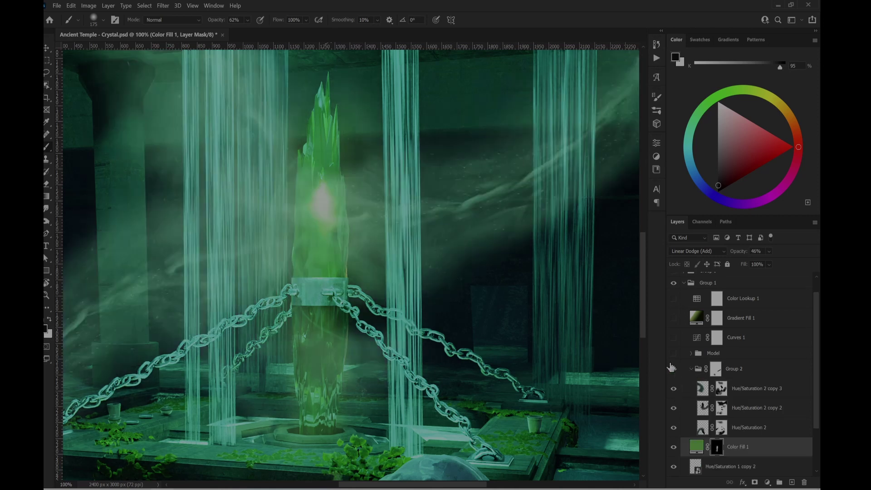
{"action": "key", "text": "z"}
{"action": "left_click", "coordinate": [466, 228], "text": "alt"}
{"action": "left_click", "coordinate": [313, 289], "text": "alt"}
{"action": "key", "text": "v"}
{"action": "left_click", "coordinate": [301, 292]}
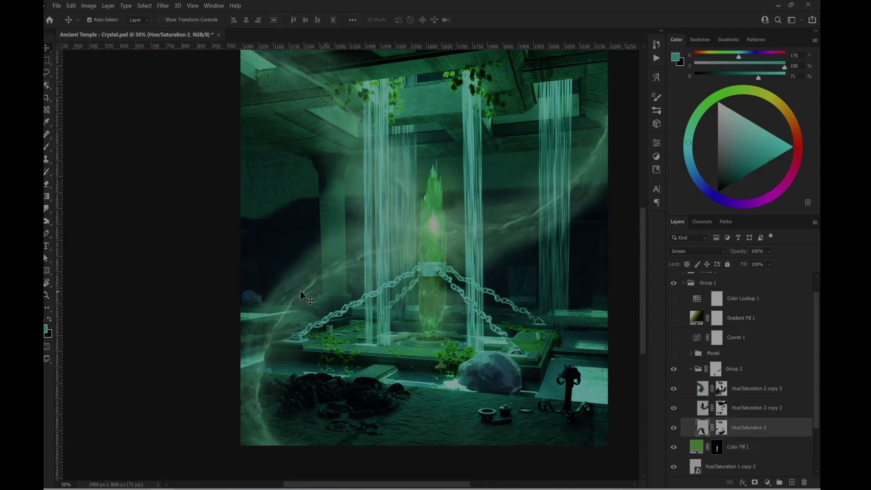
- Disable and re-enable the mask on the Hue/Saturation 2 fog layer to compare its effect
{"action": "left_click", "coordinate": [721, 429]}
{"action": "left_click", "coordinate": [703, 429]}
{"action": "left_click", "coordinate": [721, 429], "text": "shift"}
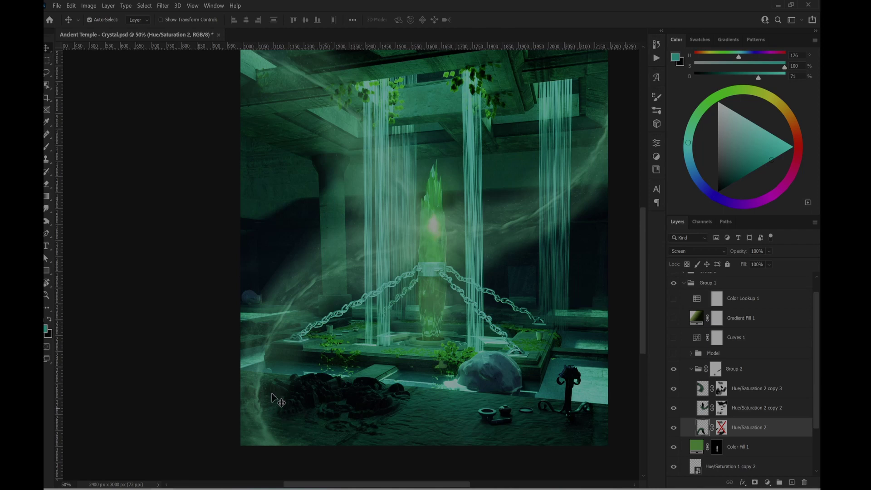
{"action": "left_click", "coordinate": [722, 430], "text": "shift"}
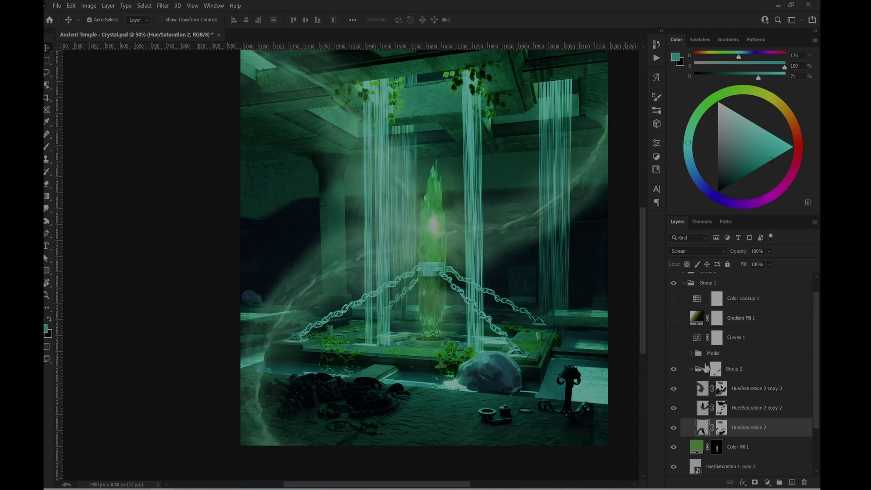
- Add a new empty layer above Group 4 at the top of the layer stack
{"action": "scroll", "coordinate": [815, 373], "scroll_direction": "up", "scroll_amount": 2}
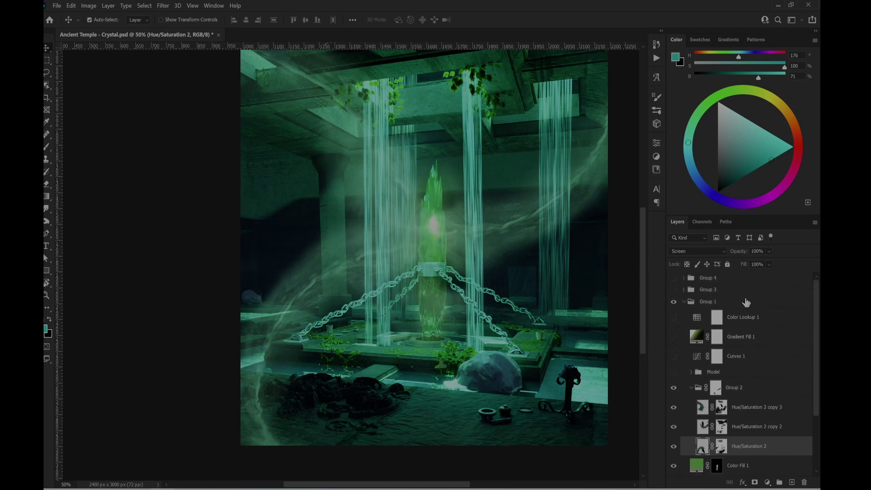
{"action": "left_click", "coordinate": [701, 277]}
{"action": "left_click", "coordinate": [791, 482]}
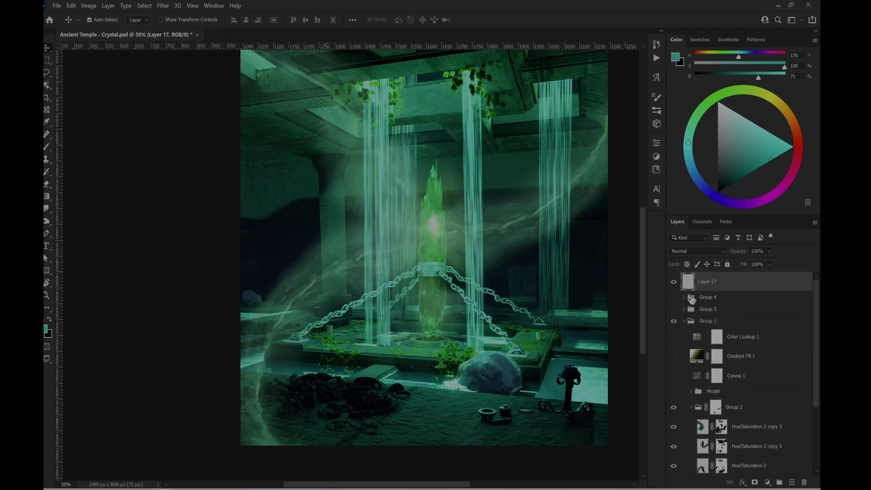
- Pick a dark red foreground color with hue 9, saturation 100 and brightness 71 for the Brush tool
{"action": "key", "text": "b"}
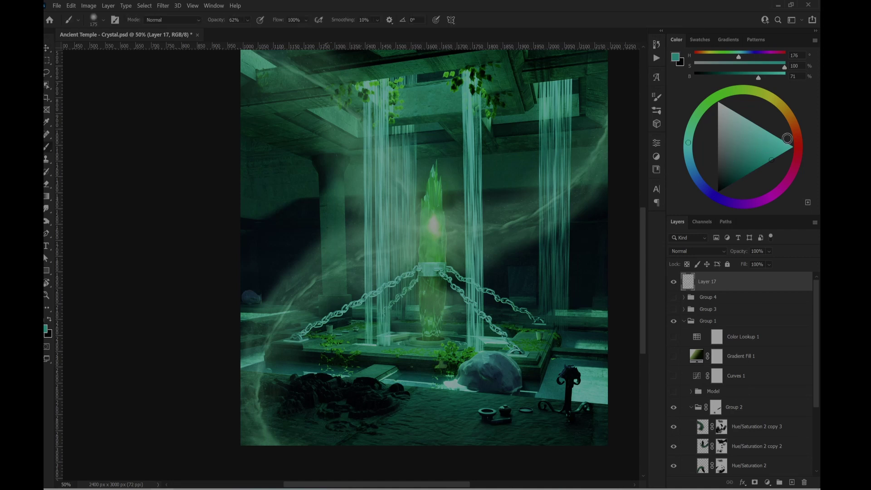
{"action": "left_click", "coordinate": [800, 138]}
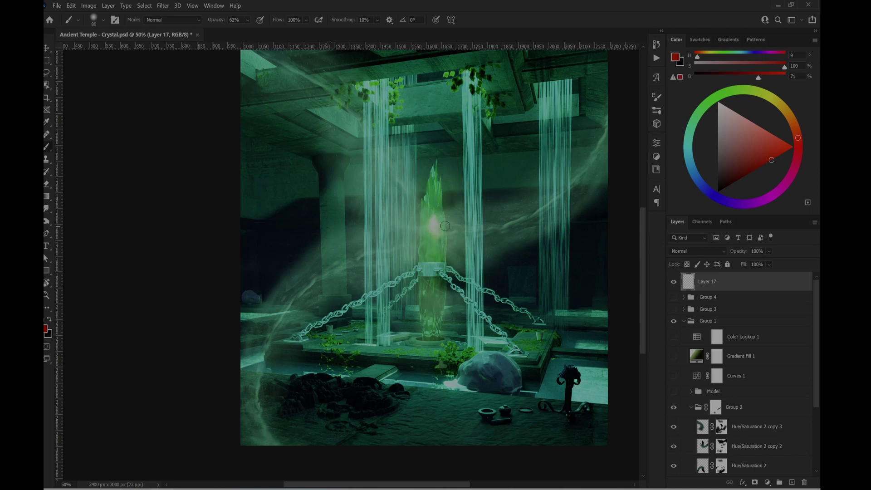
- Look through the three Hue/Saturation 2 fog layers inside Group 2 and return to Layer 17
{"action": "scroll", "coordinate": [709, 395], "scroll_direction": "down", "scroll_amount": 3}
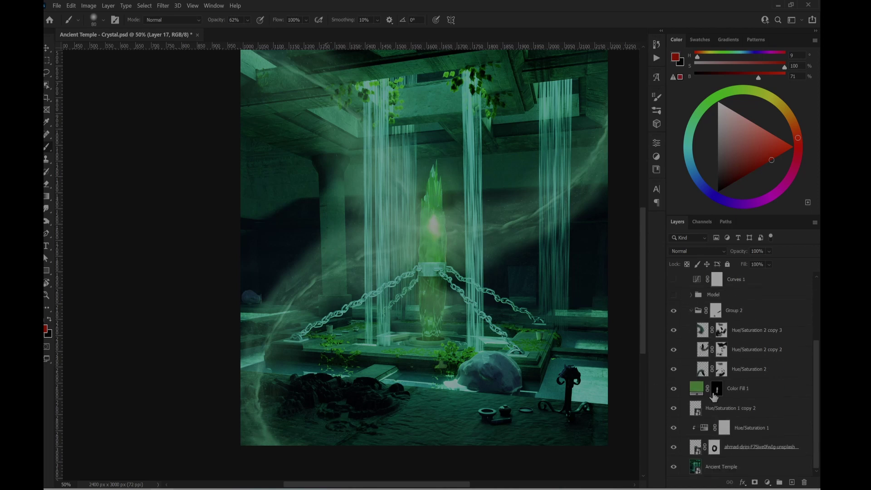
{"action": "left_click", "coordinate": [703, 351]}
{"action": "left_click", "coordinate": [702, 331]}
{"action": "left_click", "coordinate": [704, 366]}
{"action": "left_click", "coordinate": [700, 332]}
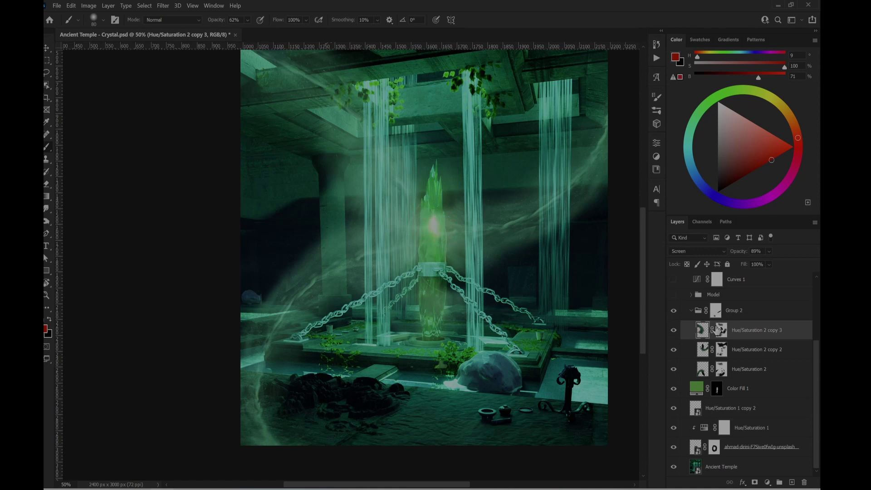
{"action": "scroll", "coordinate": [713, 316], "scroll_direction": "up", "scroll_amount": 3}
{"action": "left_click", "coordinate": [697, 281]}
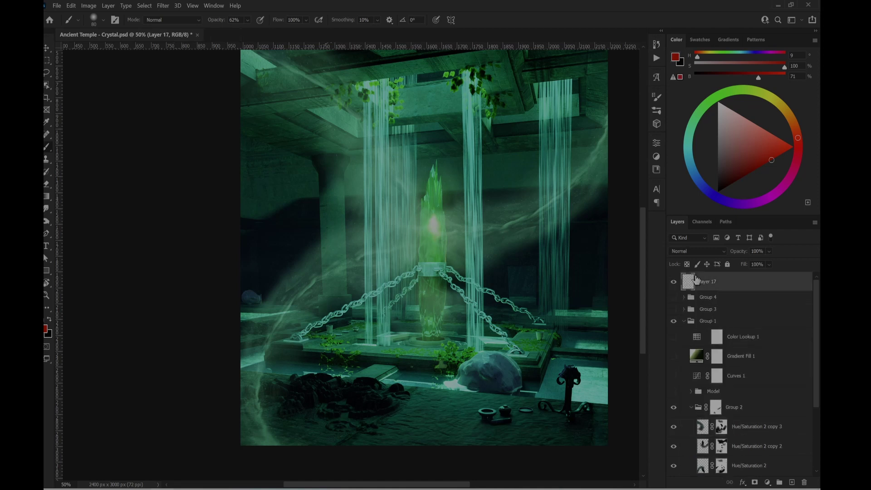
- Hide and show Group 2 to compare the composite without and with the fog
{"action": "scroll", "coordinate": [774, 319], "scroll_direction": "down", "scroll_amount": 3}
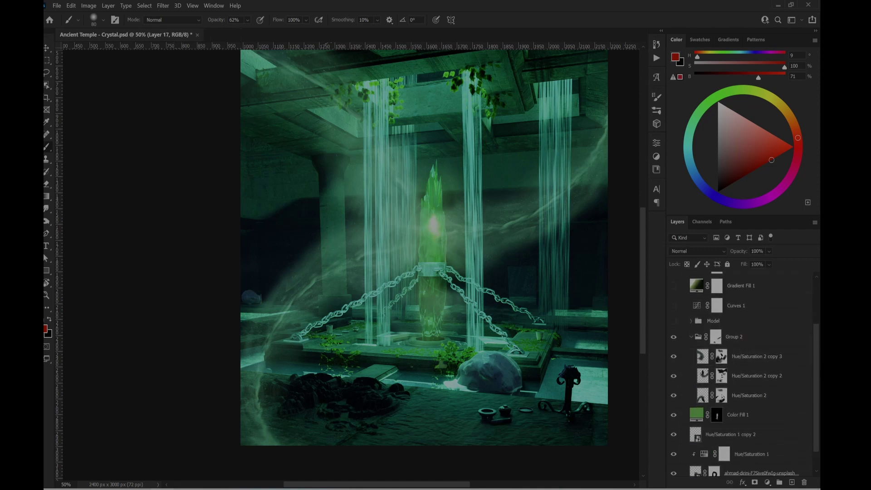
{"action": "left_click", "coordinate": [674, 338]}
{"action": "left_click", "coordinate": [674, 338]}
- Show the Model group and expand it to list its layers, with Group 2's mask selected
{"action": "left_click", "coordinate": [674, 321]}
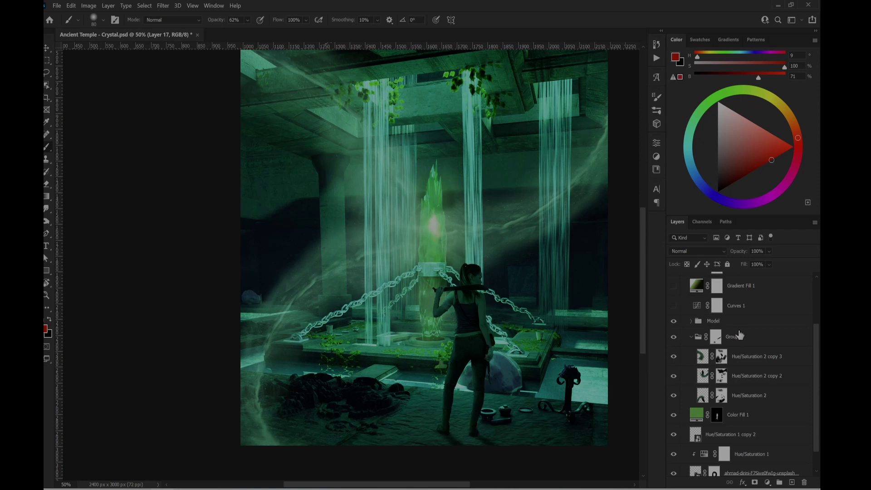
{"action": "left_click", "coordinate": [715, 343]}
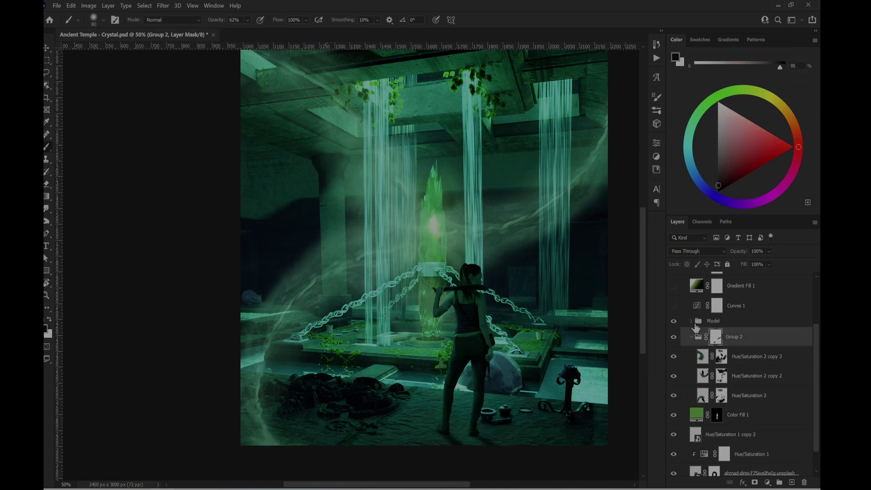
{"action": "left_click", "coordinate": [691, 321]}
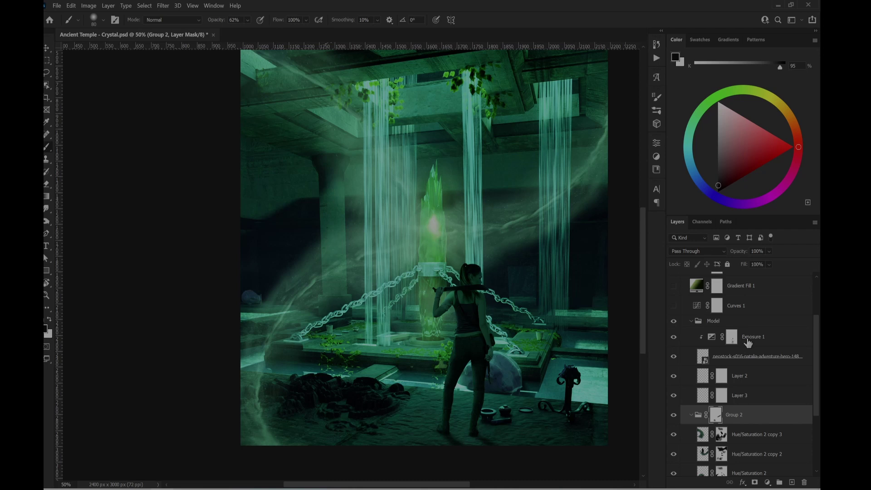
- Select Layer 3 in the Model group and toggle its visibility to compare the shadow at the model's boots up close
{"action": "left_click", "coordinate": [703, 395]}
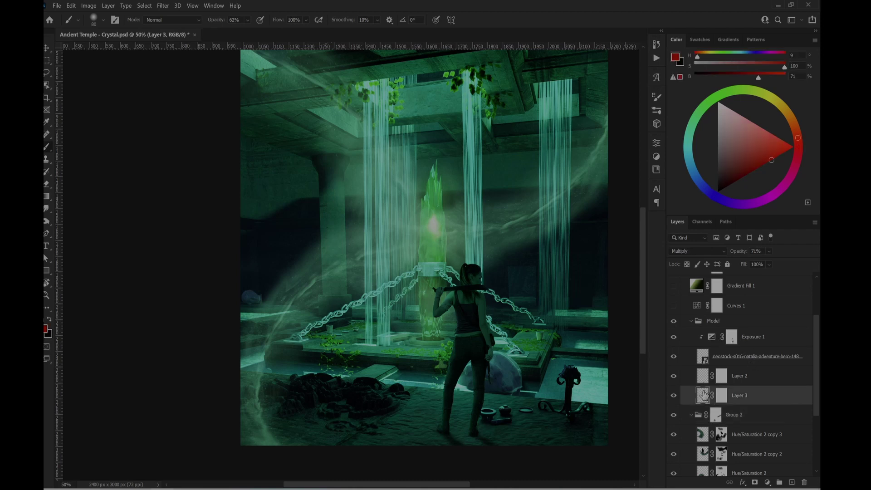
{"action": "left_click", "coordinate": [675, 396]}
{"action": "left_click", "coordinate": [674, 396]}
{"action": "left_click", "coordinate": [674, 395]}
{"action": "key", "text": "z"}
{"action": "left_click_drag", "start_coordinate": [476, 441], "coordinate": [507, 451]}
{"action": "left_click", "coordinate": [674, 397]}
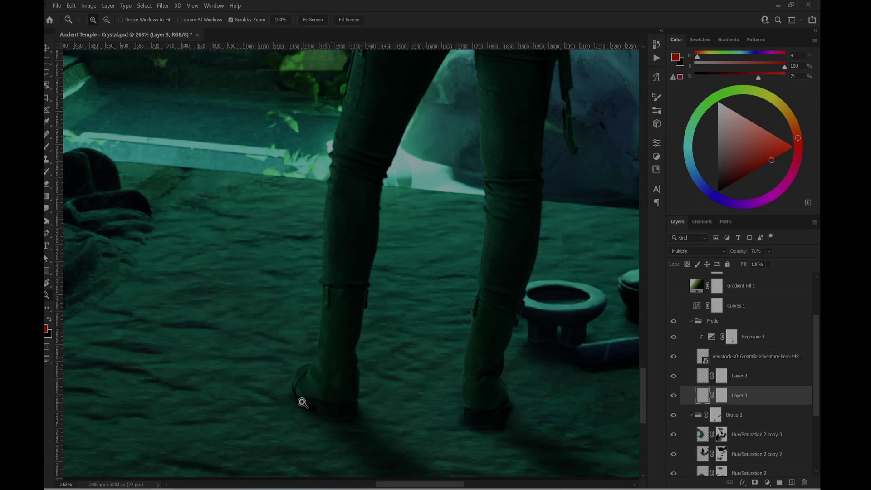
- Rename Layer 3 to "Dark shadow"
{"action": "double_click", "coordinate": [744, 397]}
{"action": "type", "text": "Dark shadow"}
{"action": "key", "text": "Return"}
- Select Layer 2 in the Model group and examine the ground shadows at the boots close up and in the wider scene
{"action": "left_click", "coordinate": [733, 383]}
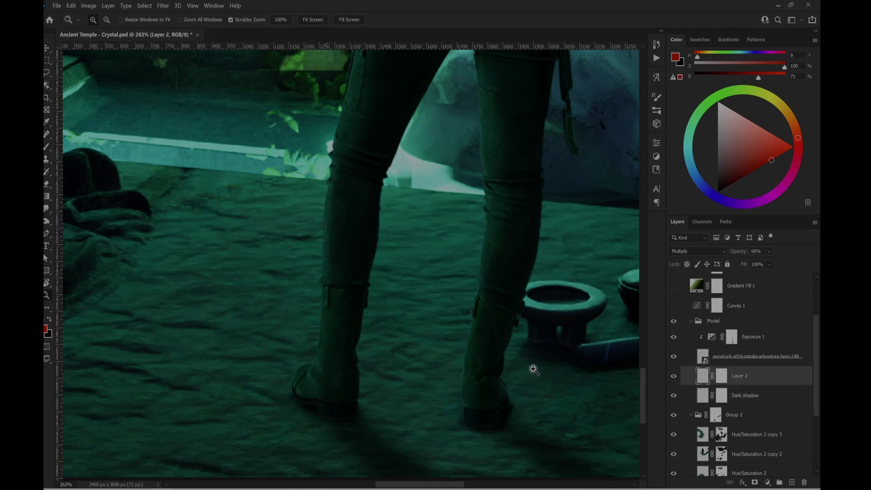
{"action": "left_click_drag", "start_coordinate": [473, 421], "coordinate": [411, 322]}
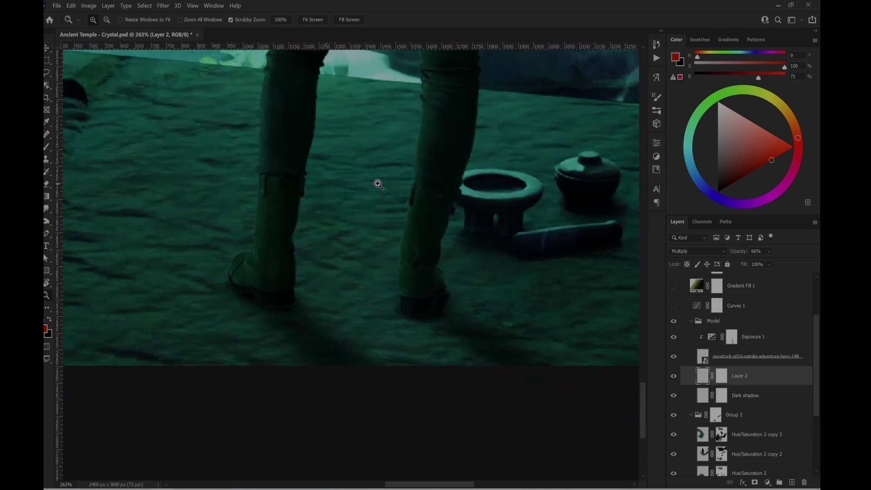
{"action": "scroll", "coordinate": [377, 184], "scroll_direction": "down", "scroll_amount": 5, "text": "alt"}
{"action": "left_click_drag", "start_coordinate": [388, 250], "coordinate": [386, 284]}
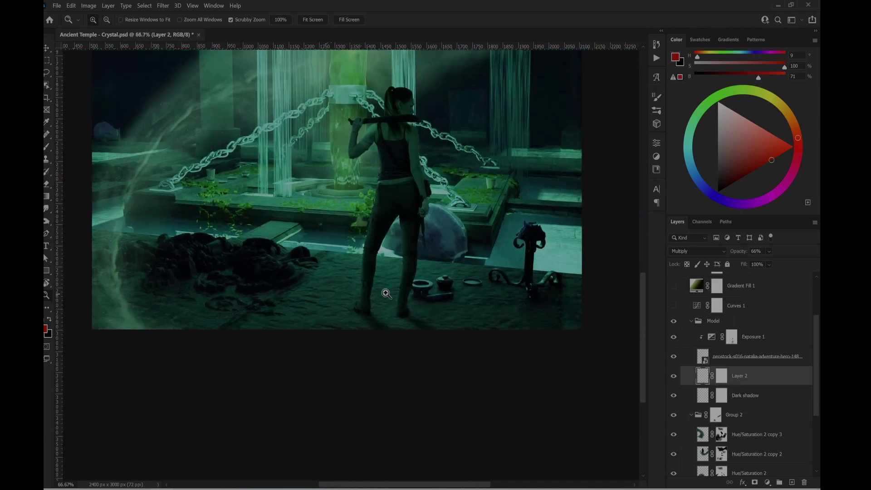
- Load the model cutout's outline as a selection and make Layer 2 the active layer
{"action": "left_click", "coordinate": [703, 358]}
{"action": "left_click", "coordinate": [704, 358], "text": "ctrl"}
{"action": "left_click", "coordinate": [710, 382]}
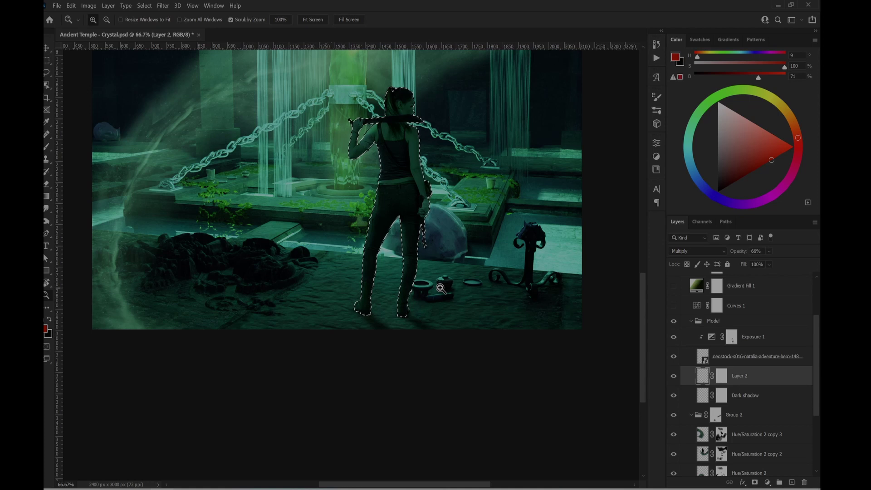
- Sample a near-black teal (hue 188, saturation 66, brightness 3) from the dark floor ornaments, clear the selection and switch to the Brush tool
{"action": "key", "text": "i"}
{"action": "left_click", "coordinate": [276, 265]}
{"action": "left_click_drag", "start_coordinate": [276, 265], "coordinate": [290, 282]}
{"action": "left_click", "coordinate": [537, 268]}
{"action": "left_click_drag", "start_coordinate": [537, 268], "coordinate": [529, 266]}
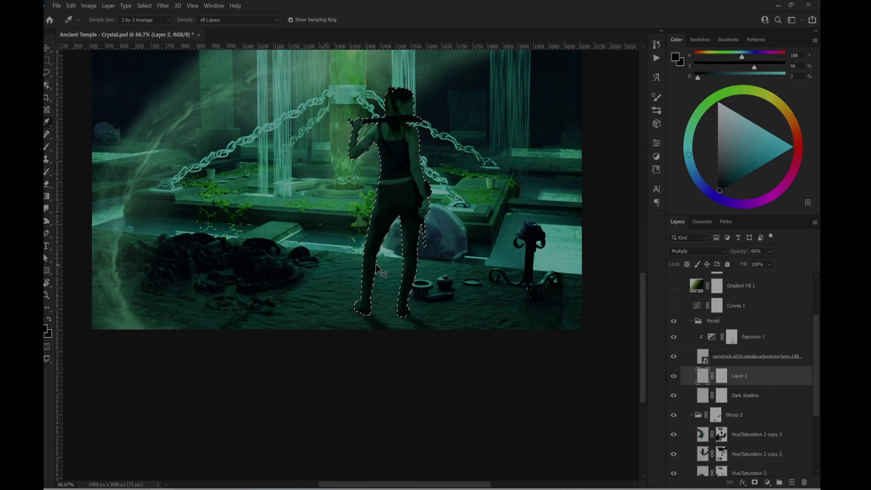
{"action": "key", "text": "ctrl+d"}
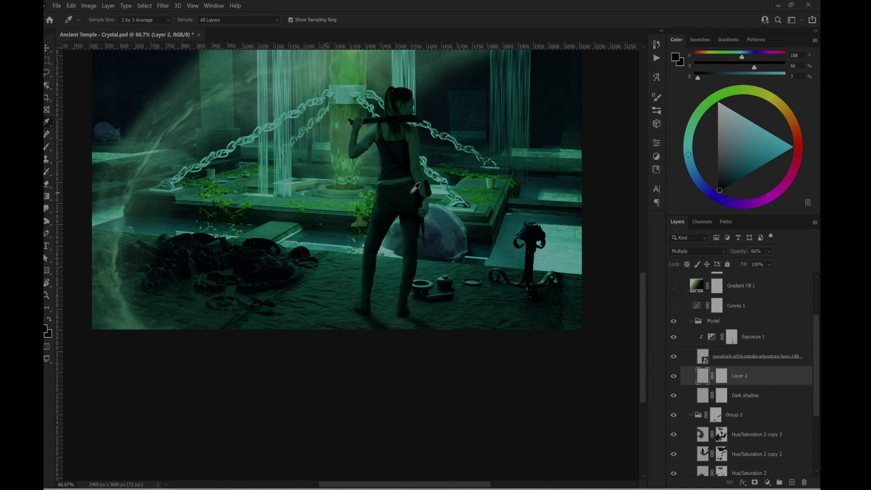
{"action": "key", "text": "b"}
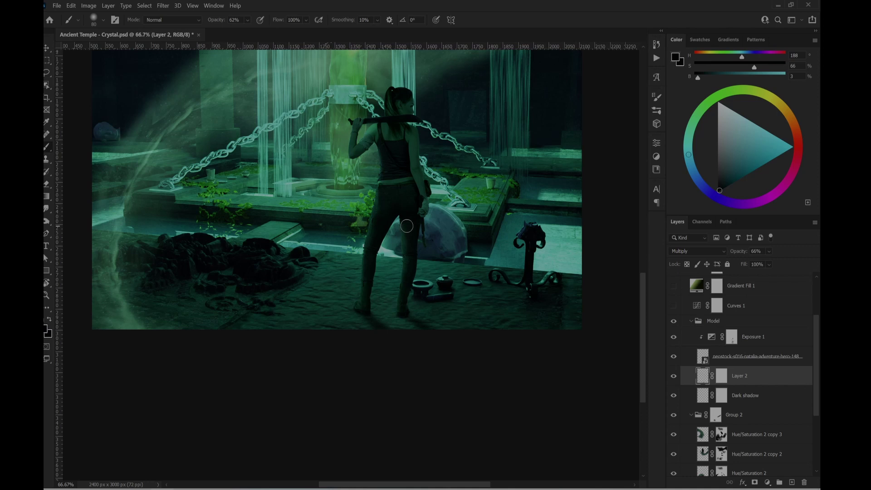
- Try to flip the Exposure 1 mask vertically and move it down past the model's feet
{"action": "key", "text": "v"}
{"action": "left_click", "coordinate": [396, 198]}
{"action": "key", "text": "ctrl+t"}
{"action": "right_click", "coordinate": [398, 216]}
{"action": "left_click", "coordinate": [443, 386]}
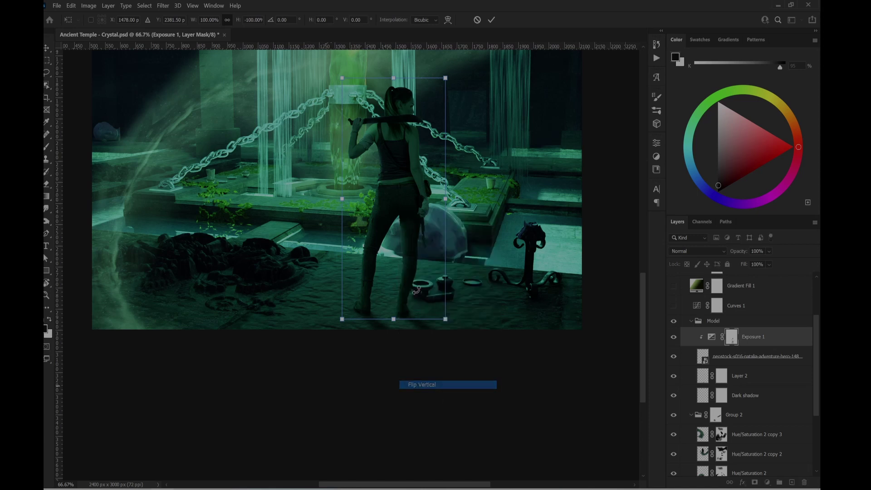
{"action": "left_click_drag", "start_coordinate": [401, 220], "coordinate": [403, 281]}
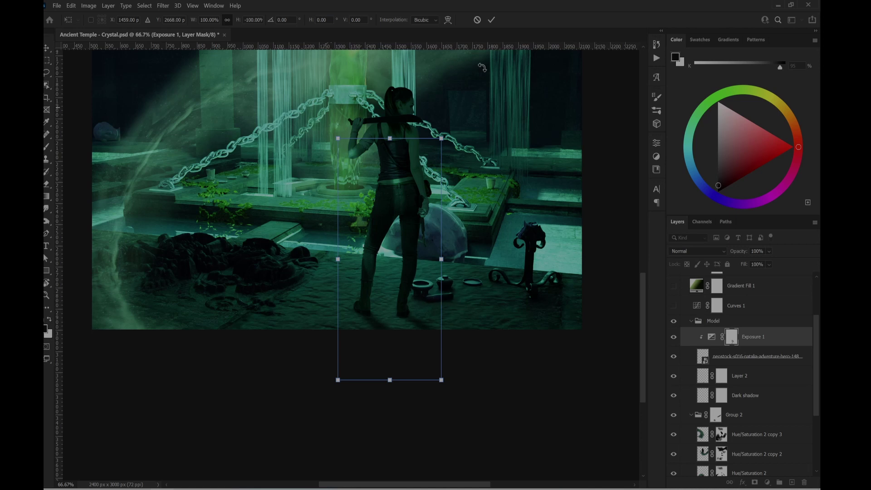
{"action": "left_click", "coordinate": [482, 21]}
- Select the Ancient Temple layer and examine the floor shadows around the pots and the model's boots
{"action": "left_click", "coordinate": [443, 303]}
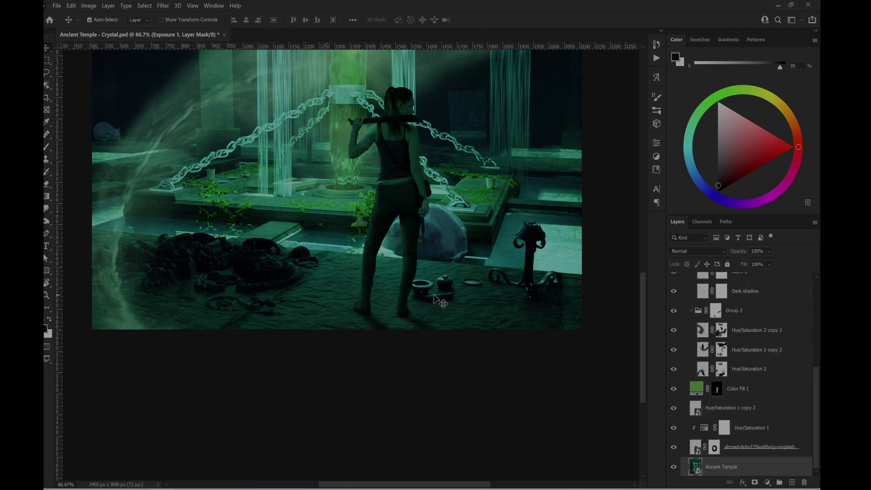
{"action": "key", "text": "z"}
{"action": "left_click", "coordinate": [450, 311]}
{"action": "left_click", "coordinate": [450, 311]}
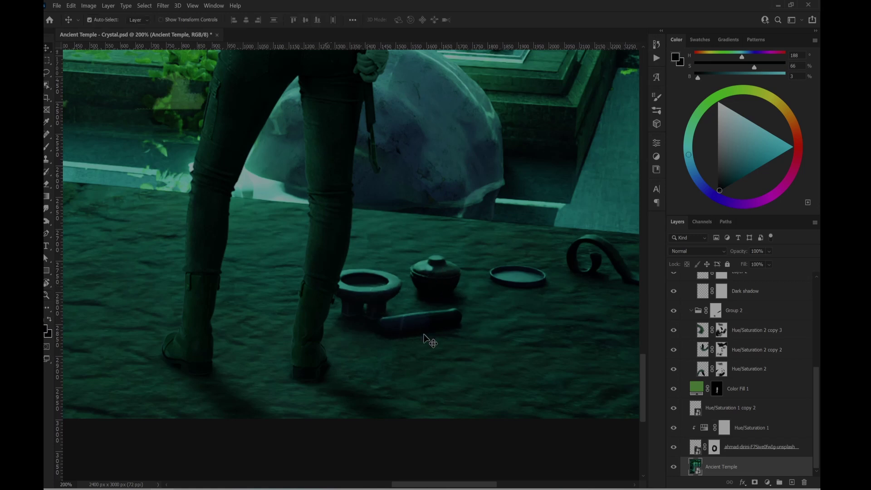
{"action": "left_click", "coordinate": [433, 306], "text": "alt"}
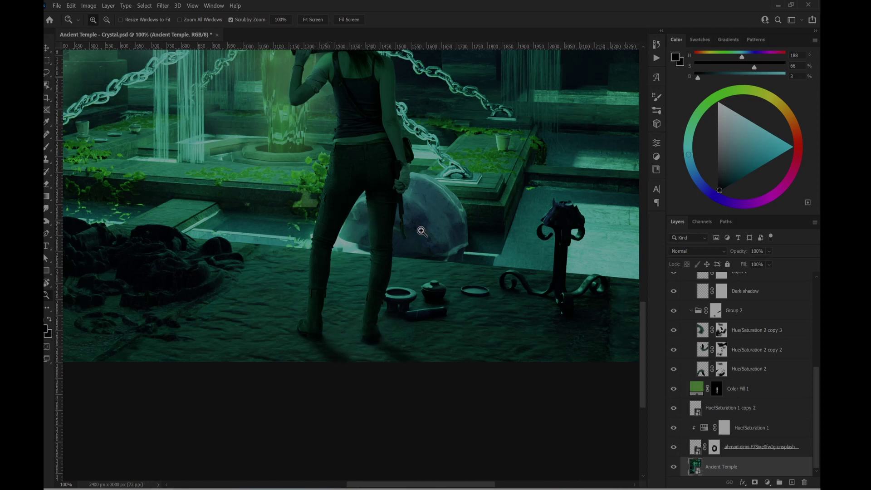
- Open the Exposure 1 adjustment clipped to the model, review its settings and close them
{"action": "scroll", "coordinate": [707, 354], "scroll_direction": "up", "scroll_amount": 3}
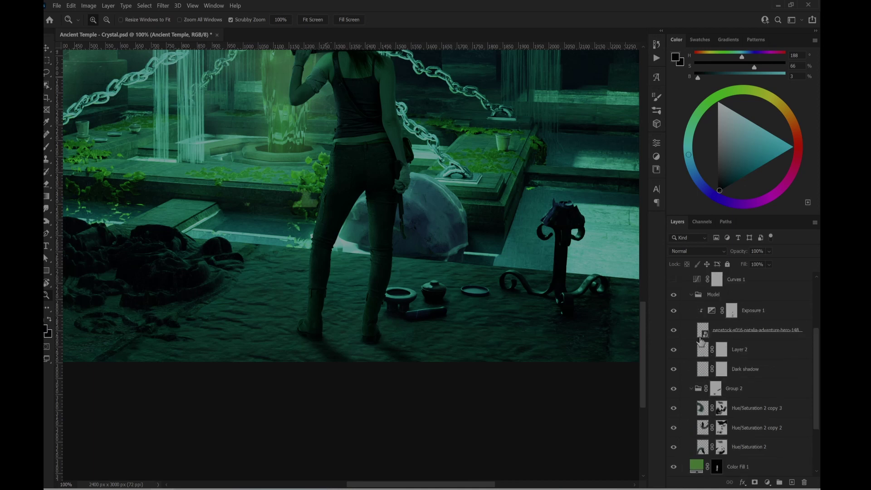
{"action": "left_click", "coordinate": [702, 331]}
{"action": "double_click", "coordinate": [711, 311]}
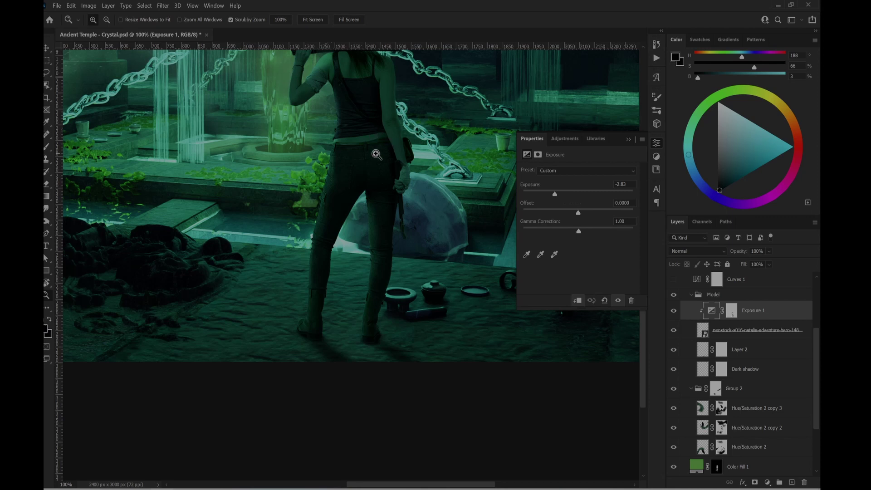
{"action": "left_click", "coordinate": [629, 140]}
- Hide and show the Exposure 1 adjustment to compare the model's brightness within the scene at 50% zoom
{"action": "left_click", "coordinate": [673, 310]}
{"action": "left_click", "coordinate": [375, 219], "text": "alt"}
{"action": "left_click_drag", "start_coordinate": [350, 165], "coordinate": [362, 269]}
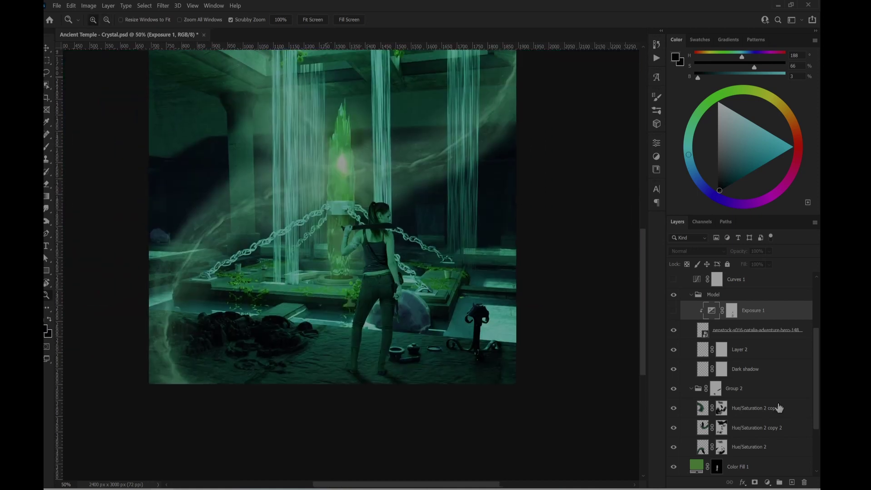
{"action": "left_click", "coordinate": [674, 311]}
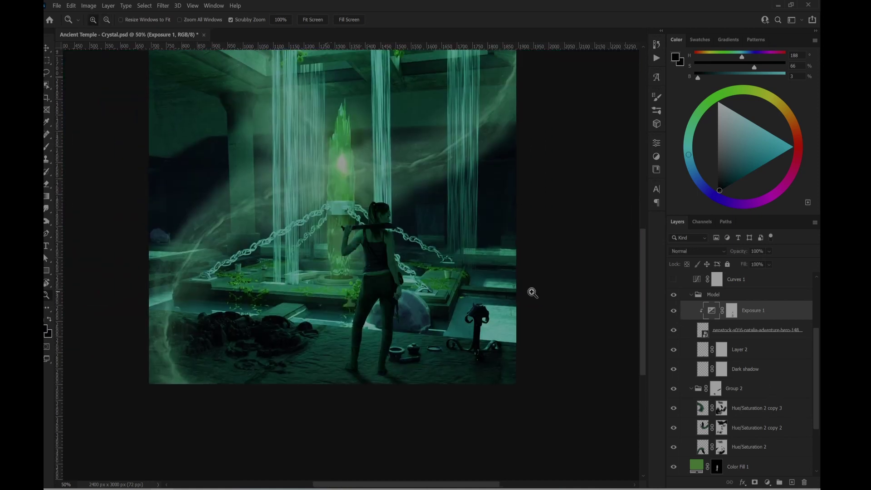
- Lower the Exposure 1 adjustment's exposure to about -3.38
{"action": "double_click", "coordinate": [710, 312]}
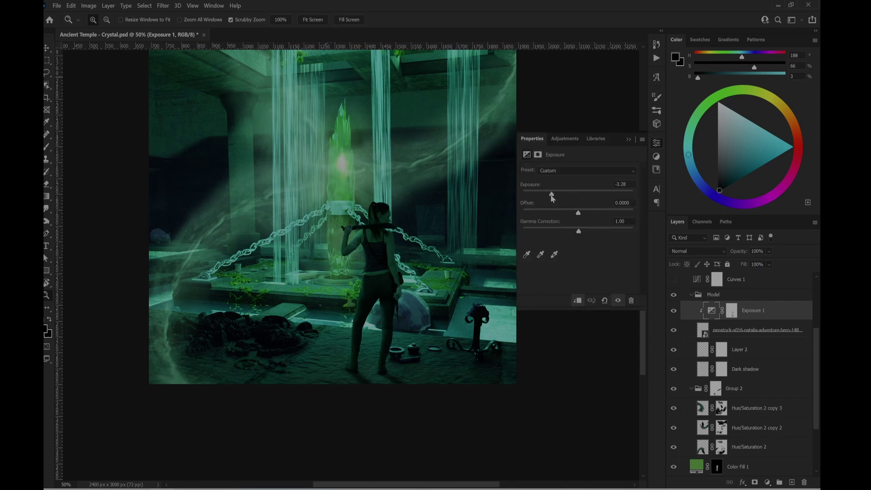
{"action": "left_click", "coordinate": [628, 139]}
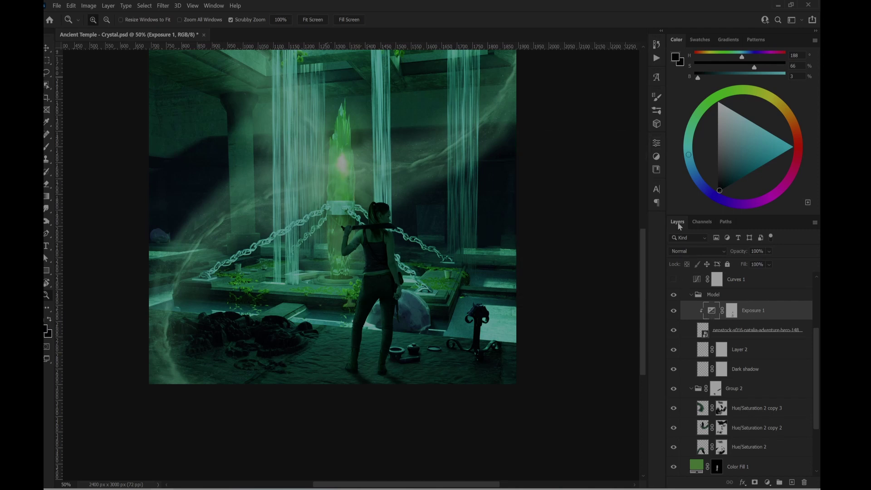
- Try brushing light onto the model's raised arm through the Exposure 1 mask at 200% zoom, and undo the stroke
{"action": "left_click", "coordinate": [732, 310]}
{"action": "left_click", "coordinate": [352, 239]}
{"action": "left_click", "coordinate": [352, 239]}
{"action": "left_click", "coordinate": [352, 240]}
{"action": "left_click", "coordinate": [352, 239]}
{"action": "key", "text": "b"}
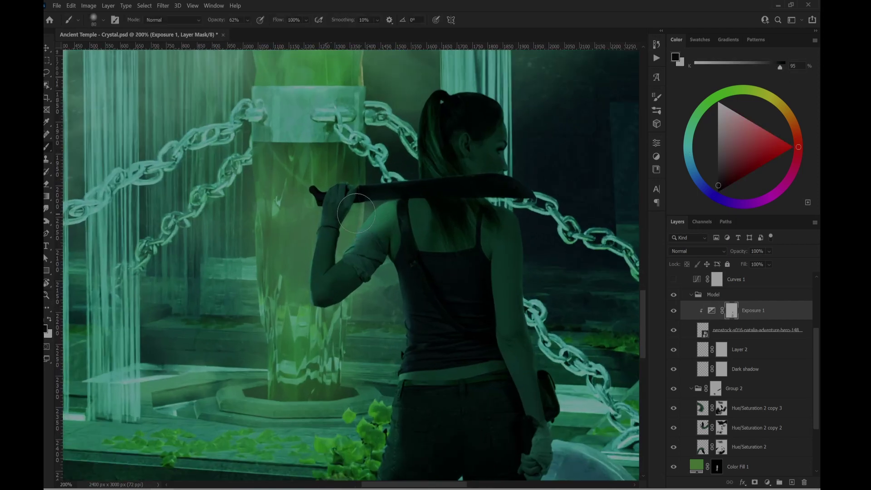
{"action": "left_click_drag", "start_coordinate": [307, 229], "coordinate": [288, 302]}
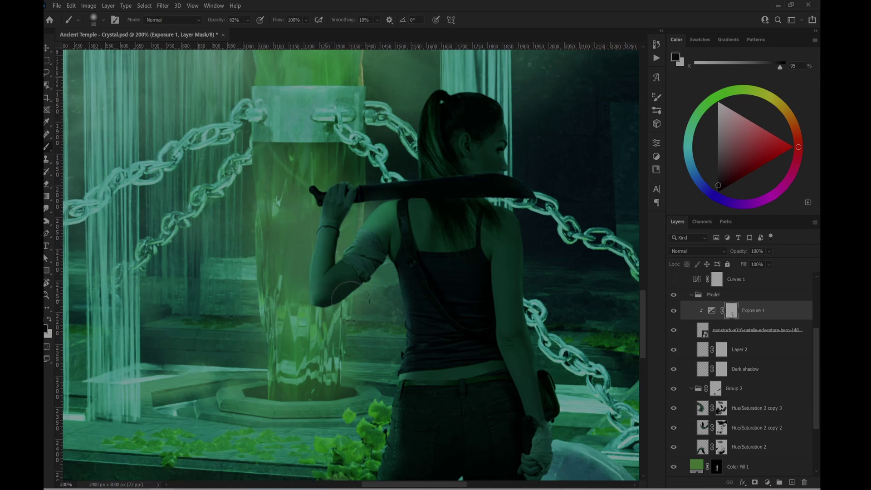
{"action": "key", "text": "ctrl+z"}
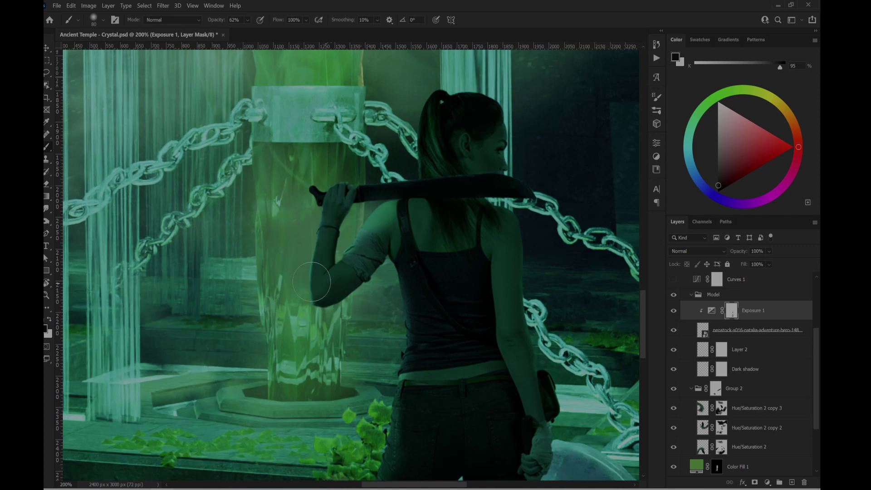
- Inspect the lighting down the model's body close up, return to the 50% view and collapse the Model group
{"action": "left_click_drag", "start_coordinate": [369, 364], "coordinate": [327, 236]}
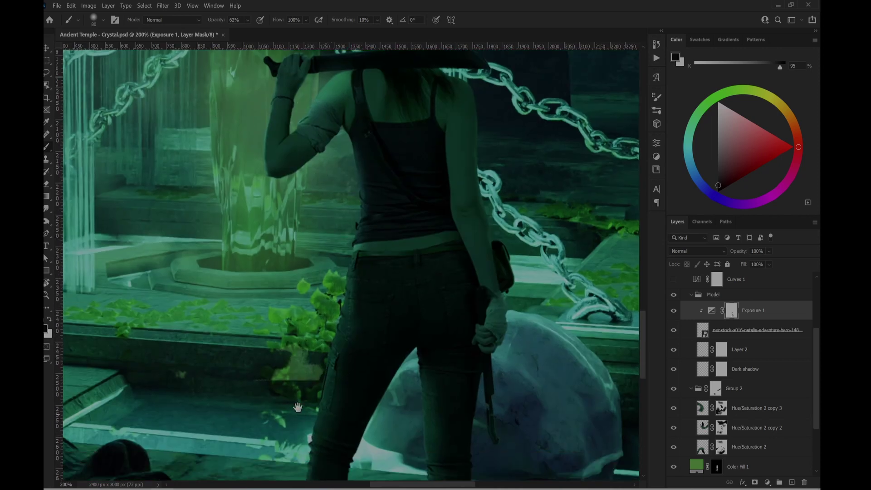
{"action": "left_click_drag", "start_coordinate": [293, 394], "coordinate": [318, 213]}
{"action": "left_click_drag", "start_coordinate": [390, 254], "coordinate": [420, 288]}
{"action": "key", "text": "z"}
{"action": "left_click", "coordinate": [413, 262], "text": "alt"}
{"action": "left_click", "coordinate": [413, 262], "text": "alt"}
{"action": "left_click", "coordinate": [412, 262], "text": "alt"}
{"action": "left_click_drag", "start_coordinate": [391, 200], "coordinate": [383, 296]}
{"action": "left_click", "coordinate": [691, 295]}
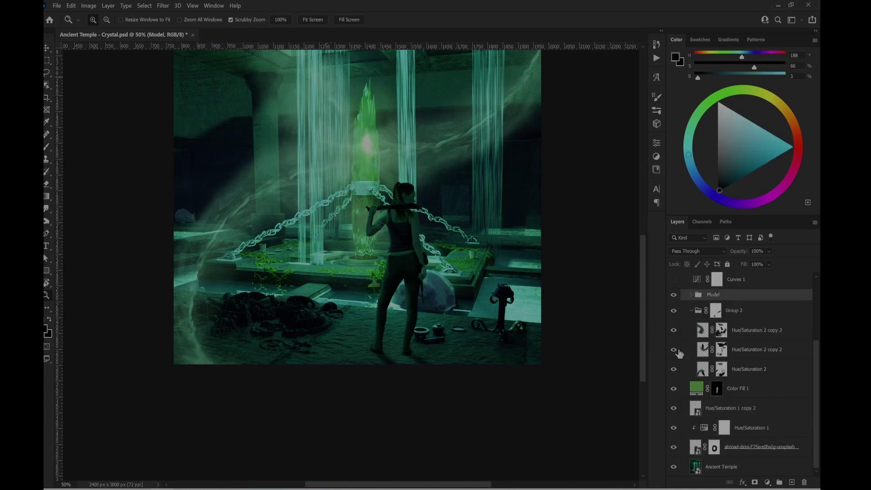
{"action": "scroll", "coordinate": [695, 305], "scroll_direction": "up", "scroll_amount": 2}
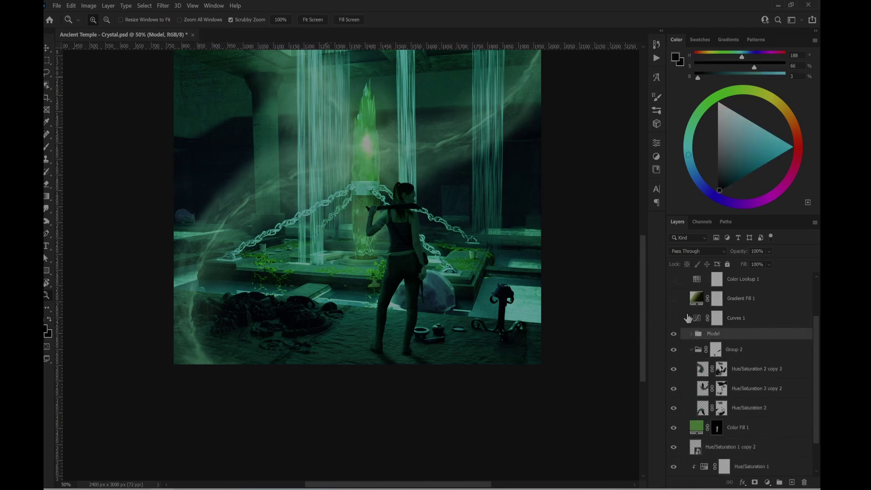
- Show the Curves 1 adjustment and confirm its auto color correction with Find Dark & Light Colors and Snap Neutral Midtones
{"action": "double_click", "coordinate": [697, 318]}
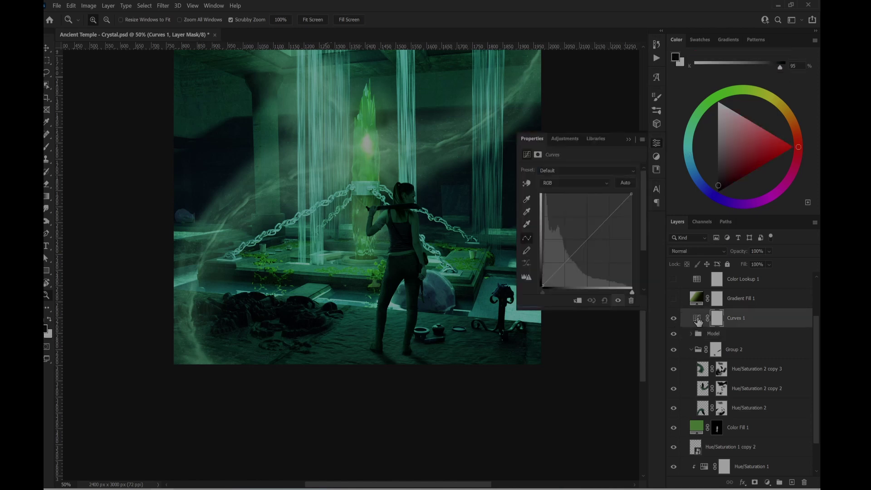
{"action": "left_click", "coordinate": [642, 140]}
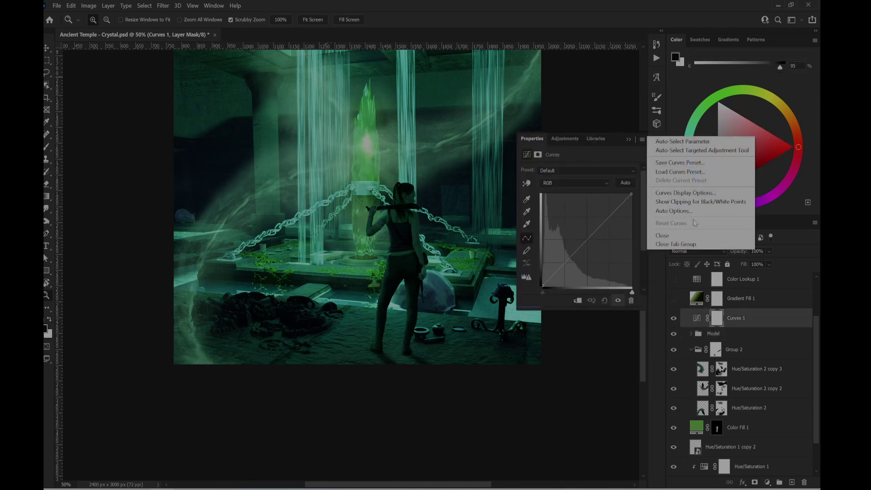
{"action": "left_click", "coordinate": [672, 212]}
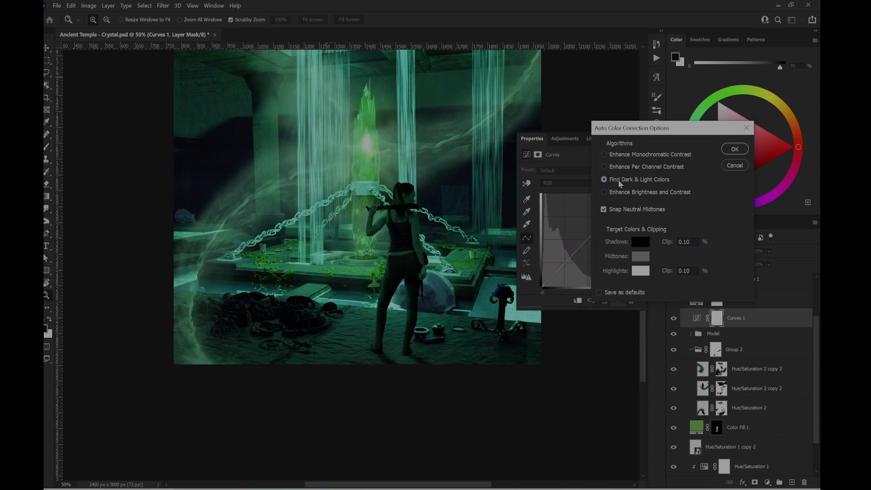
{"action": "left_click", "coordinate": [731, 149]}
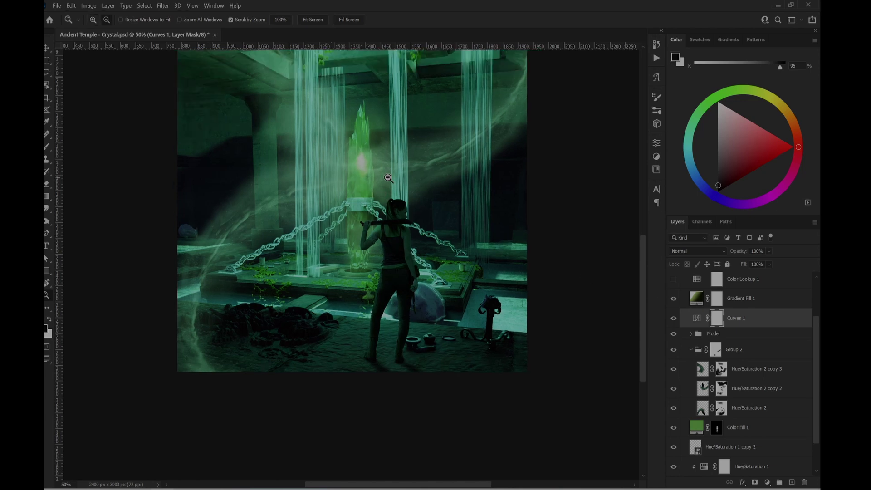
- Check the gradient, style, angle and scale settings of Gradient Fill 1 and leave them without changes
{"action": "left_click", "coordinate": [389, 178], "text": "alt"}
{"action": "double_click", "coordinate": [696, 298]}
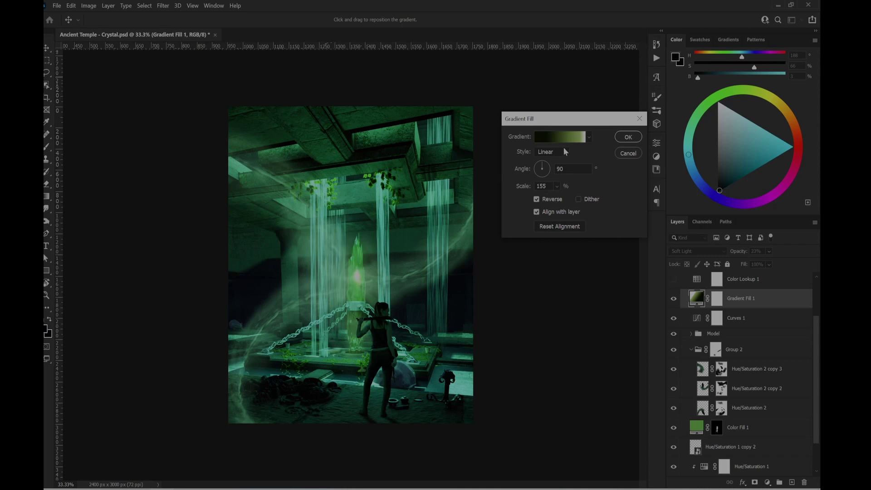
{"action": "left_click", "coordinate": [632, 154]}
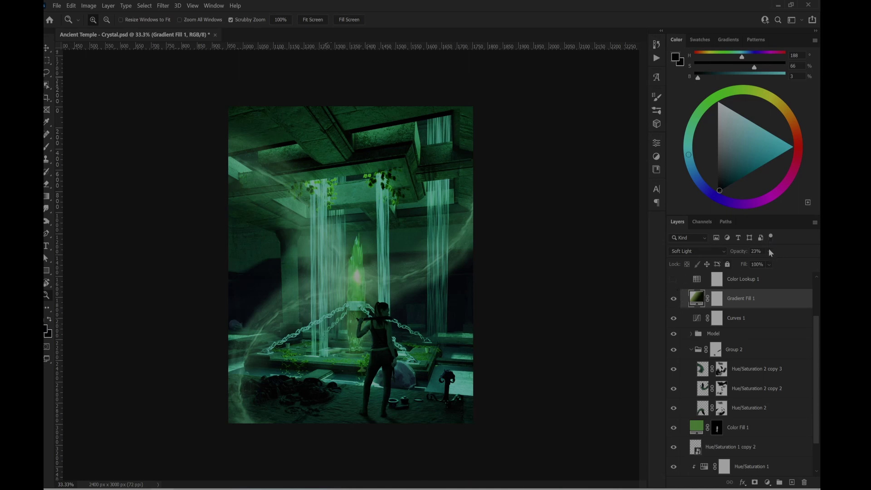
- Try Gradient Fill 1 at about 99% opacity, undo that change, and hide and show the layer to compare its effect
{"action": "left_click", "coordinate": [768, 264]}
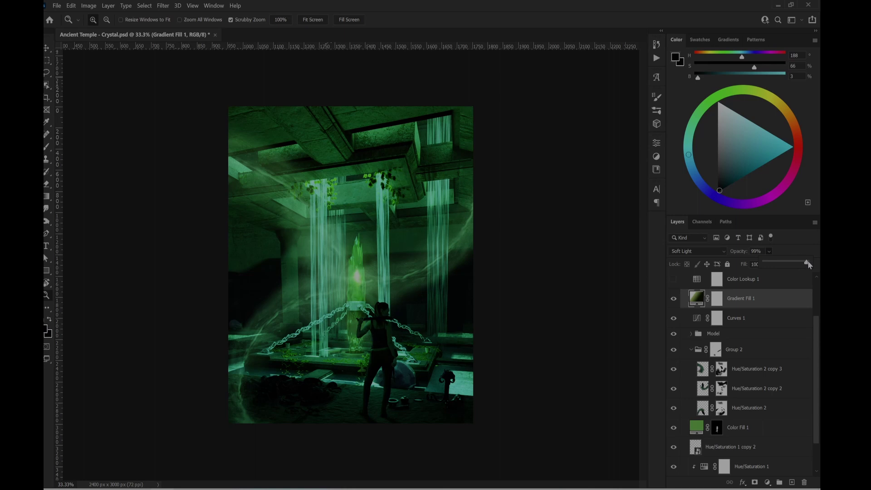
{"action": "left_click_drag", "start_coordinate": [788, 265], "coordinate": [774, 253]}
{"action": "key", "text": "ctrl+comma"}
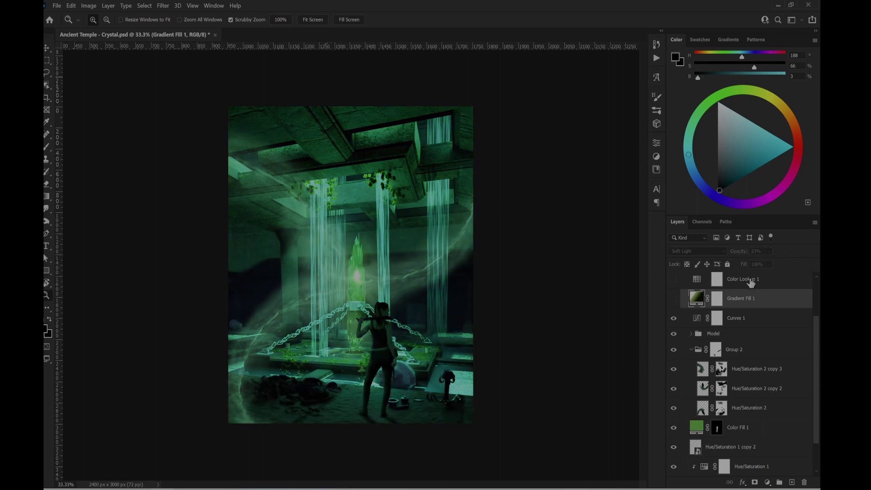
{"action": "left_click", "coordinate": [721, 300]}
{"action": "key", "text": "ctrl+comma"}
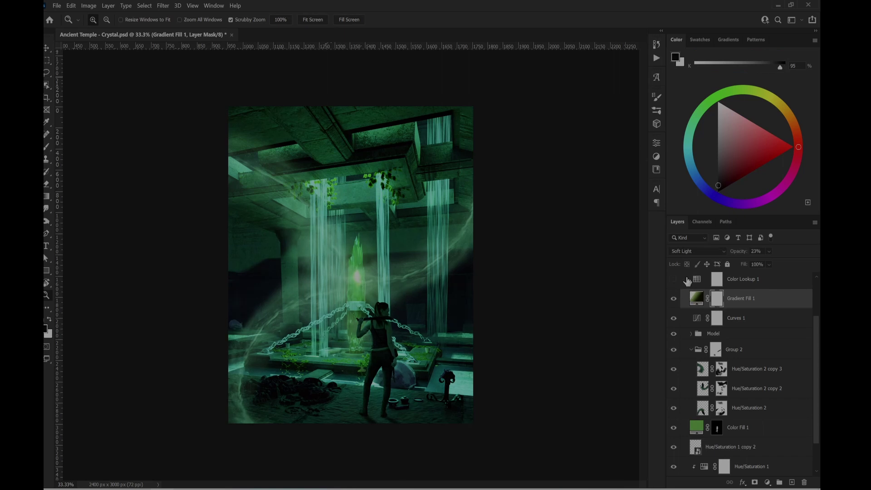
- Show the Color Lookup 1 adjustment layer and check its 3DLUT file setting
{"action": "left_click", "coordinate": [674, 278]}
{"action": "double_click", "coordinate": [697, 280]}
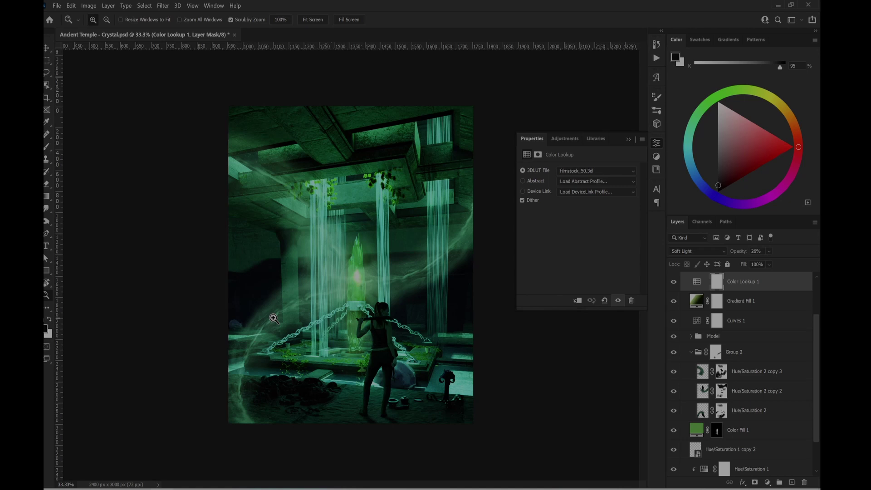
{"action": "left_click", "coordinate": [629, 139]}
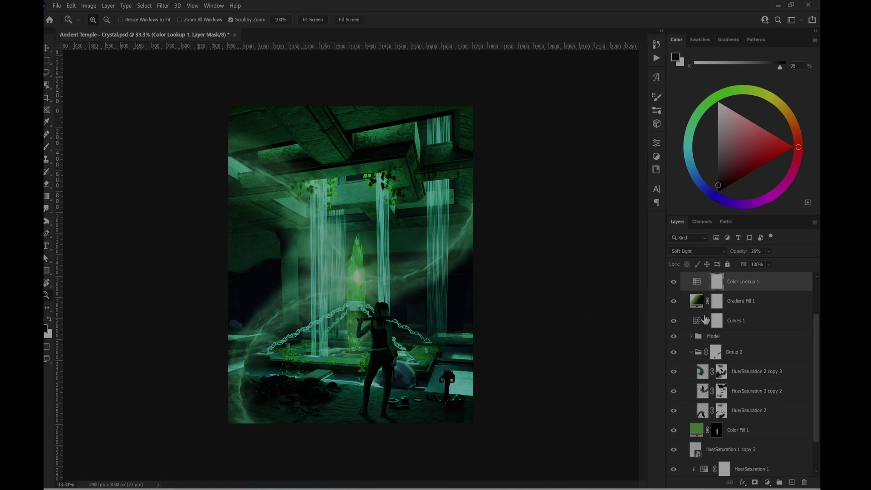
- Collapse Group 1, and make Group 3 visible with its layers expanded
{"action": "scroll", "coordinate": [707, 320], "scroll_direction": "up", "scroll_amount": 2}
{"action": "left_click", "coordinate": [683, 305]}
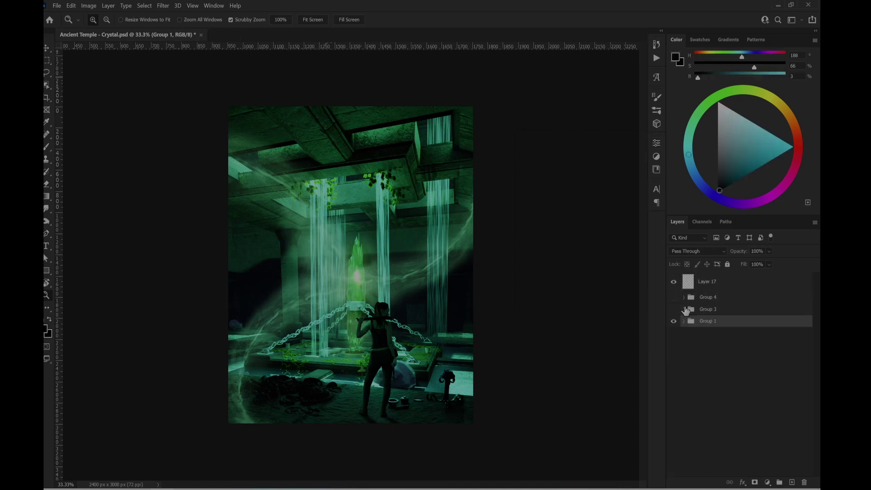
{"action": "left_click", "coordinate": [674, 309]}
{"action": "left_click", "coordinate": [684, 309]}
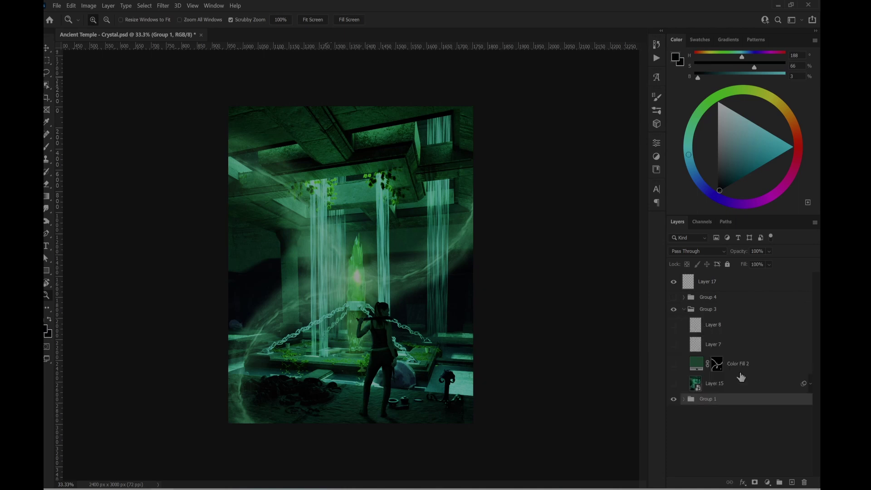
- Select Layer 15 in Group 3 and make it visible, keeping Layer 7 and Layer 8 hidden
{"action": "left_click", "coordinate": [726, 391]}
{"action": "left_click", "coordinate": [674, 383]}
{"action": "left_click", "coordinate": [673, 324]}
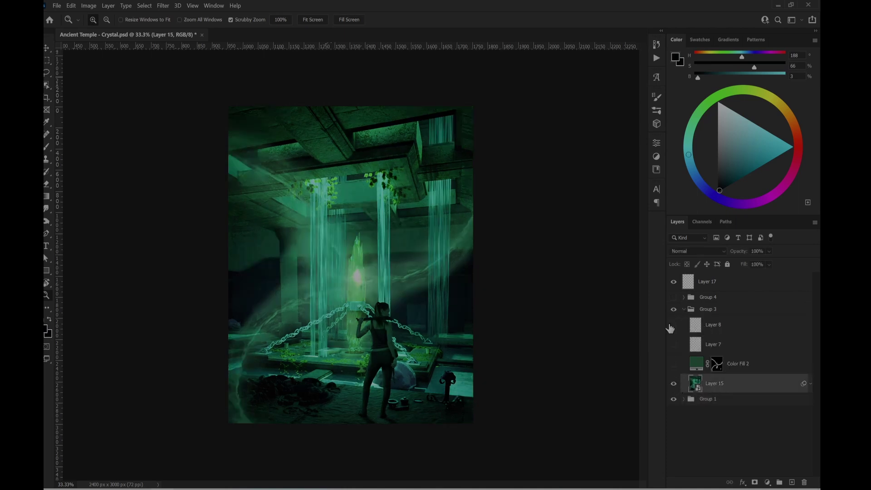
{"action": "left_click", "coordinate": [674, 327]}
{"action": "left_click", "coordinate": [673, 342]}
- In Layer 15's Camera Raw filter, set the temperature to -12, blacks to +34 and texture to +6
{"action": "left_click", "coordinate": [810, 384]}
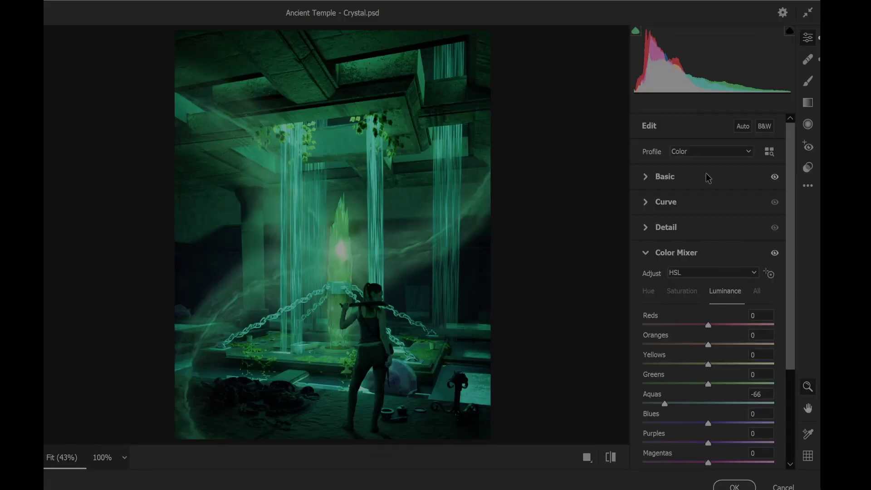
{"action": "left_click", "coordinate": [647, 179]}
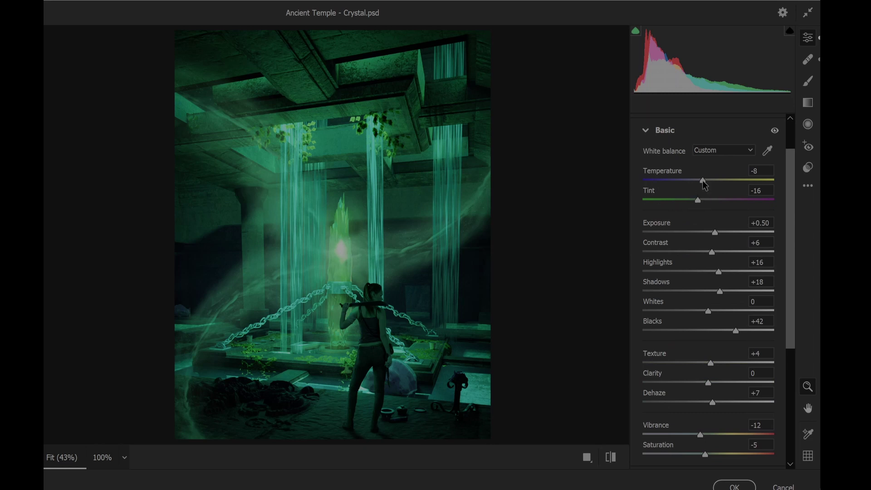
{"action": "mouse_move", "coordinate": [703, 180]}
{"action": "left_mouse_down"}
{"action": "mouse_move", "coordinate": [690, 181]}
{"action": "mouse_move", "coordinate": [700, 180]}
{"action": "left_mouse_up"}
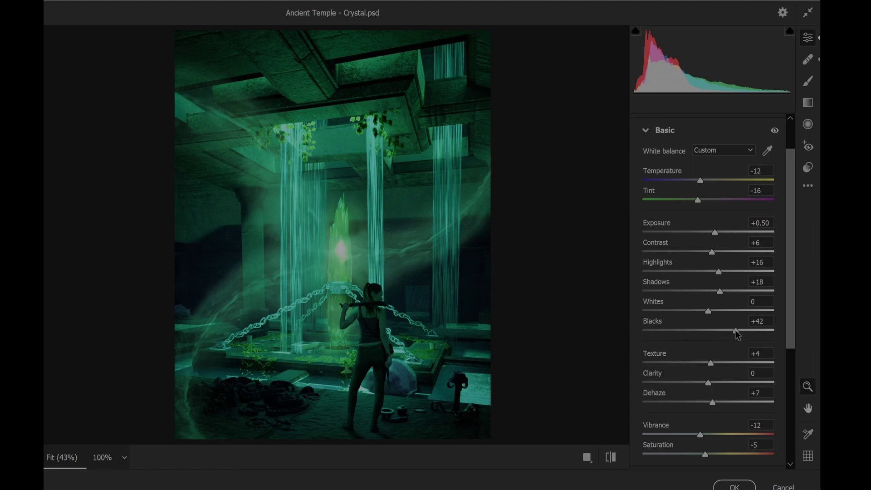
{"action": "mouse_move", "coordinate": [736, 334]}
{"action": "left_mouse_down"}
{"action": "mouse_move", "coordinate": [709, 334]}
{"action": "mouse_move", "coordinate": [740, 335]}
{"action": "mouse_move", "coordinate": [730, 334]}
{"action": "left_mouse_up"}
{"action": "left_click_drag", "start_coordinate": [711, 362], "coordinate": [712, 363]}
- Set the Camera Raw filter's Aquas luminance to -53 and its vignetting to -35
{"action": "scroll", "coordinate": [712, 384], "scroll_direction": "down", "scroll_amount": 5}
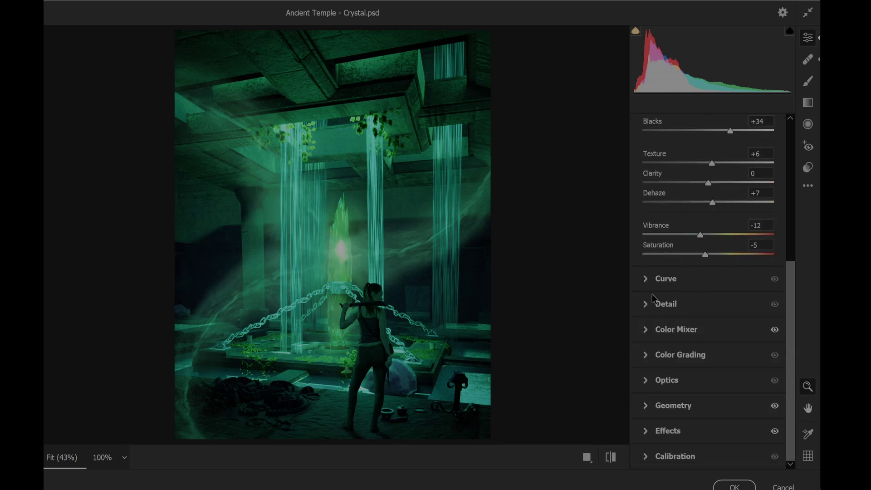
{"action": "left_click", "coordinate": [649, 337]}
{"action": "mouse_move", "coordinate": [664, 337]}
{"action": "left_mouse_down"}
{"action": "mouse_move", "coordinate": [696, 344]}
{"action": "mouse_move", "coordinate": [676, 339]}
{"action": "left_mouse_up"}
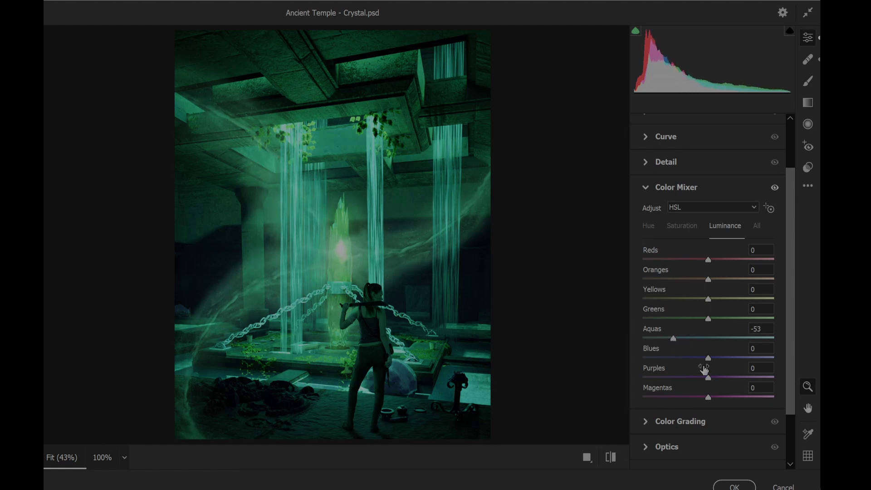
{"action": "scroll", "coordinate": [665, 414], "scroll_direction": "down", "scroll_amount": 3}
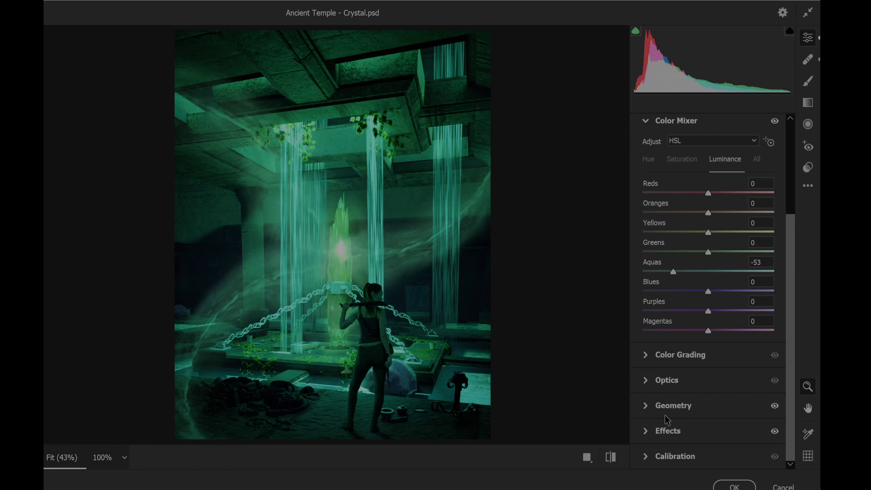
{"action": "left_click", "coordinate": [650, 436]}
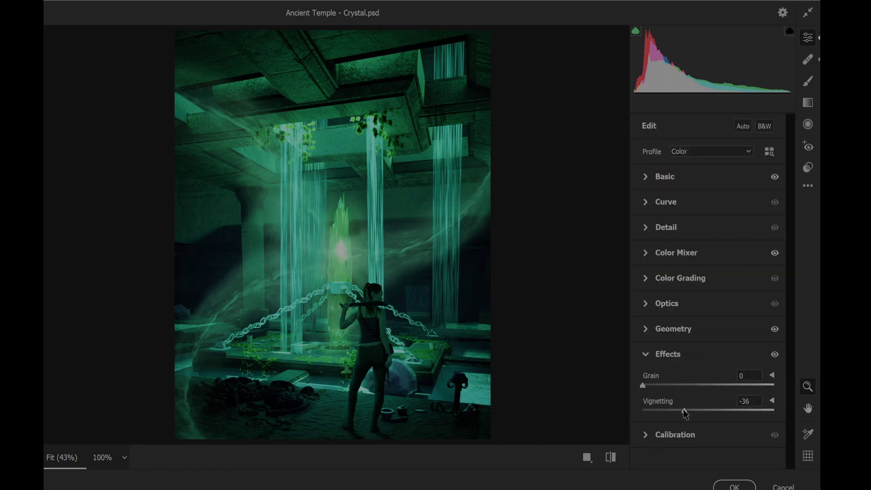
{"action": "left_click_drag", "start_coordinate": [686, 414], "coordinate": [687, 415]}
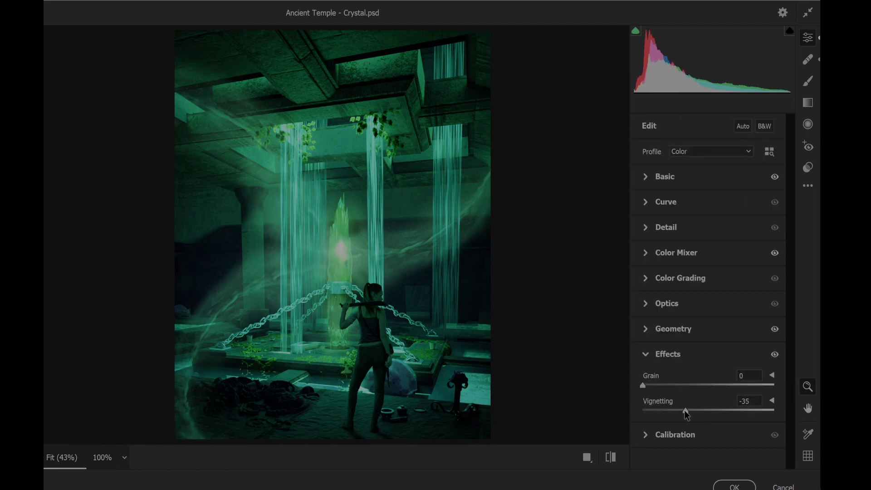
- Compare the Geometry Upright correction off and on Auto, keep Auto, and apply the Camera Raw filter to Layer 15
{"action": "left_click", "coordinate": [645, 435]}
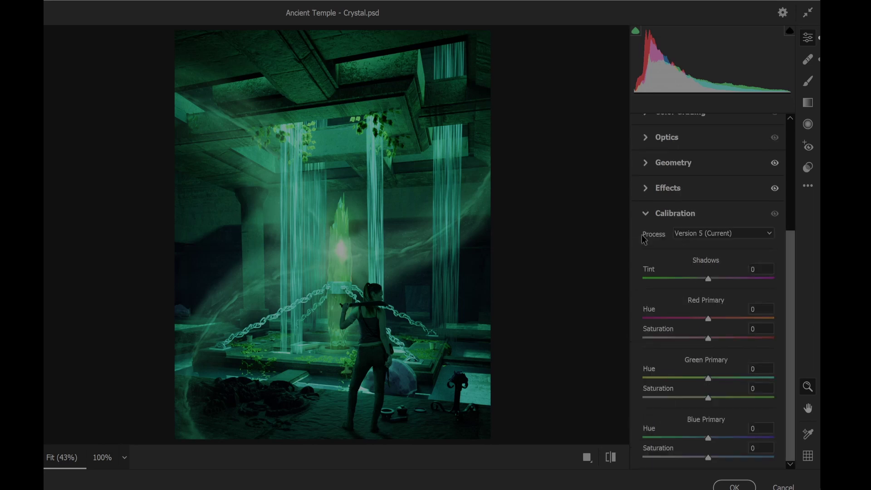
{"action": "left_click", "coordinate": [646, 214]}
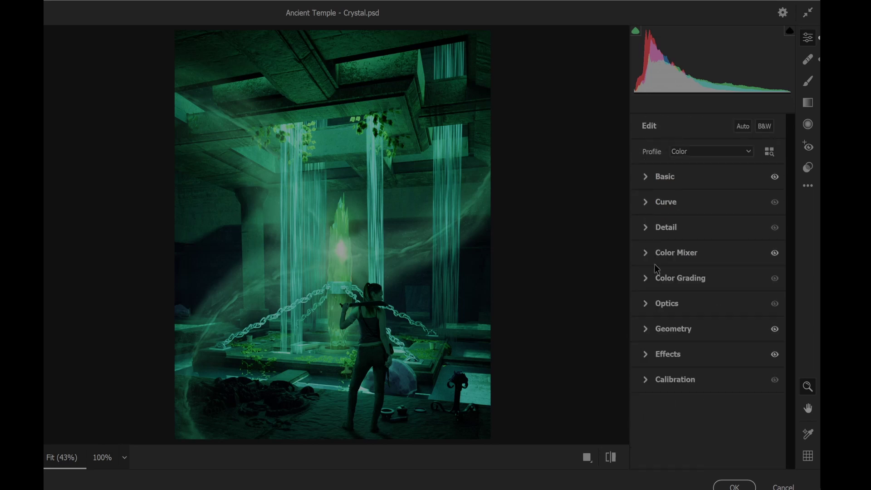
{"action": "left_click", "coordinate": [650, 330]}
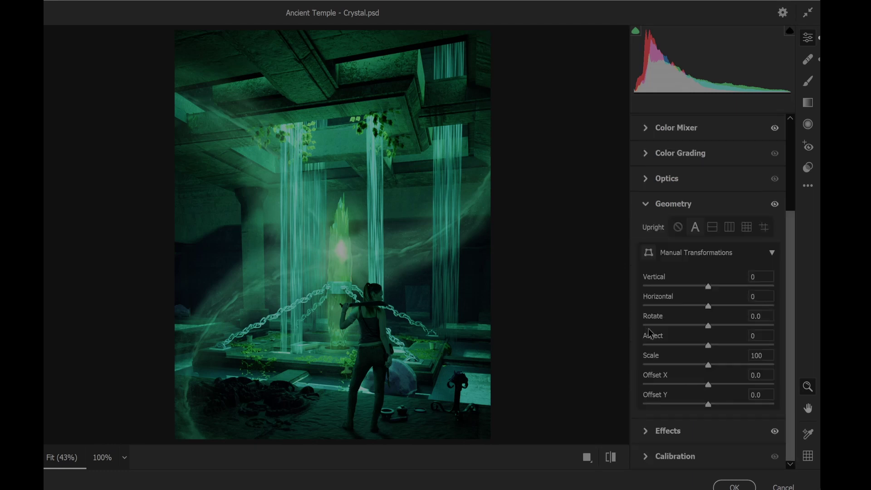
{"action": "left_click", "coordinate": [695, 228]}
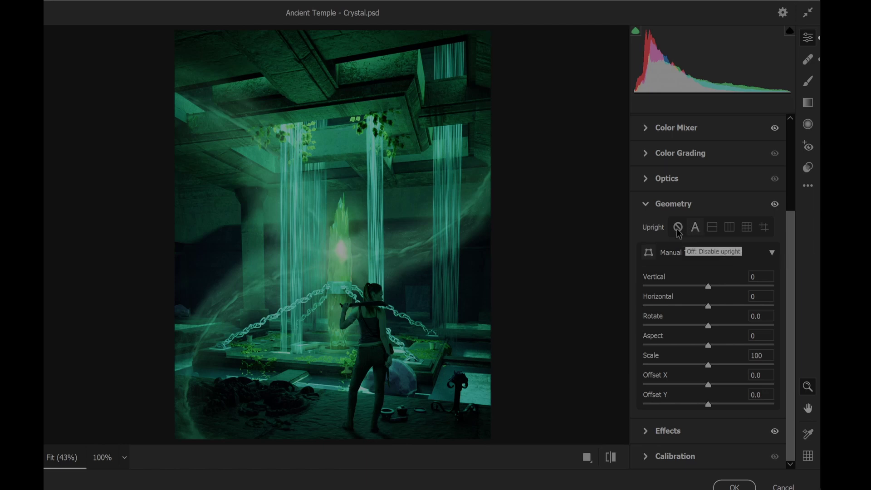
{"action": "left_click", "coordinate": [694, 229]}
{"action": "left_click", "coordinate": [679, 229]}
{"action": "left_click", "coordinate": [697, 230]}
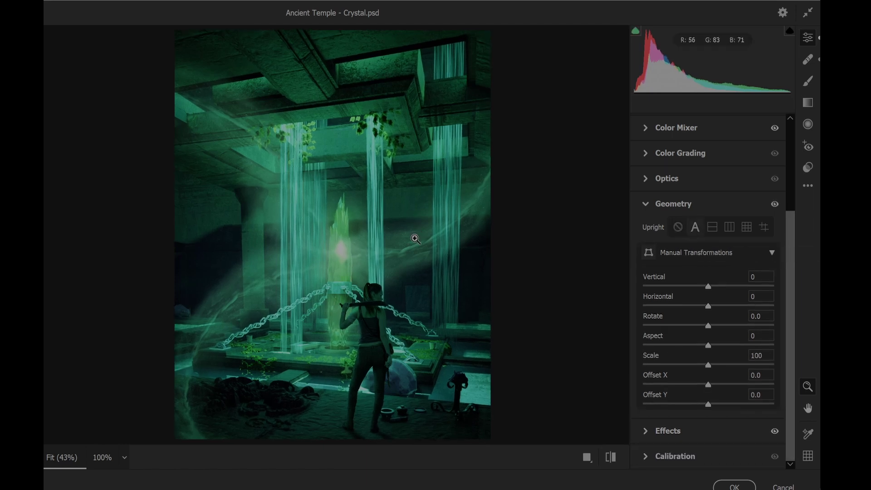
{"action": "scroll", "coordinate": [721, 303], "scroll_direction": "up", "scroll_amount": 3}
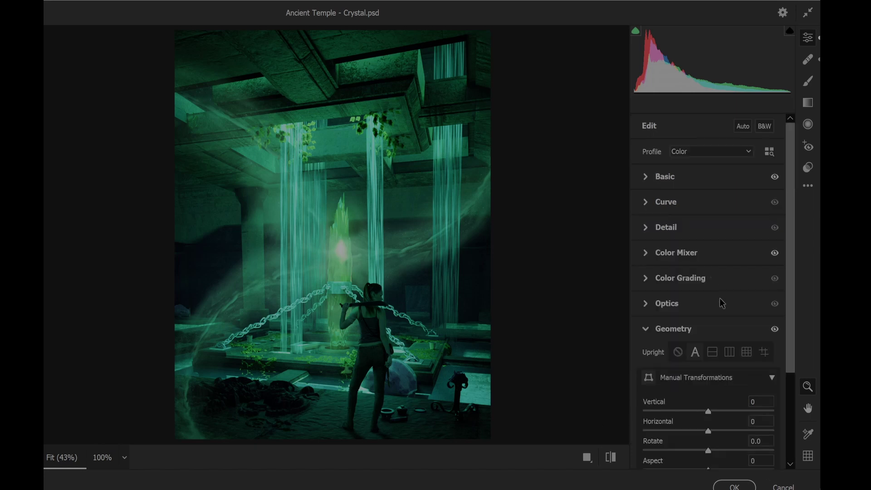
{"action": "left_click", "coordinate": [746, 486]}
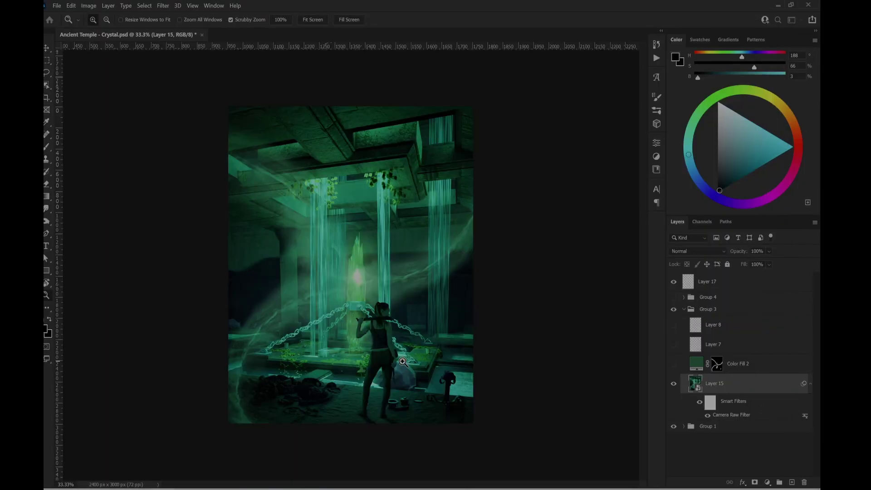
- Show the Color Fill 2 layer and toggle its visibility to compare the smoke glow at 50% zoom
{"action": "left_click", "coordinate": [388, 351]}
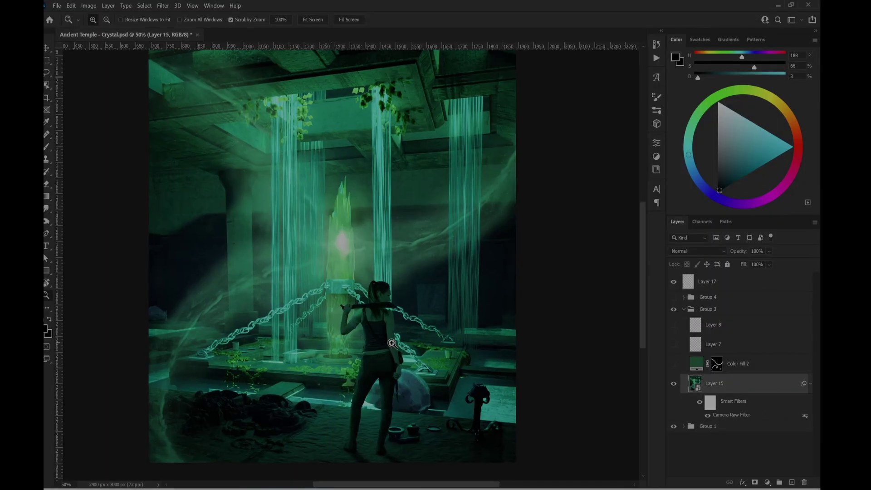
{"action": "left_click", "coordinate": [674, 364]}
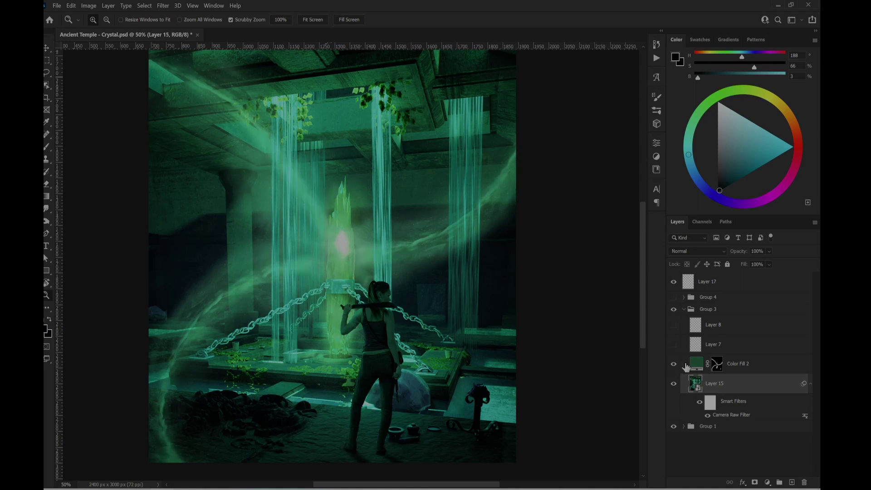
{"action": "left_click", "coordinate": [700, 368]}
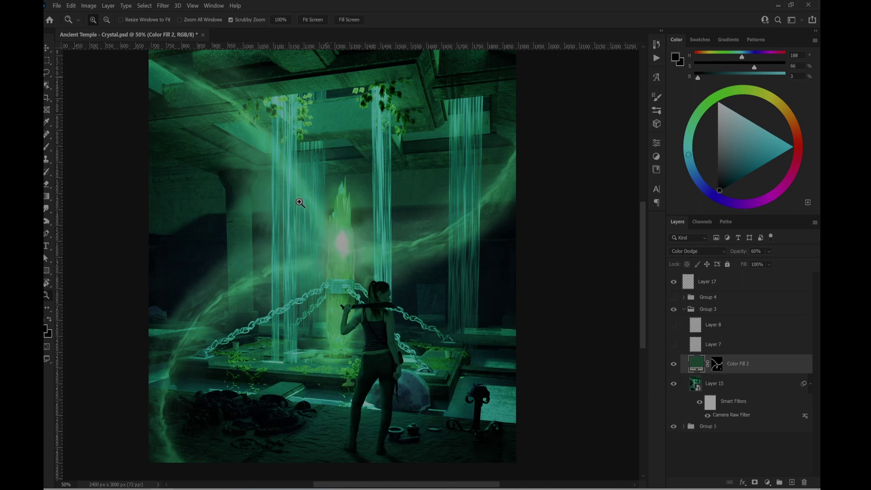
{"action": "left_click", "coordinate": [674, 365]}
{"action": "left_click", "coordinate": [674, 364]}
{"action": "left_click", "coordinate": [674, 364]}
{"action": "left_click", "coordinate": [674, 365]}
- Show Layer 7 and Layer 8 in Group 3 and inspect the temple floor and water around the model at 200% zoom
{"action": "left_click", "coordinate": [673, 324]}
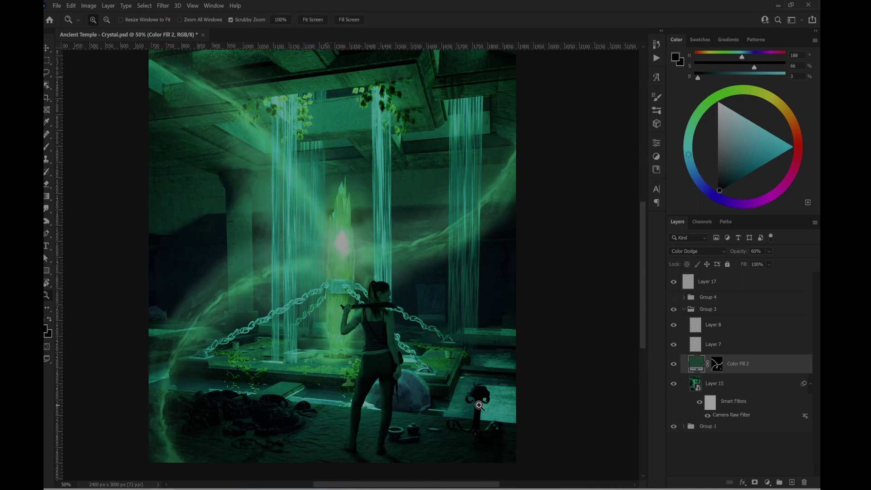
{"action": "left_click_drag", "start_coordinate": [479, 406], "coordinate": [508, 362]}
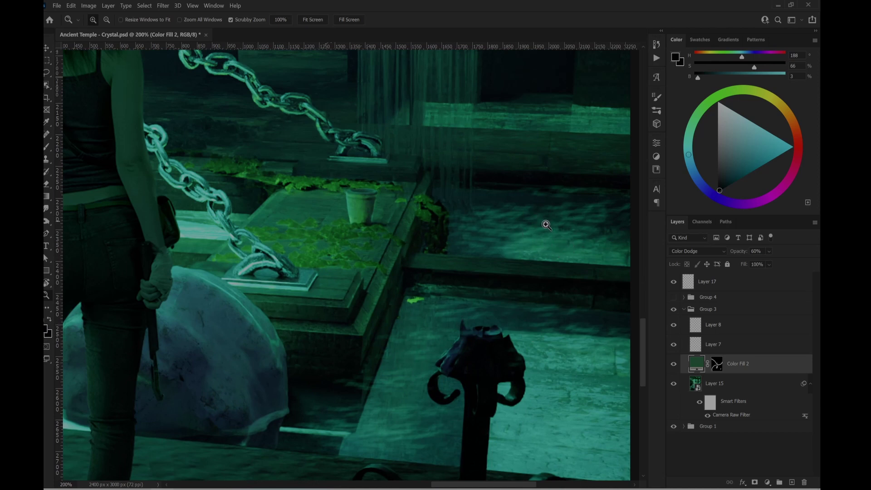
{"action": "left_click_drag", "start_coordinate": [395, 379], "coordinate": [535, 311]}
{"action": "left_click_drag", "start_coordinate": [329, 298], "coordinate": [579, 352]}
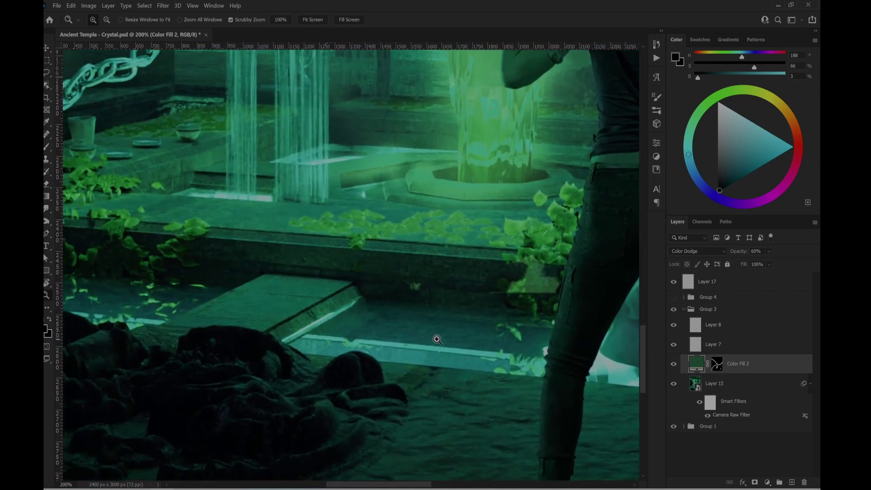
- Toggle Layer 7 and Layer 8 off and on to compare the water and floor around the metal stand at 200% zoom
{"action": "left_click", "coordinate": [436, 340], "text": "alt"}
{"action": "left_click", "coordinate": [326, 330]}
{"action": "left_click", "coordinate": [326, 330]}
{"action": "left_click", "coordinate": [340, 322], "text": "alt"}
{"action": "left_click", "coordinate": [341, 323], "text": "alt"}
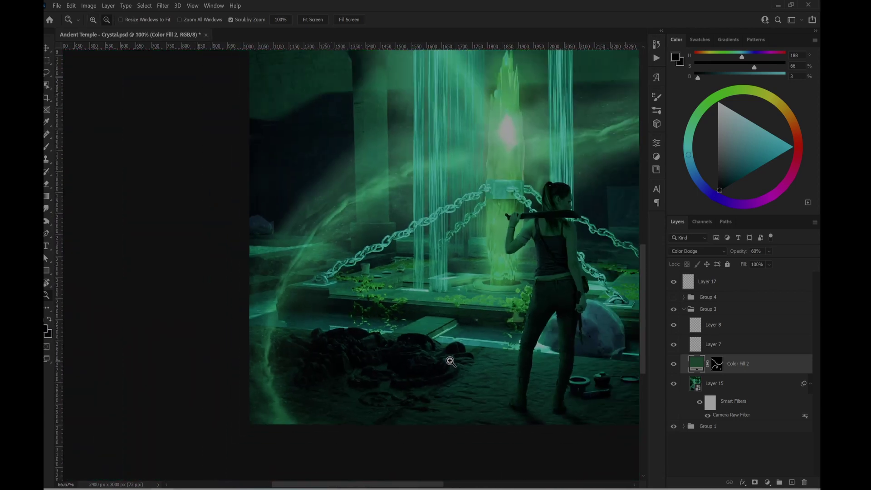
{"action": "left_click_drag", "start_coordinate": [508, 350], "coordinate": [287, 345]}
{"action": "left_click", "coordinate": [432, 344]}
{"action": "left_click", "coordinate": [432, 343]}
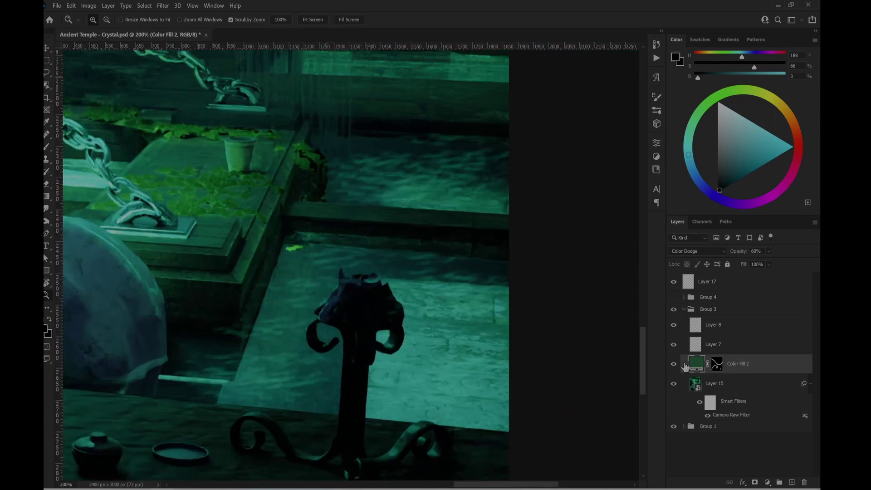
{"action": "left_click", "coordinate": [674, 345]}
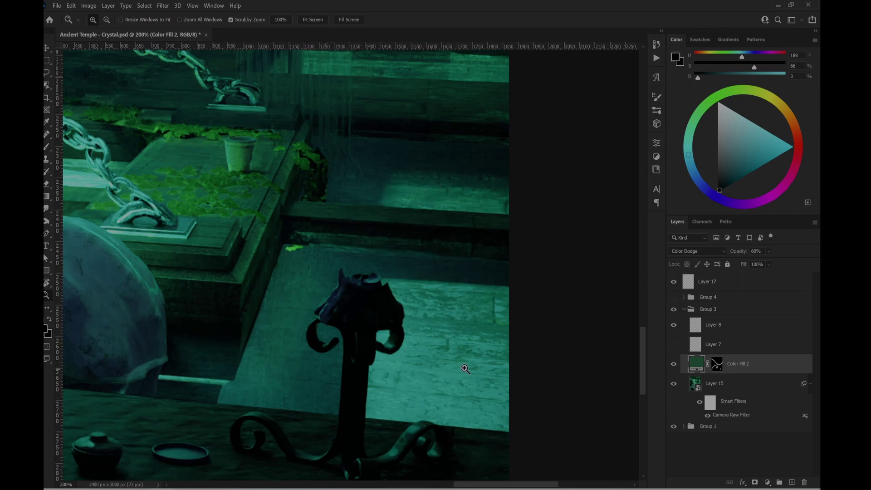
{"action": "left_click", "coordinate": [676, 326]}
{"action": "left_click_drag", "start_coordinate": [676, 345], "coordinate": [674, 327]}
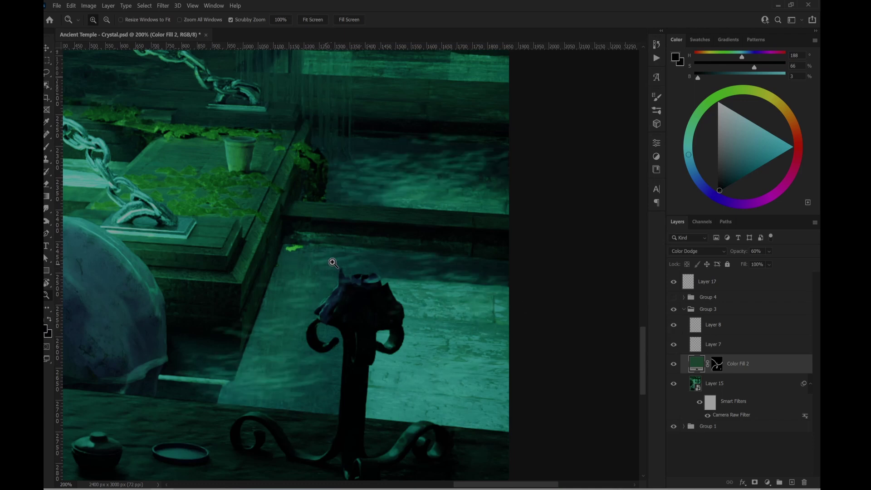
- Collapse Group 3 and show Group 4 with its Layer 16 visible
{"action": "left_click_drag", "start_coordinate": [239, 288], "coordinate": [404, 311]}
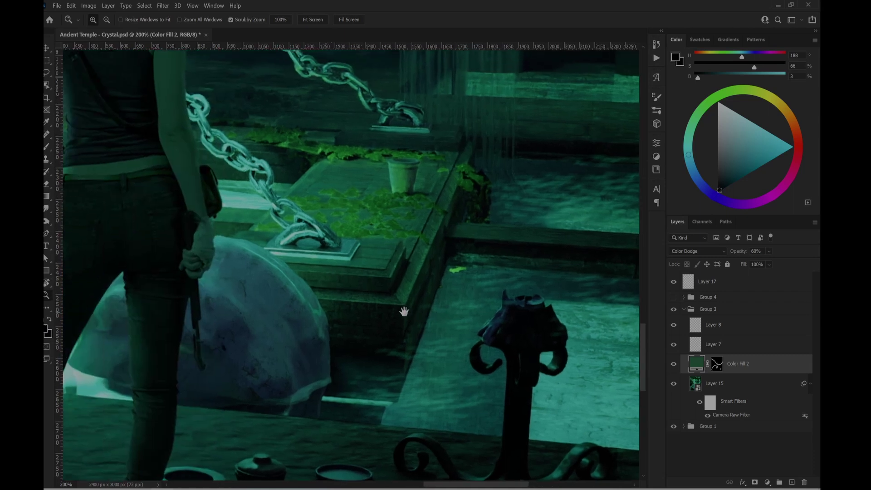
{"action": "left_click", "coordinate": [372, 289], "text": "alt"}
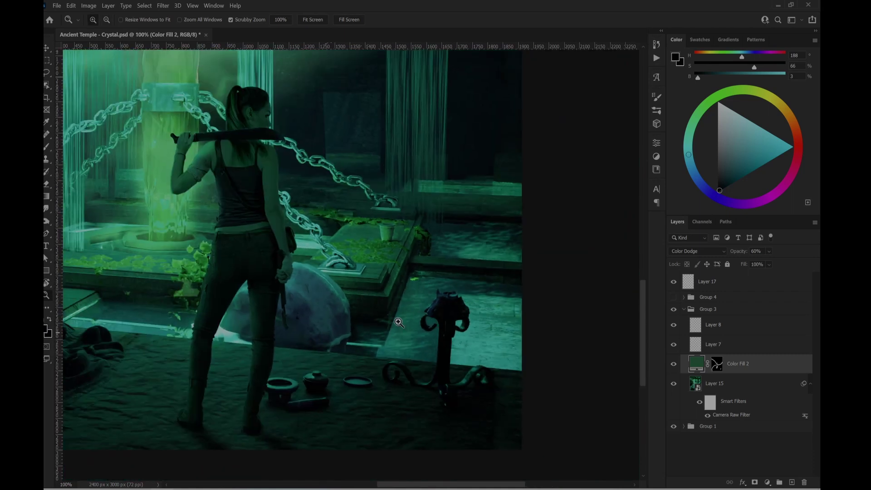
{"action": "left_click_drag", "start_coordinate": [355, 280], "coordinate": [475, 348]}
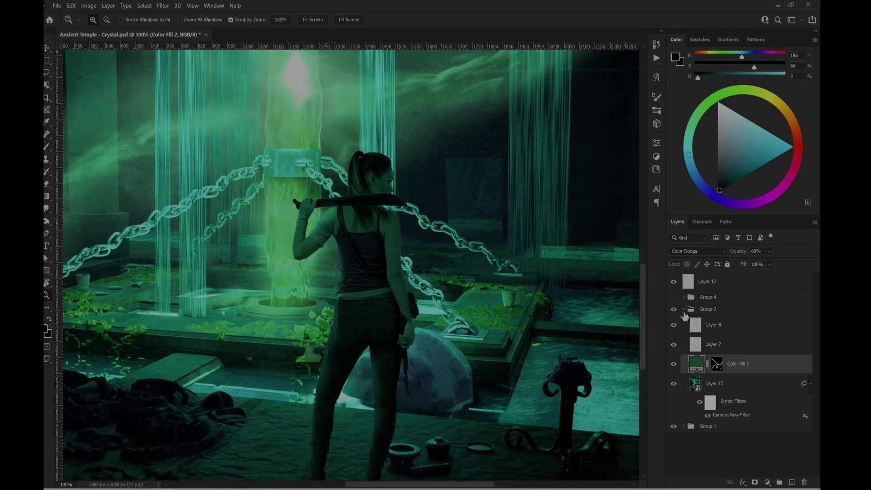
{"action": "left_click", "coordinate": [684, 312]}
{"action": "left_click", "coordinate": [674, 299]}
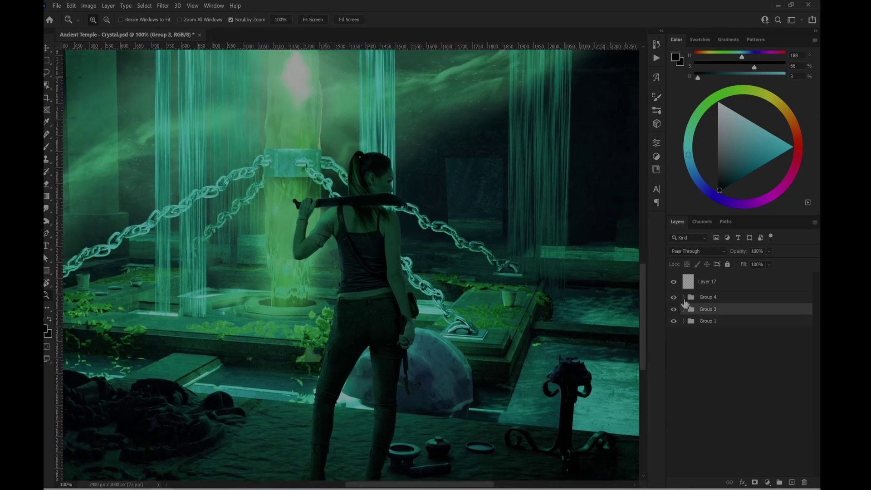
{"action": "left_click", "coordinate": [684, 298]}
{"action": "left_click", "coordinate": [708, 340]}
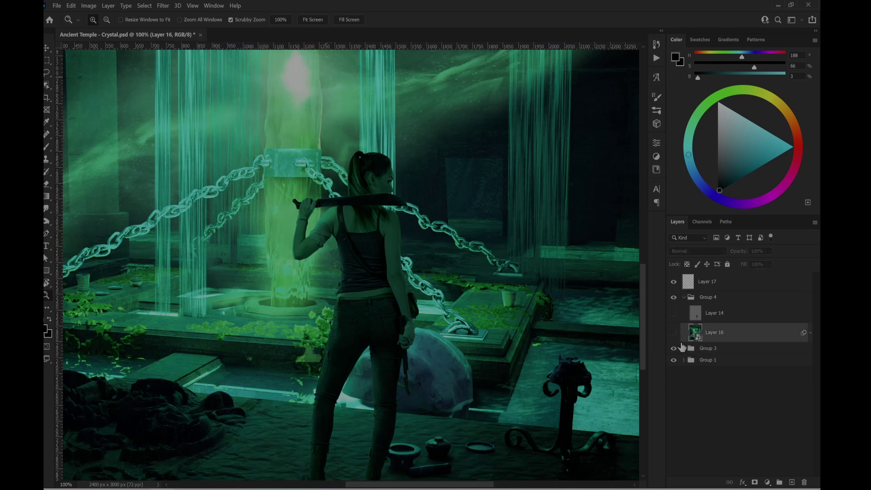
{"action": "left_click", "coordinate": [674, 333]}
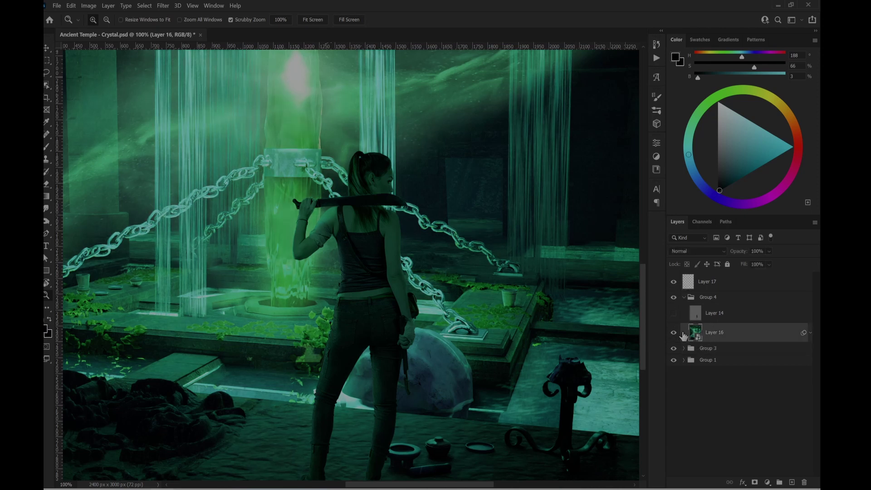
- Hide Group 3 and Group 1 and open the Camera Raw filter settings of Layer 16
{"action": "left_click", "coordinate": [810, 334]}
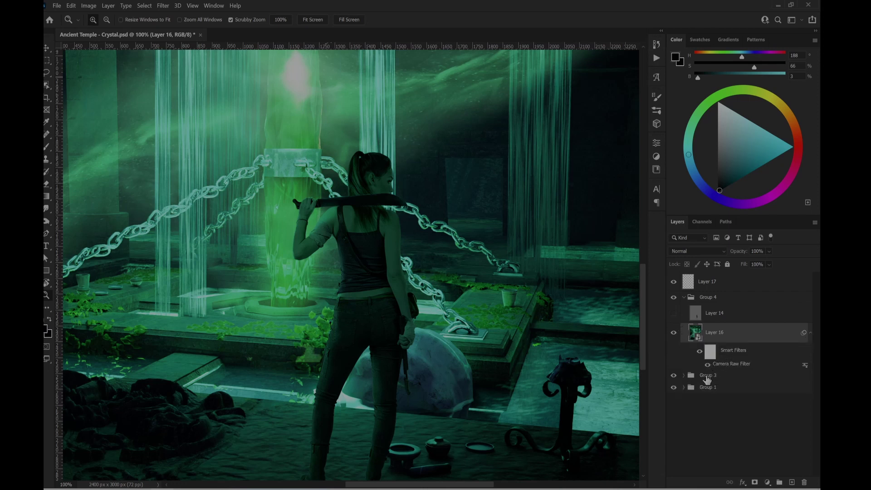
{"action": "left_click_drag", "start_coordinate": [674, 376], "coordinate": [674, 388]}
{"action": "left_click", "coordinate": [702, 379]}
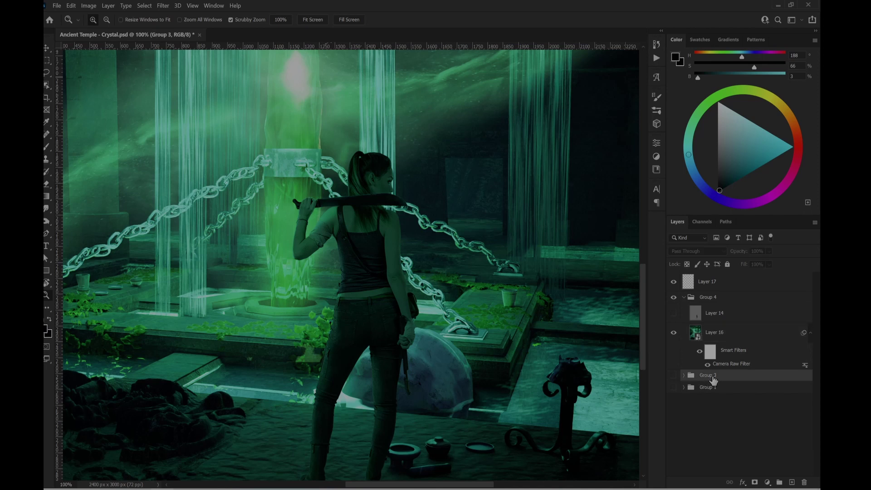
{"action": "left_click", "coordinate": [712, 340]}
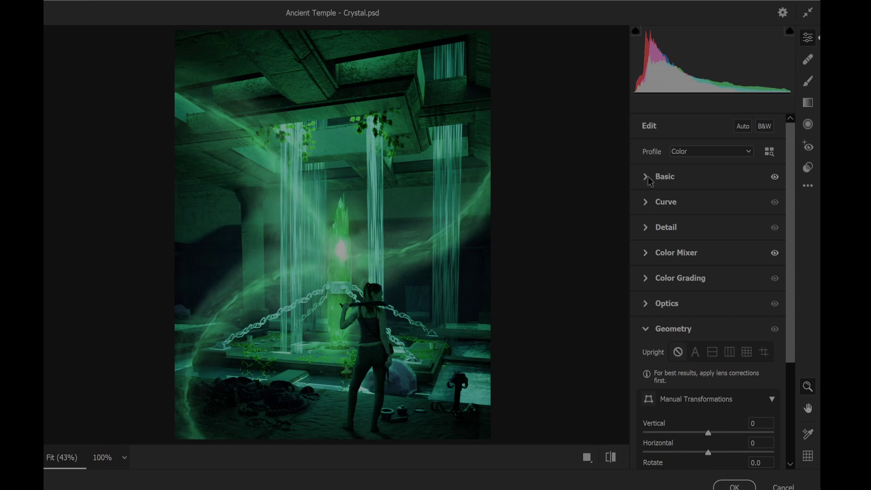
- Try adjusting the Camera Raw filter's Shadows and setting its Blacks to +15
{"action": "left_click", "coordinate": [649, 181]}
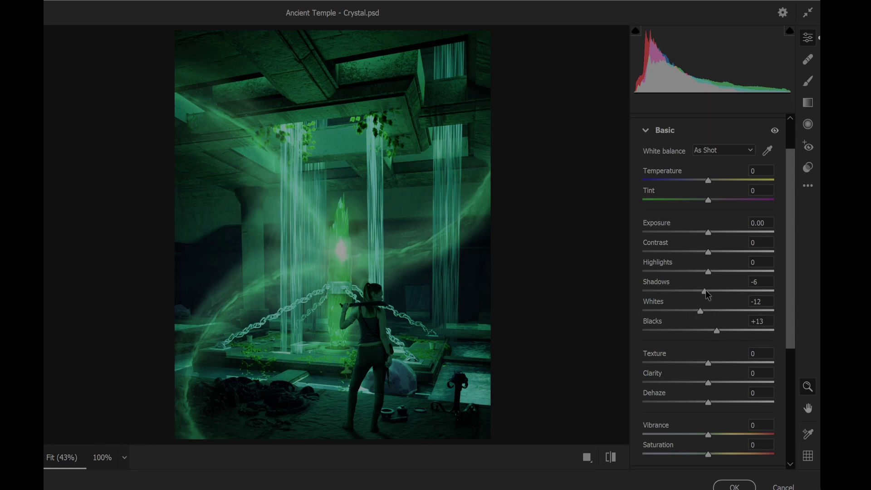
{"action": "left_click_drag", "start_coordinate": [706, 296], "coordinate": [708, 291]}
{"action": "left_click_drag", "start_coordinate": [710, 296], "coordinate": [708, 294]}
{"action": "key", "text": "Up"}
{"action": "key", "text": "Down"}
{"action": "key", "text": "Down"}
{"action": "key", "text": "Down"}
{"action": "key", "text": "Down"}
{"action": "key", "text": "Down"}
{"action": "key", "text": "Down"}
{"action": "left_click_drag", "start_coordinate": [718, 333], "coordinate": [721, 335]}
{"action": "scroll", "coordinate": [721, 379], "scroll_direction": "down", "scroll_amount": 5}
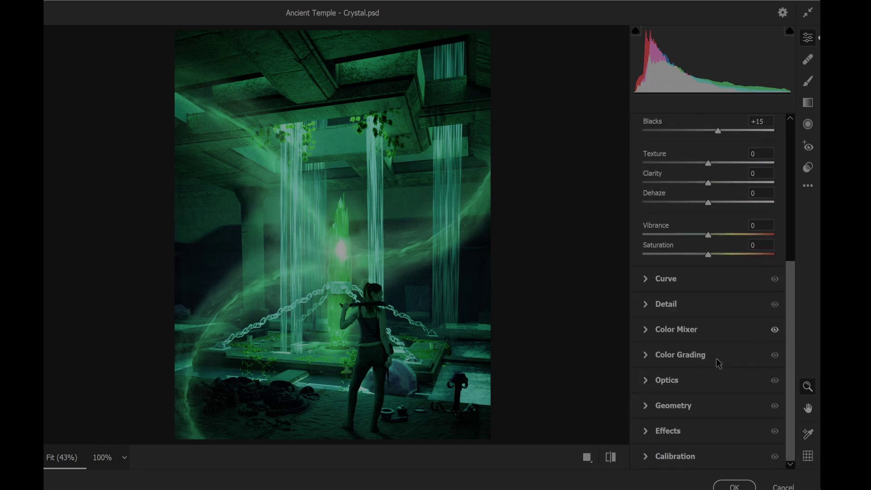
- Review the Camera Raw filter's Curve and Color Grading settings
{"action": "left_click", "coordinate": [649, 280]}
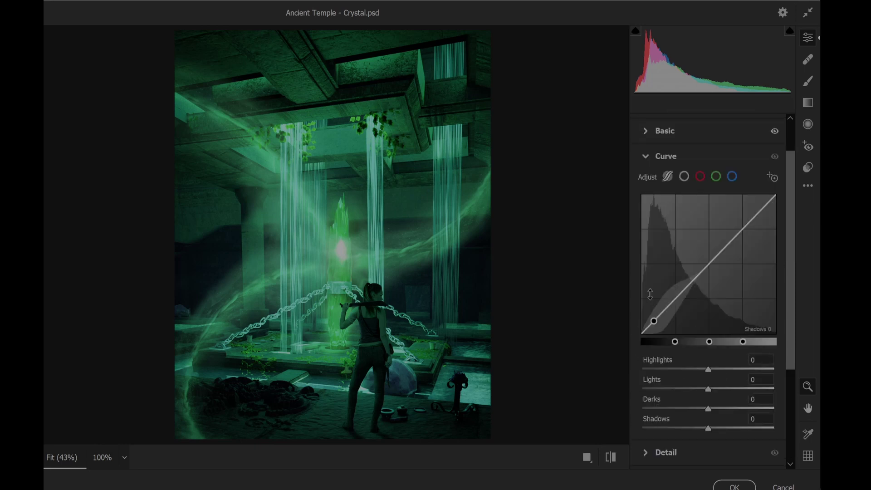
{"action": "left_click", "coordinate": [646, 157]}
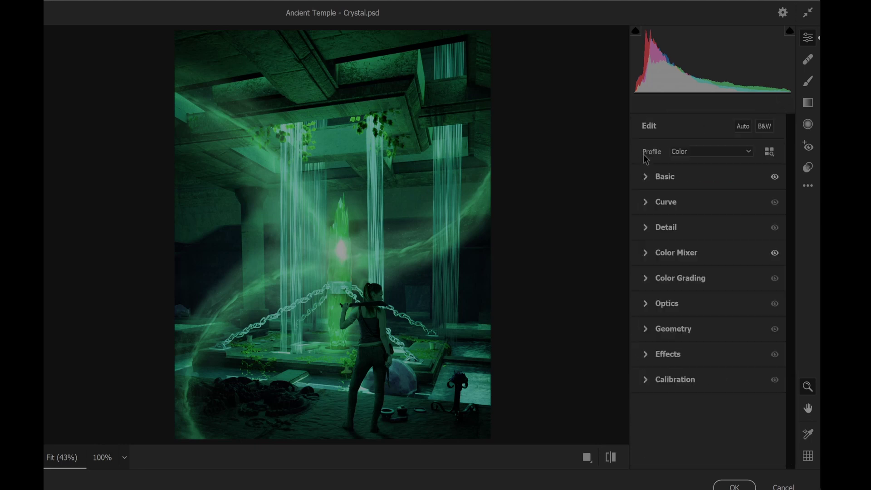
{"action": "left_click", "coordinate": [645, 279]}
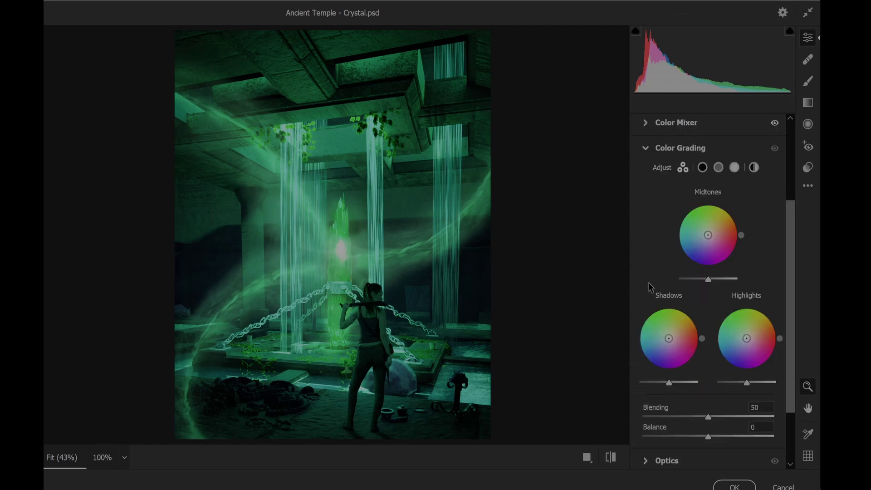
{"action": "left_click", "coordinate": [646, 148]}
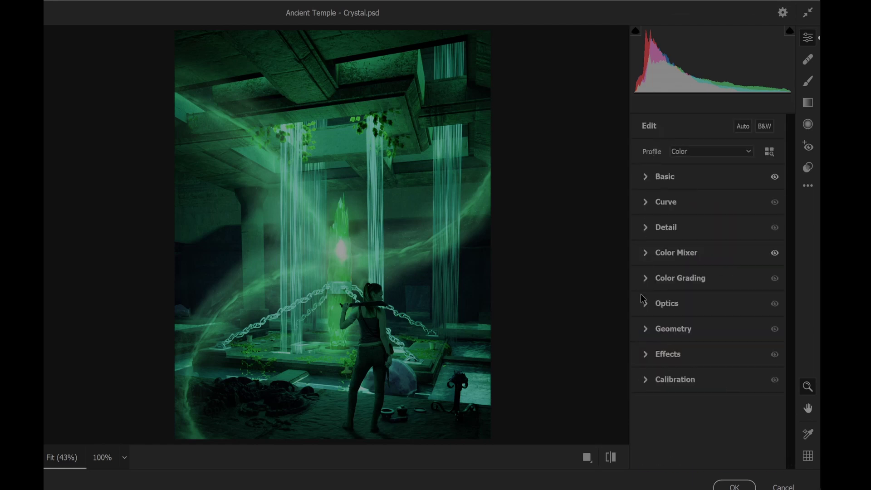
- Try a targeted luminance adjustment with Aquas +22 and Blues -9, undo it, and cancel the Camera Raw changes
{"action": "left_click", "coordinate": [644, 259]}
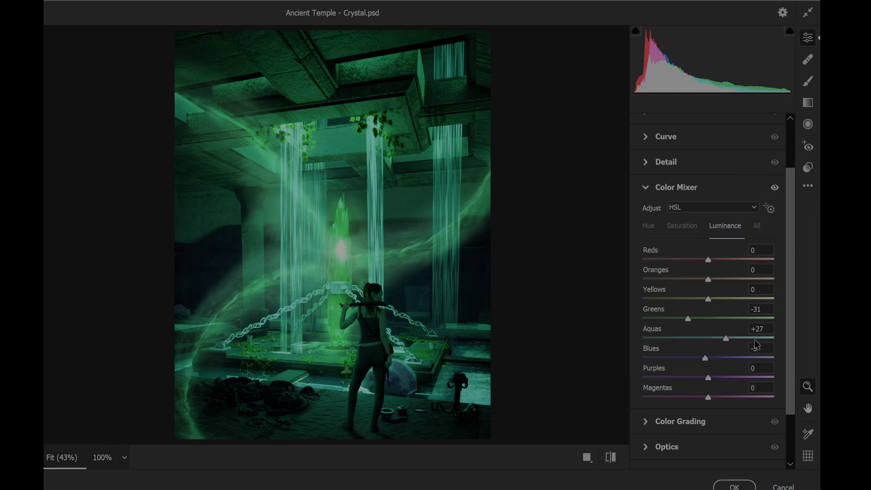
{"action": "left_click", "coordinate": [770, 210]}
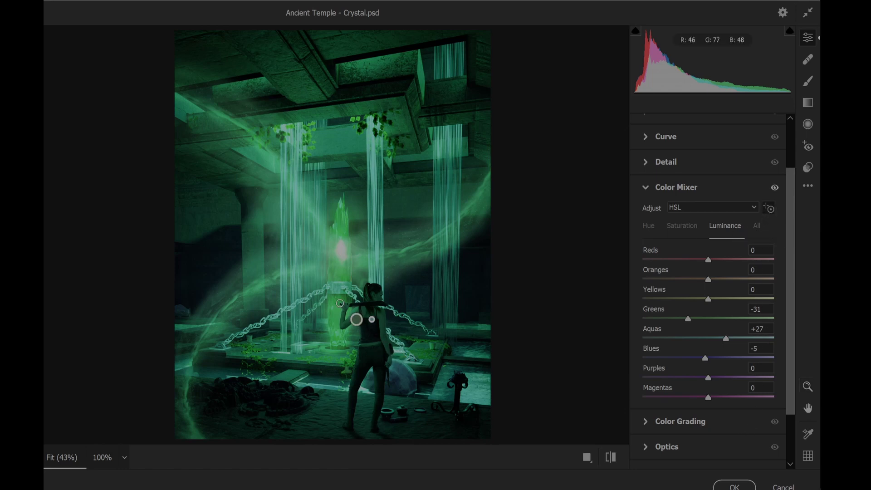
{"action": "mouse_move", "coordinate": [393, 325]}
{"action": "left_mouse_down"}
{"action": "mouse_move", "coordinate": [428, 324]}
{"action": "mouse_move", "coordinate": [362, 324]}
{"action": "mouse_move", "coordinate": [412, 324]}
{"action": "mouse_move", "coordinate": [362, 324]}
{"action": "mouse_move", "coordinate": [406, 324]}
{"action": "mouse_move", "coordinate": [385, 324]}
{"action": "left_mouse_up"}
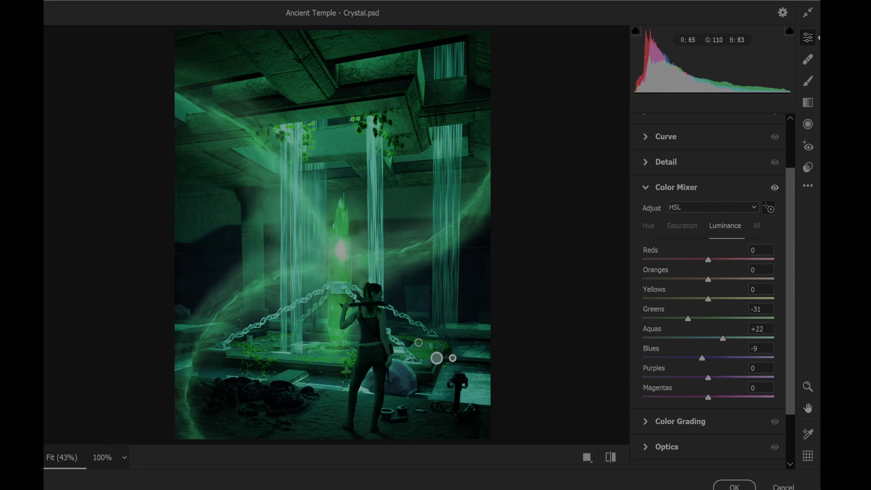
{"action": "key", "text": "ctrl+z"}
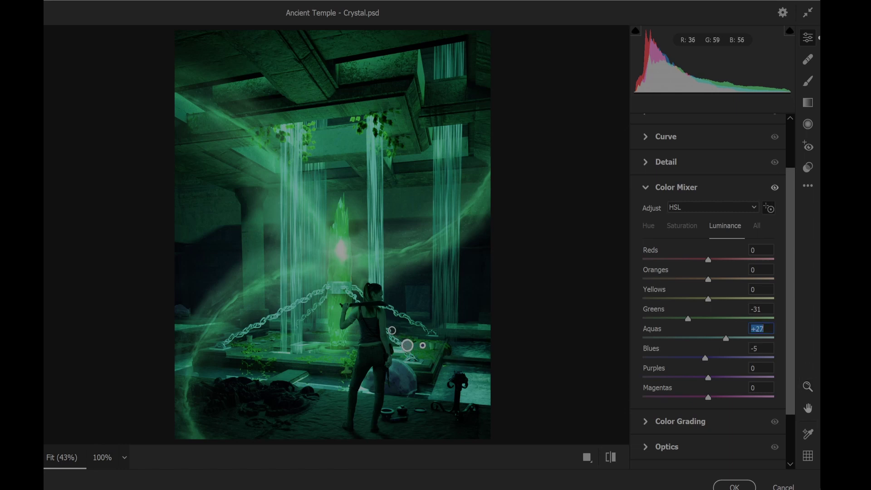
{"action": "left_click", "coordinate": [777, 485]}
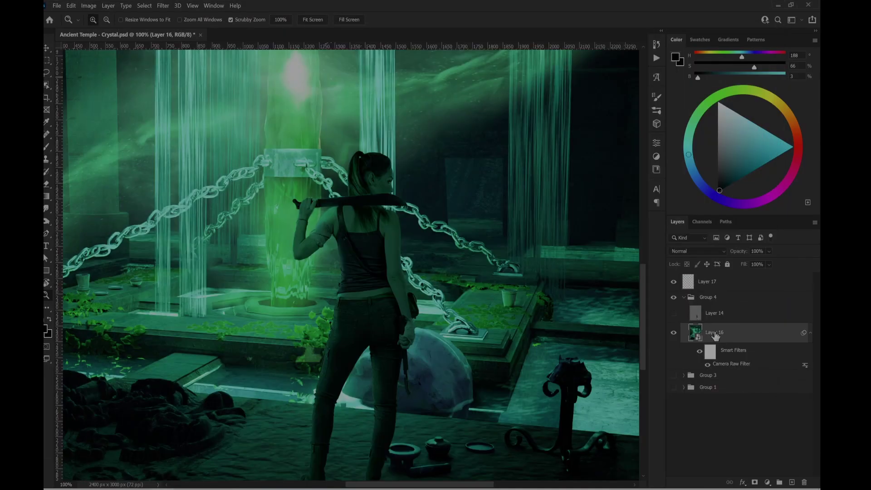
- Show Layer 14 and add a Black & White adjustment layer above it with default settings
{"action": "left_click", "coordinate": [674, 314]}
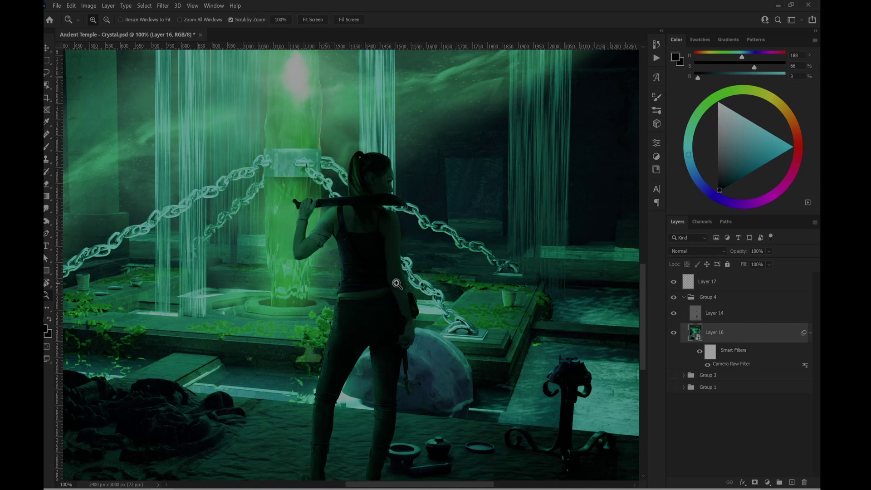
{"action": "left_click", "coordinate": [719, 318]}
{"action": "left_click", "coordinate": [767, 483]}
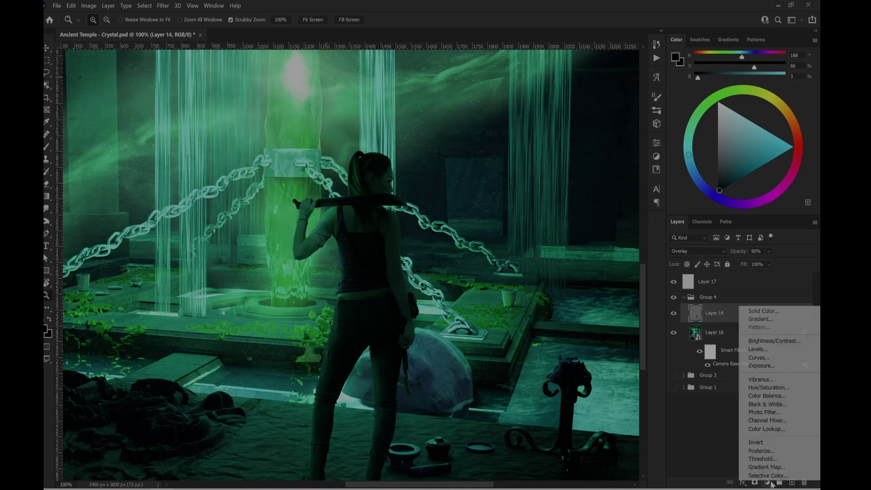
{"action": "left_click", "coordinate": [768, 403]}
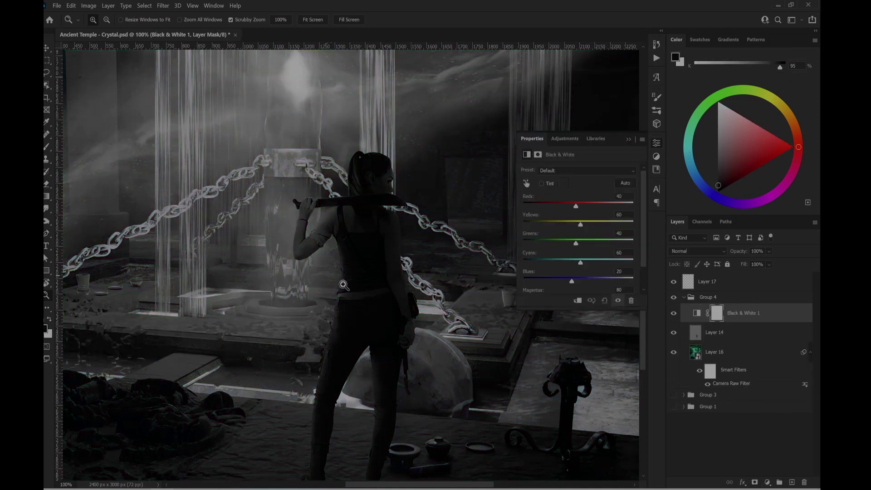
{"action": "left_click", "coordinate": [372, 297], "text": "alt"}
{"action": "left_click", "coordinate": [372, 297], "text": "alt"}
{"action": "left_click", "coordinate": [629, 140]}
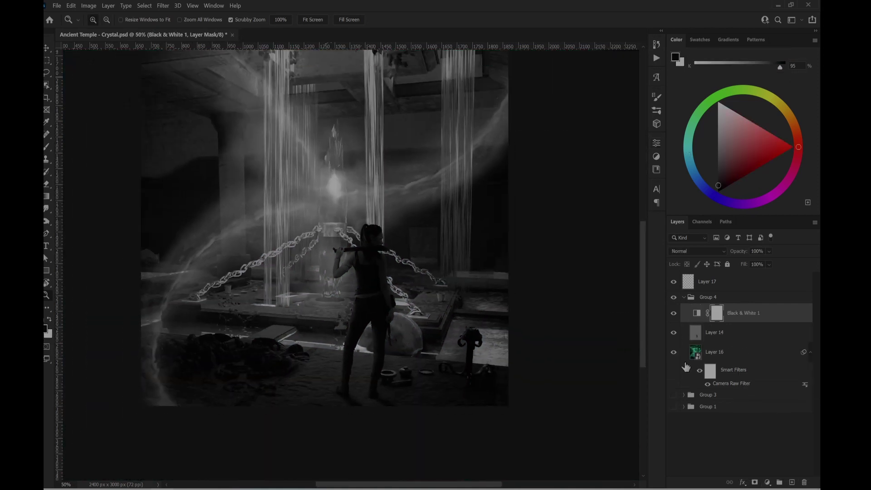
- Toggle Layer 14 off and on, select it, and inspect its effect on the model in the black-and-white view
{"action": "left_click", "coordinate": [673, 332]}
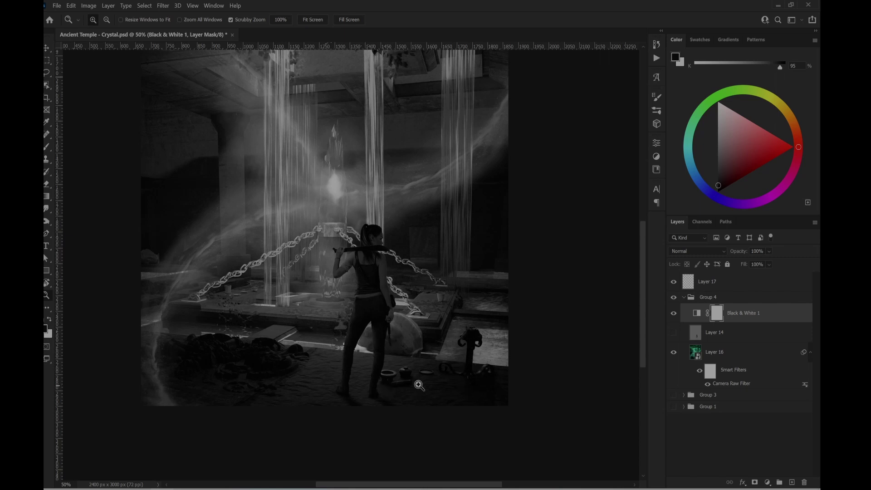
{"action": "left_click", "coordinate": [674, 333]}
{"action": "left_click", "coordinate": [697, 340]}
{"action": "left_click", "coordinate": [387, 316]}
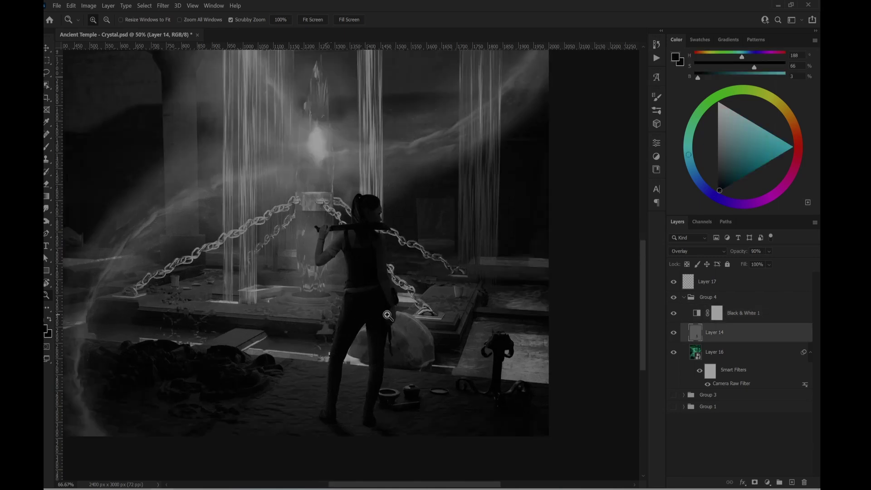
{"action": "left_click", "coordinate": [425, 292], "text": "alt"}
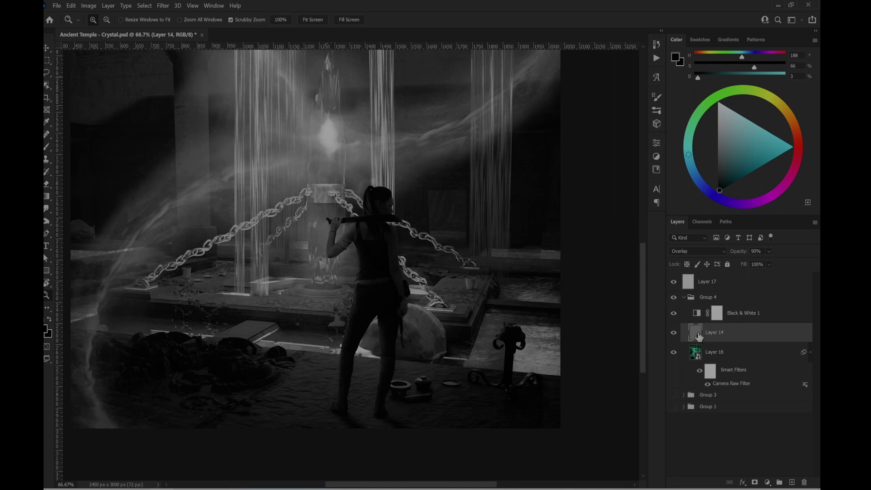
{"action": "left_click", "coordinate": [371, 276]}
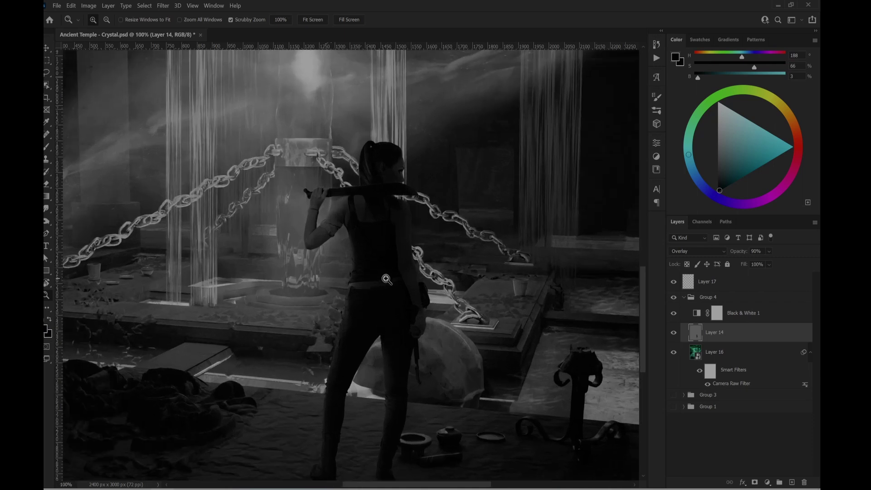
{"action": "left_click", "coordinate": [371, 275], "text": "alt"}
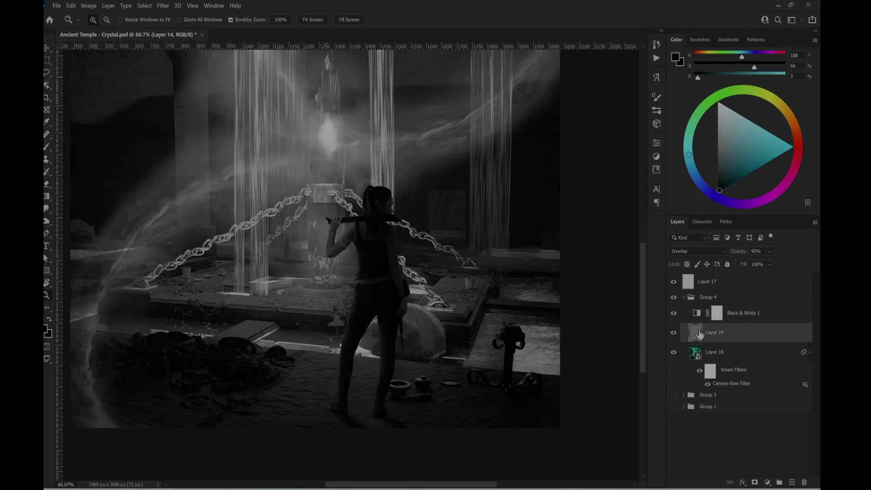
- Set up a new layer in Overlay mode filled with 50% gray, and cancel its creation
{"action": "key", "text": "ctrl+n"}
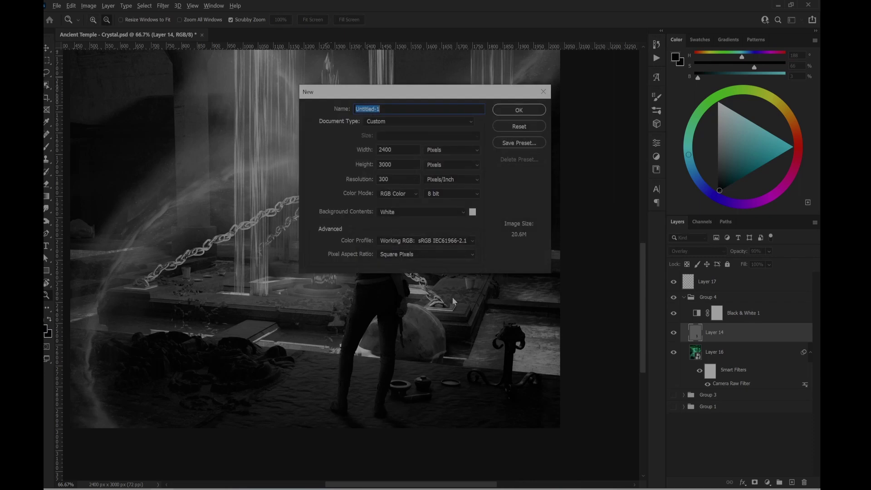
{"action": "key", "text": "Escape"}
{"action": "key", "text": "ctrl+shift+n"}
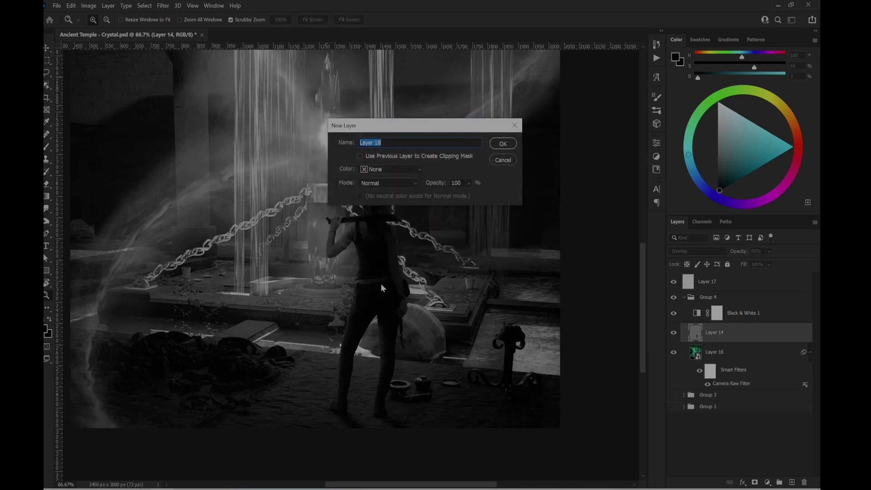
{"action": "left_click", "coordinate": [382, 182]}
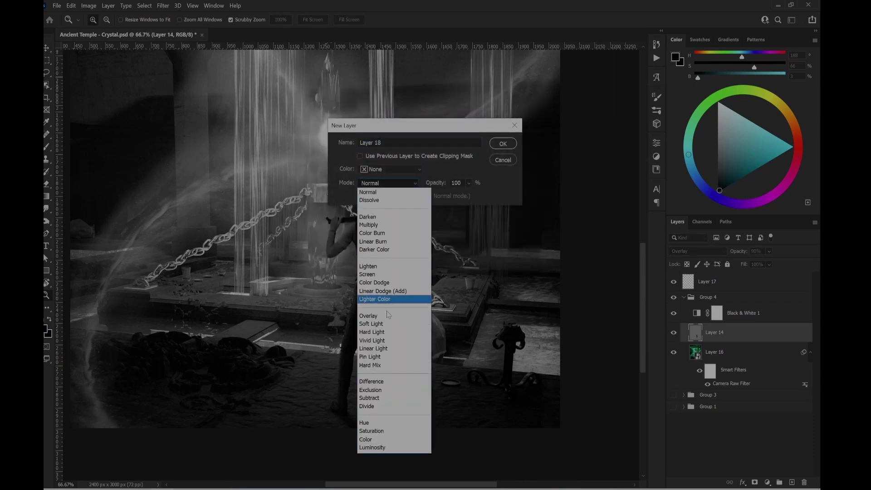
{"action": "left_click", "coordinate": [388, 314]}
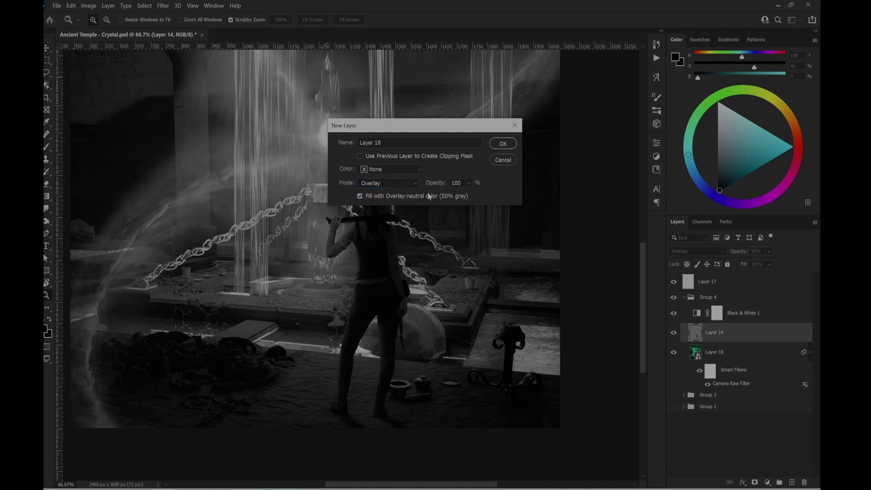
{"action": "left_click", "coordinate": [503, 160]}
- Look at the Dodge, Burn and Sponge tool choices, and inspect the shading on the model's back and arms up close
{"action": "key", "text": "o"}
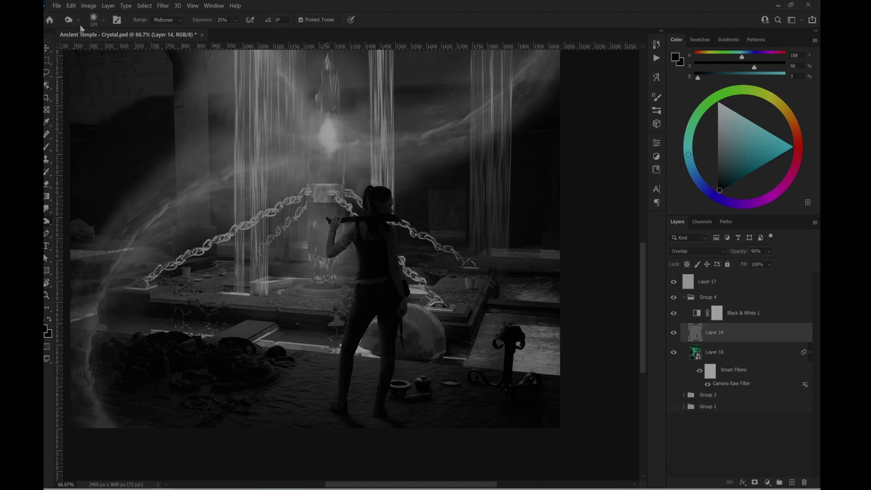
{"action": "right_click", "coordinate": [49, 222]}
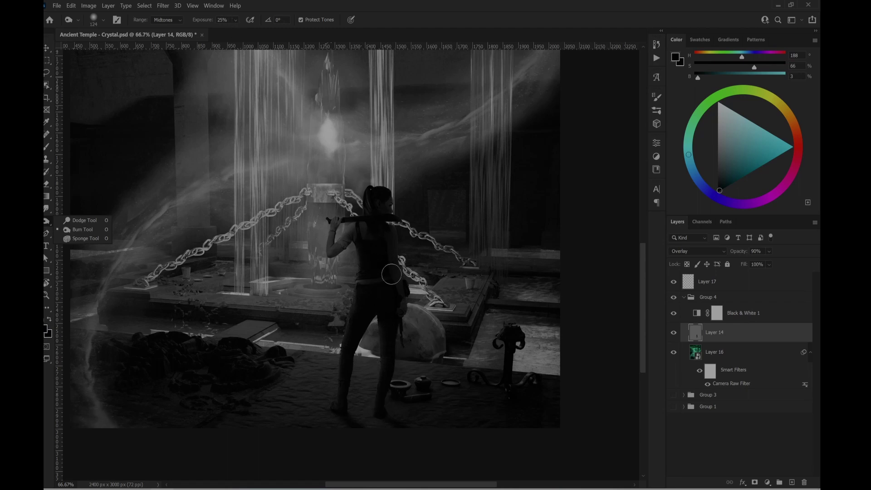
{"action": "key", "text": "z"}
{"action": "left_click", "coordinate": [382, 233]}
{"action": "left_click", "coordinate": [383, 233]}
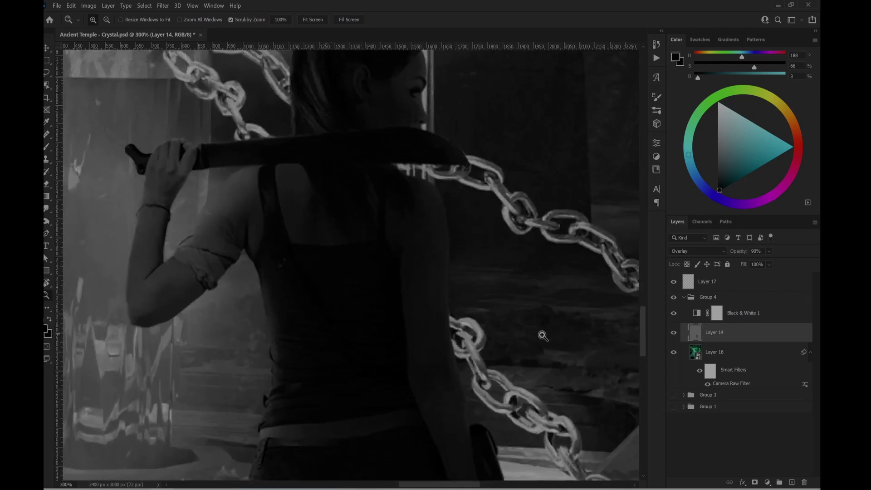
- Hide the Black & White 1 adjustment layer and review the whole artwork in color
{"action": "left_click", "coordinate": [674, 313]}
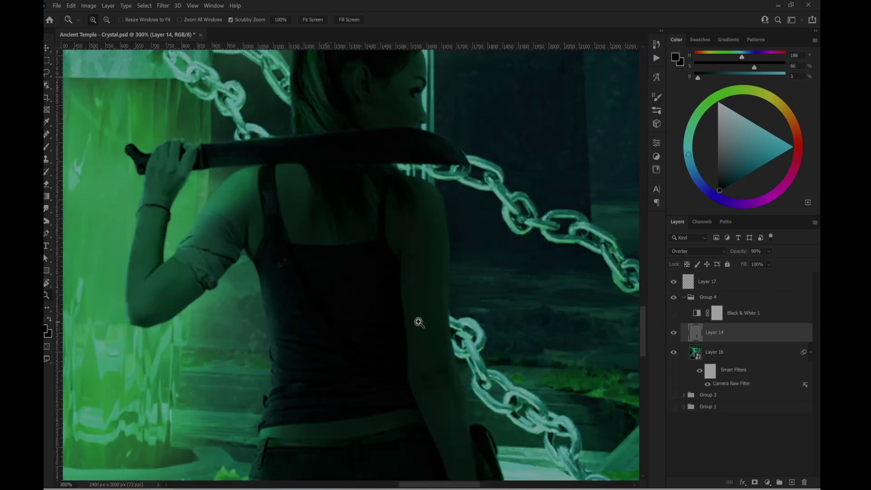
{"action": "left_click", "coordinate": [395, 307], "text": "alt"}
{"action": "left_click", "coordinate": [394, 309], "text": "alt"}
{"action": "left_click", "coordinate": [394, 310], "text": "alt"}
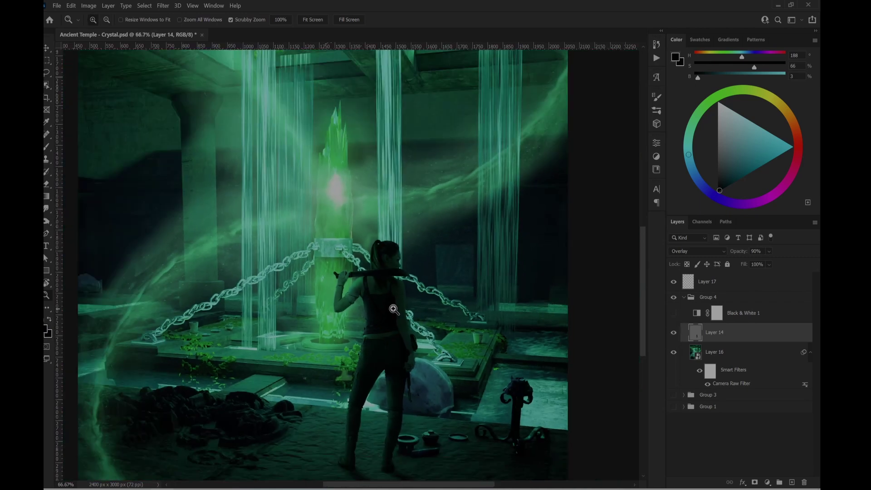
{"action": "left_click_drag", "start_coordinate": [286, 290], "coordinate": [346, 257]}
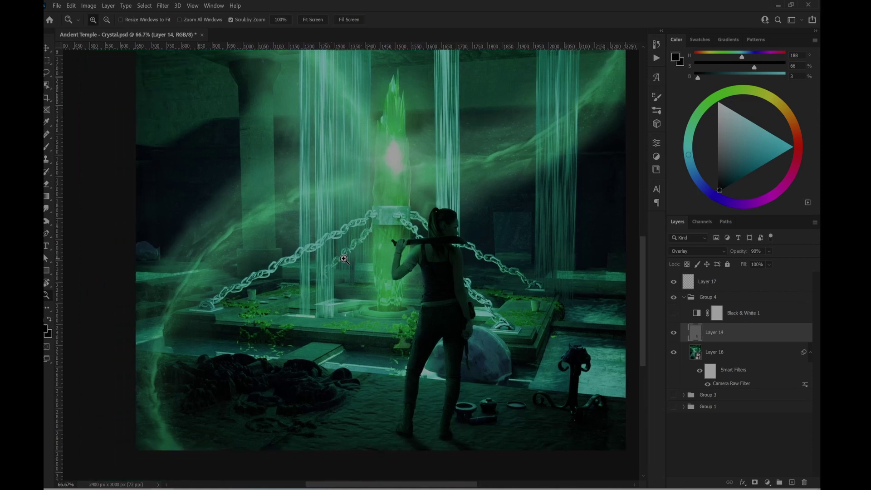
{"action": "left_click", "coordinate": [380, 270], "text": "alt"}
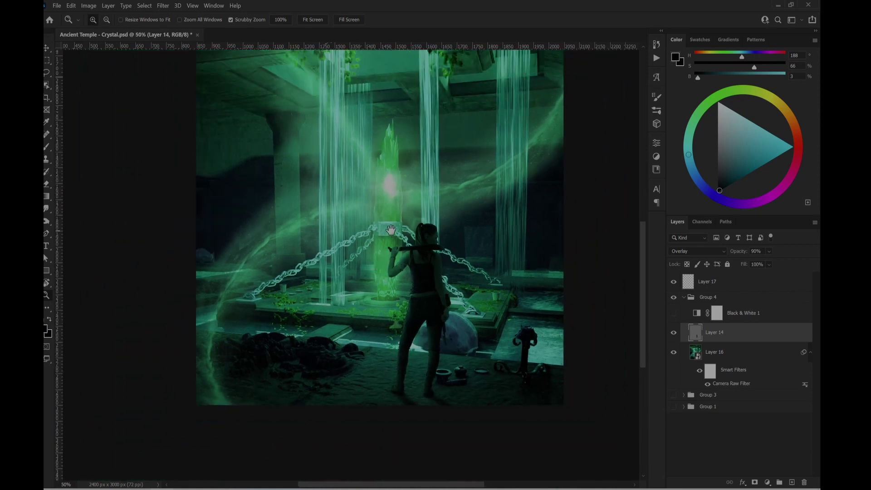
{"action": "left_click_drag", "start_coordinate": [387, 227], "coordinate": [383, 283]}
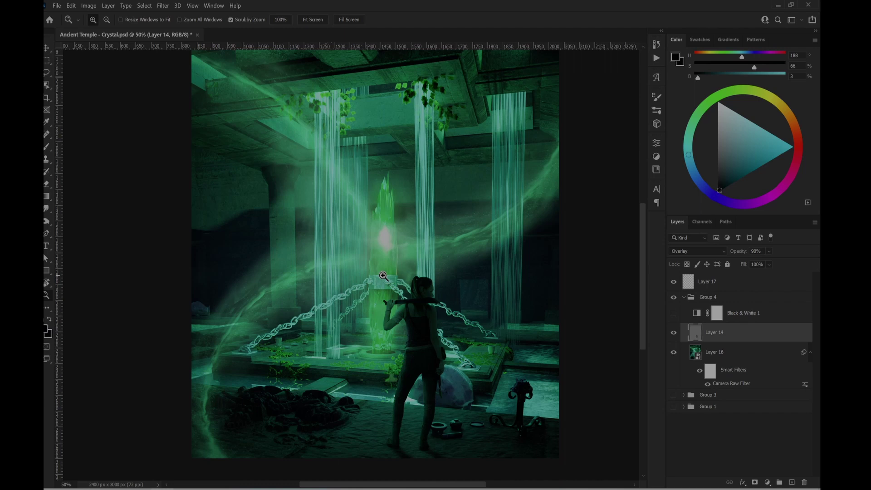